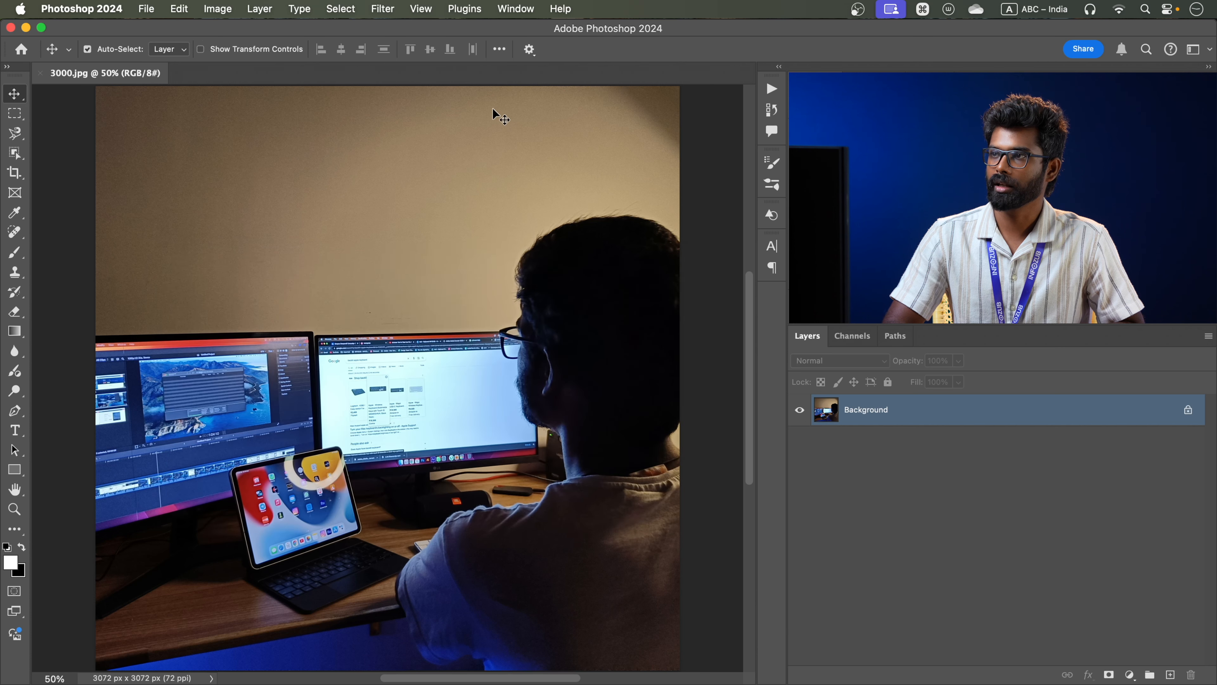
Show the Actions panel and collapse it again.
click(516, 8)
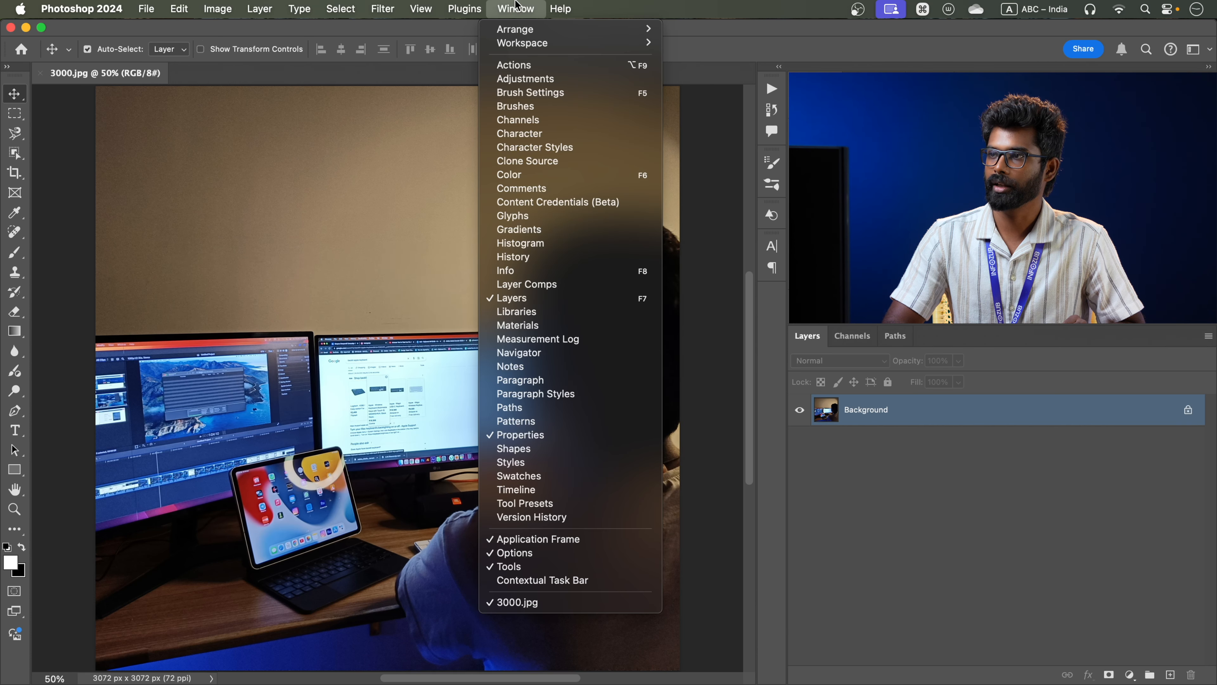
click(522, 66)
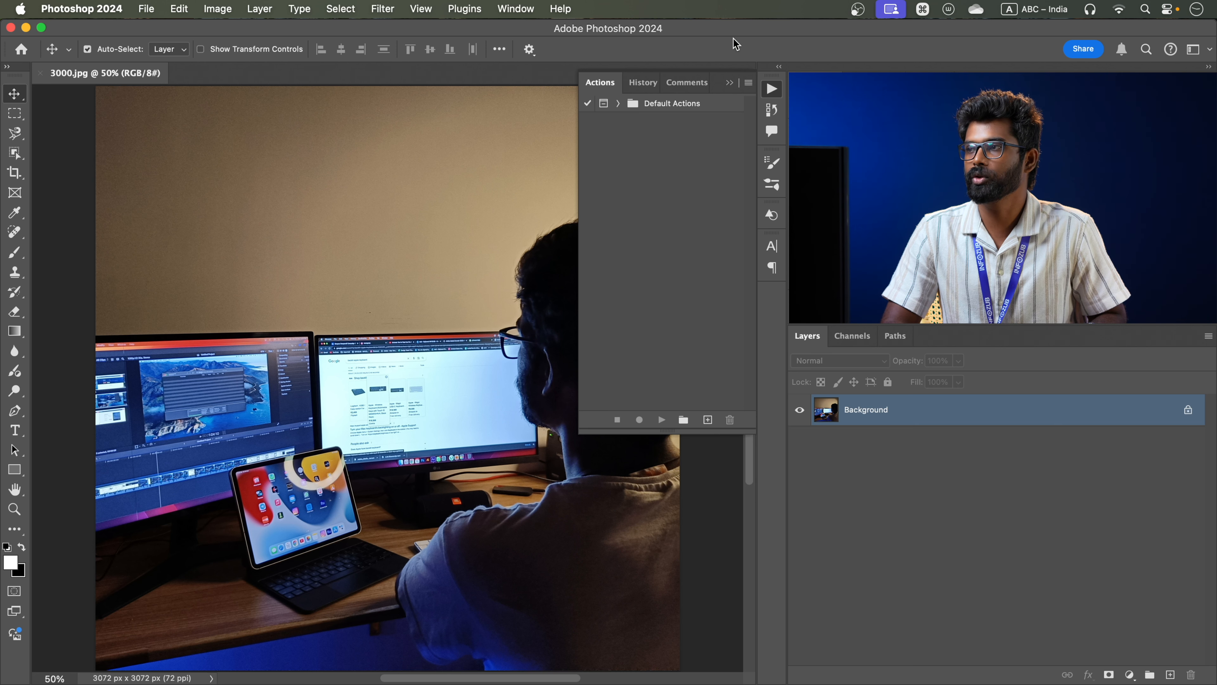
click(729, 82)
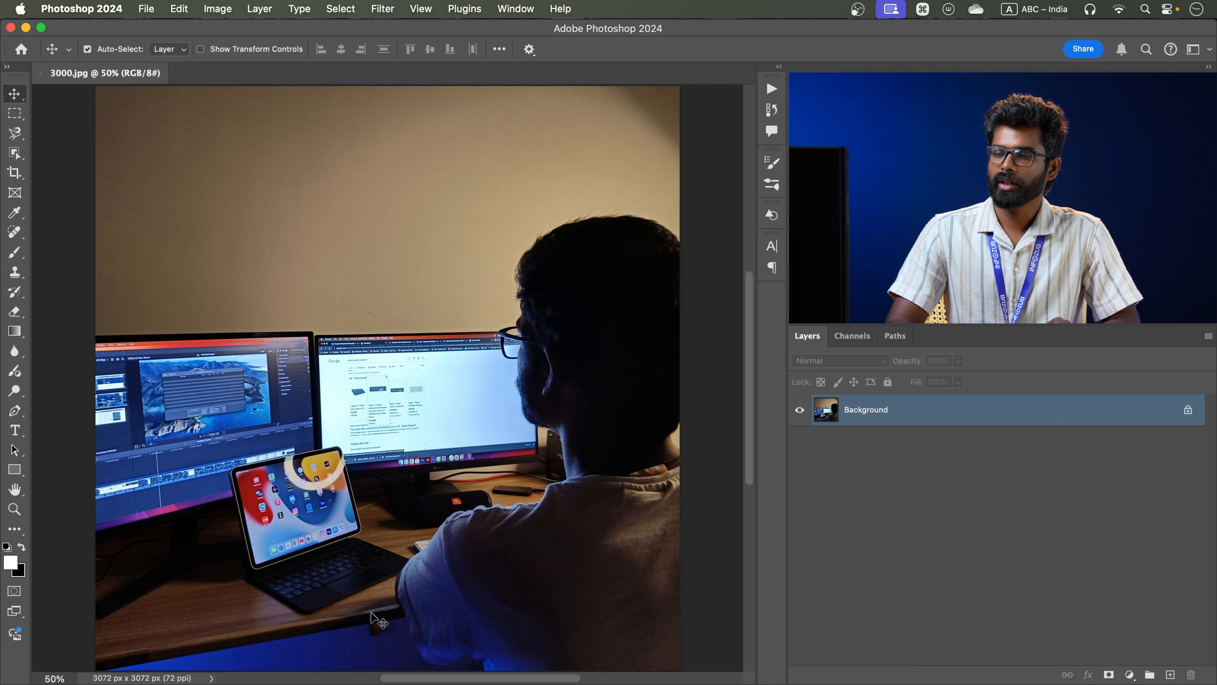
Switch to Finder, preview Water mark.png in the Action folder, and return to Photoshop.
mouse_move(406, 681)
click(405, 653)
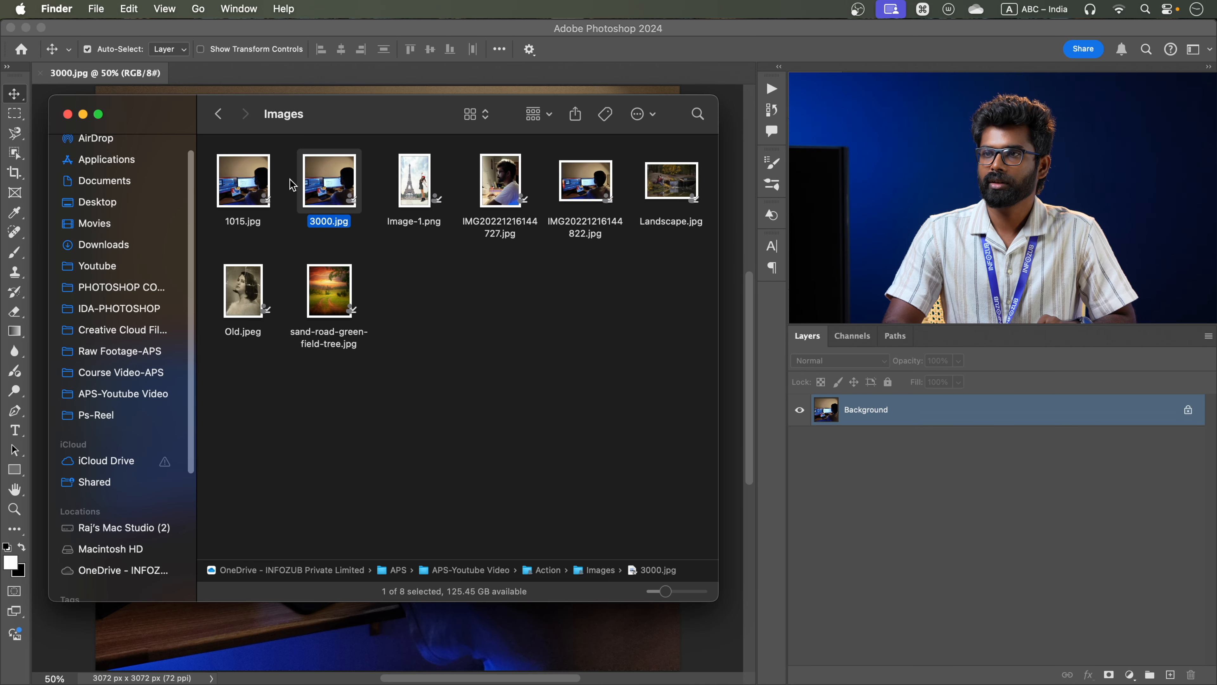
click(218, 113)
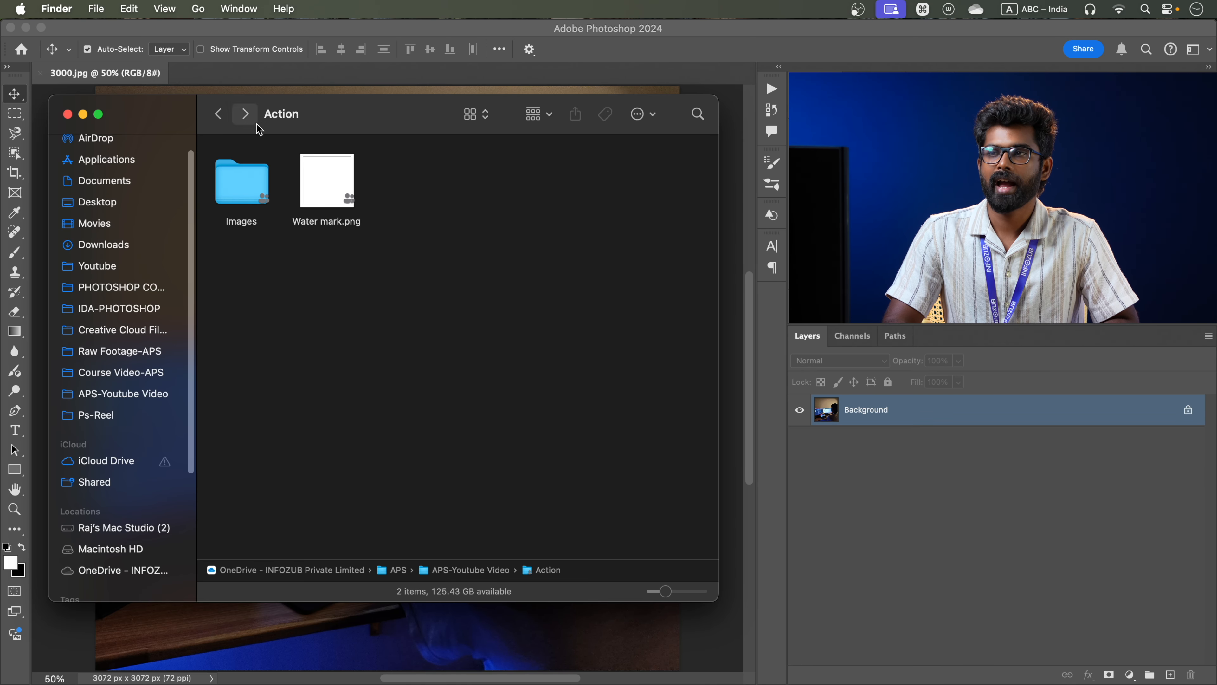
click(316, 179)
key(space)
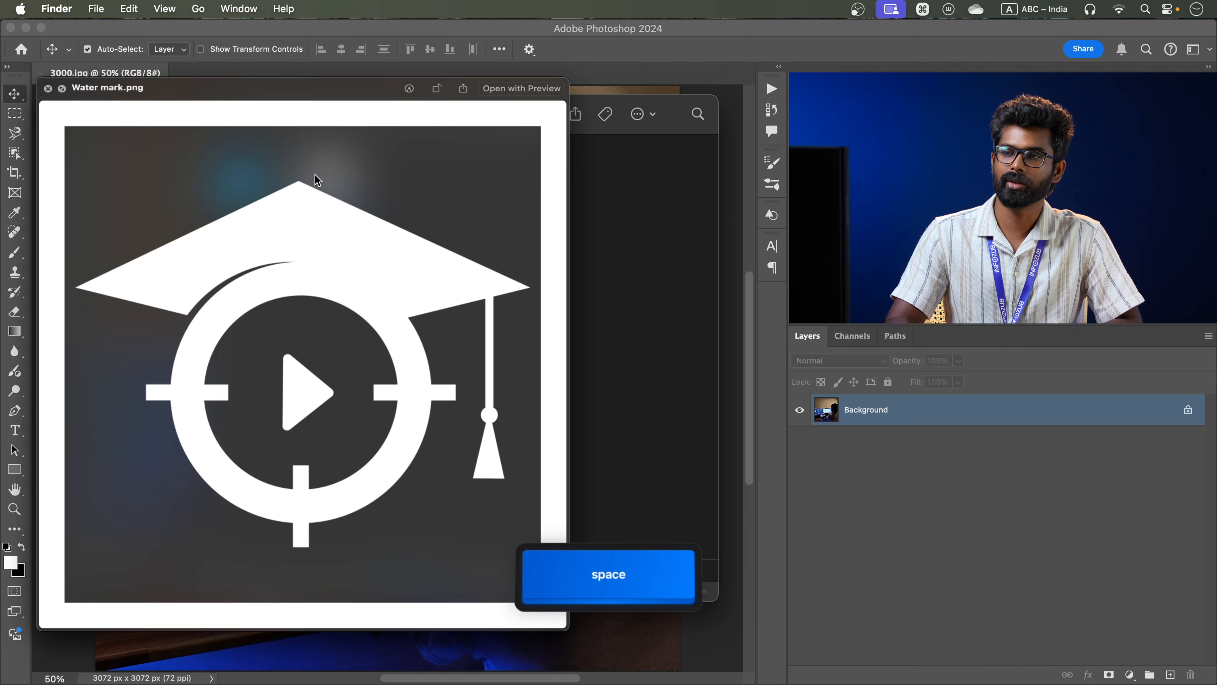
key(space)
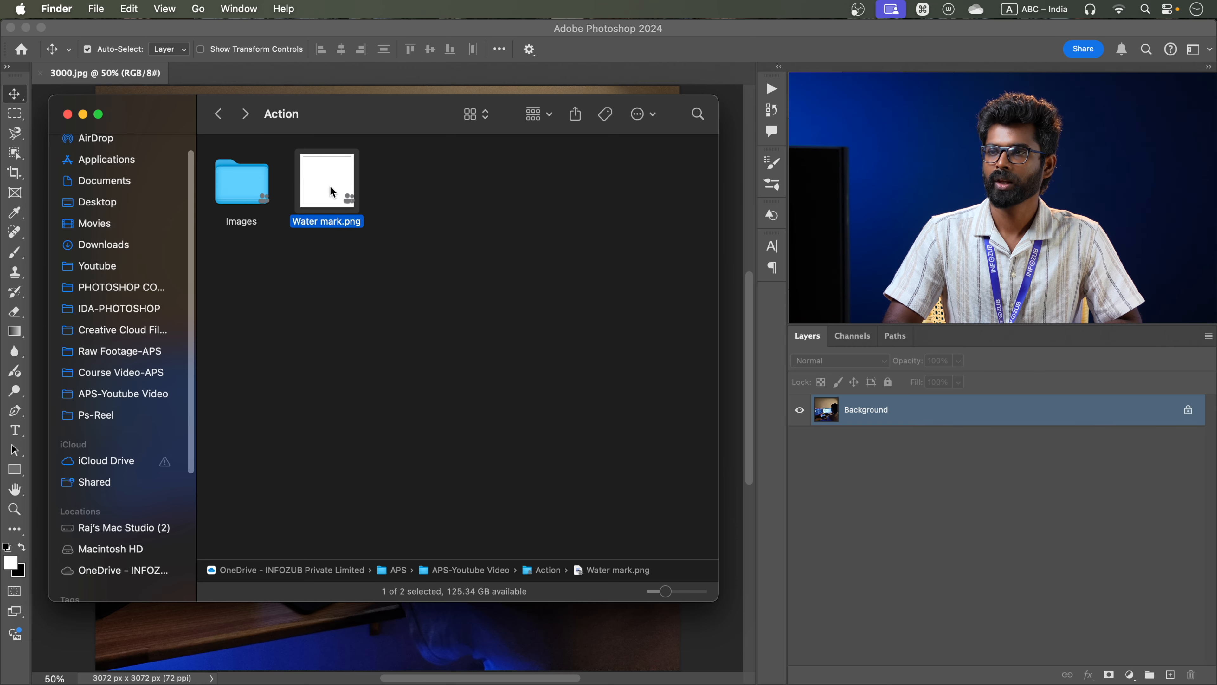
key(space)
key(space)
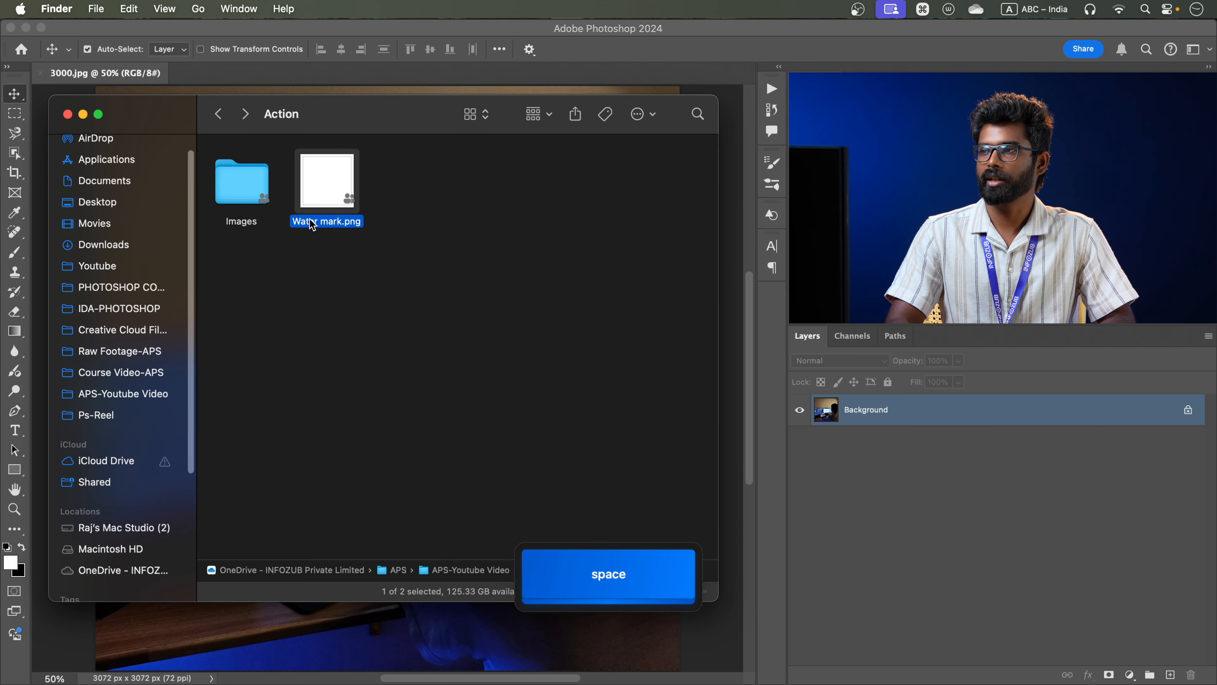
click(574, 60)
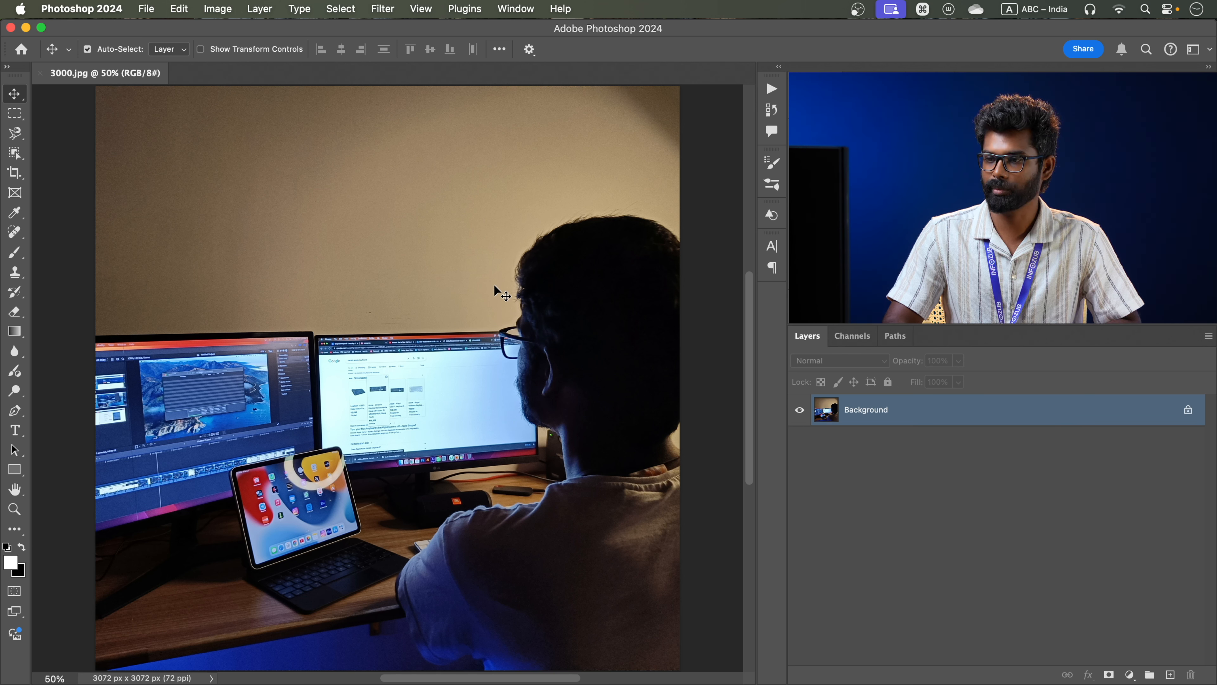
Create a new action set named "Water mark".
click(771, 89)
click(770, 90)
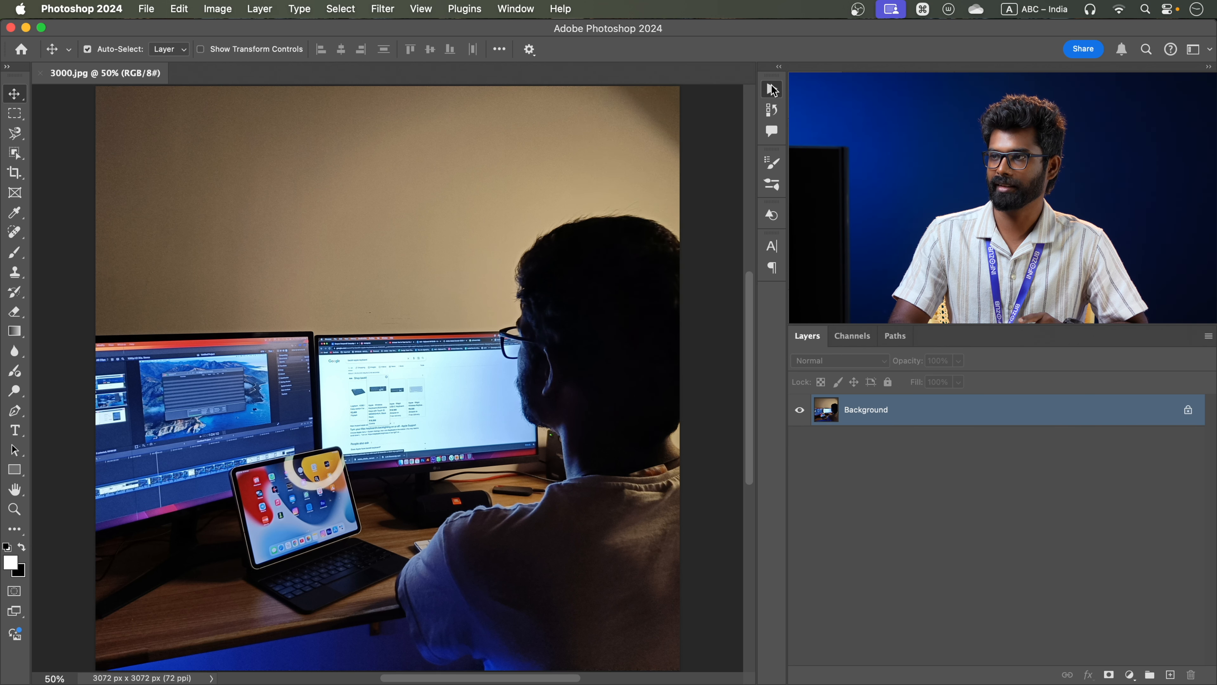
click(771, 86)
click(649, 106)
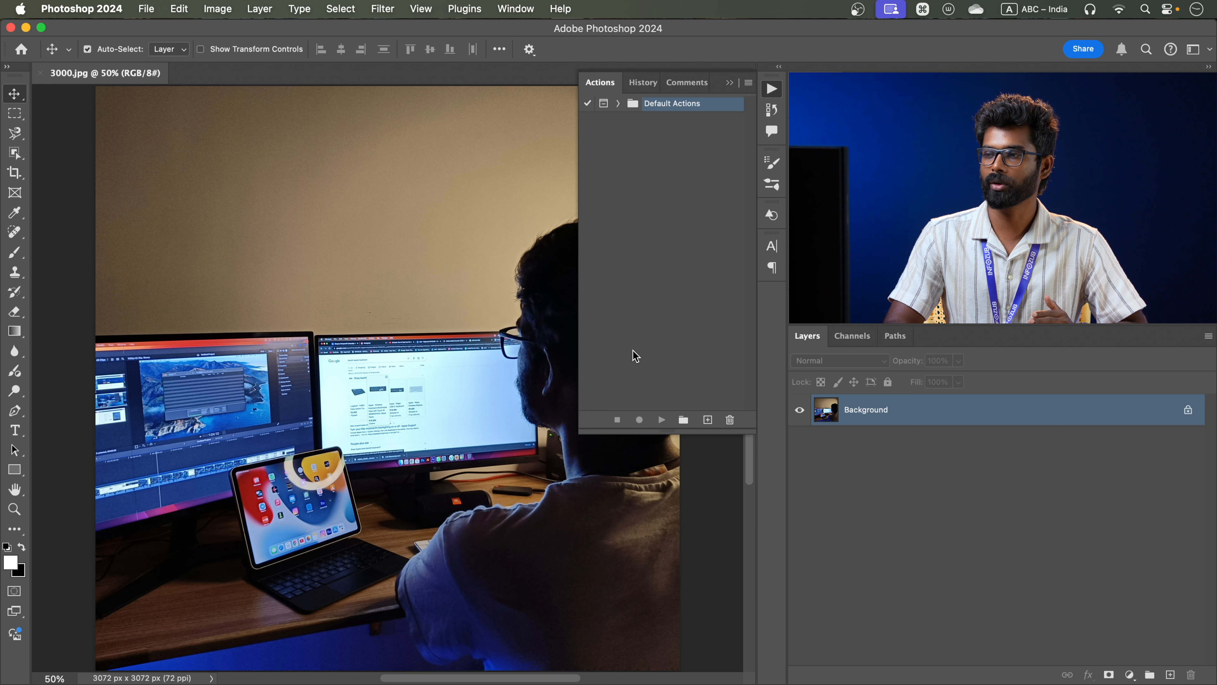
click(684, 420)
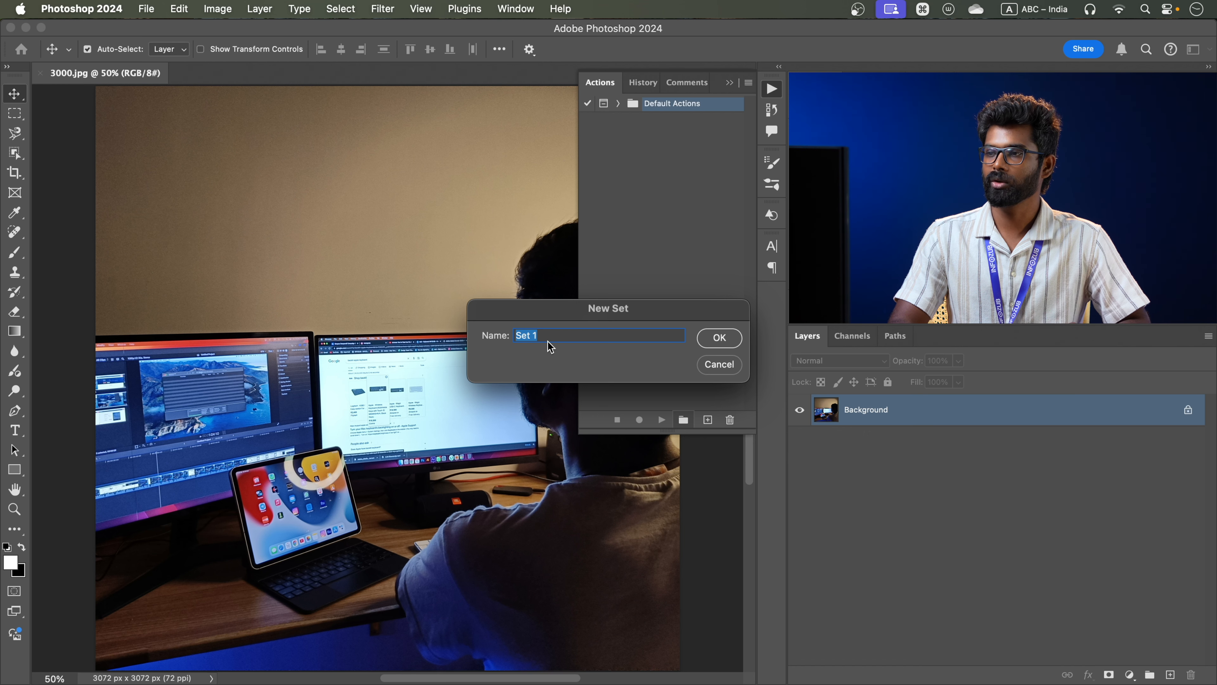
text(W)
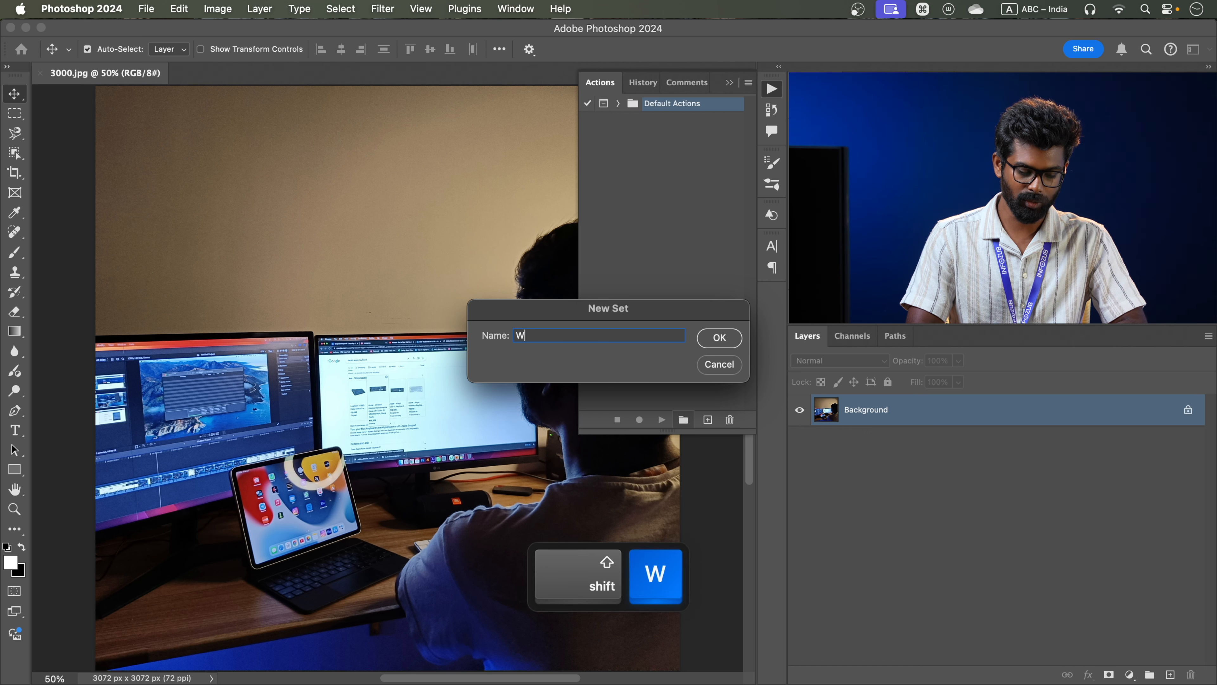
text(ater)
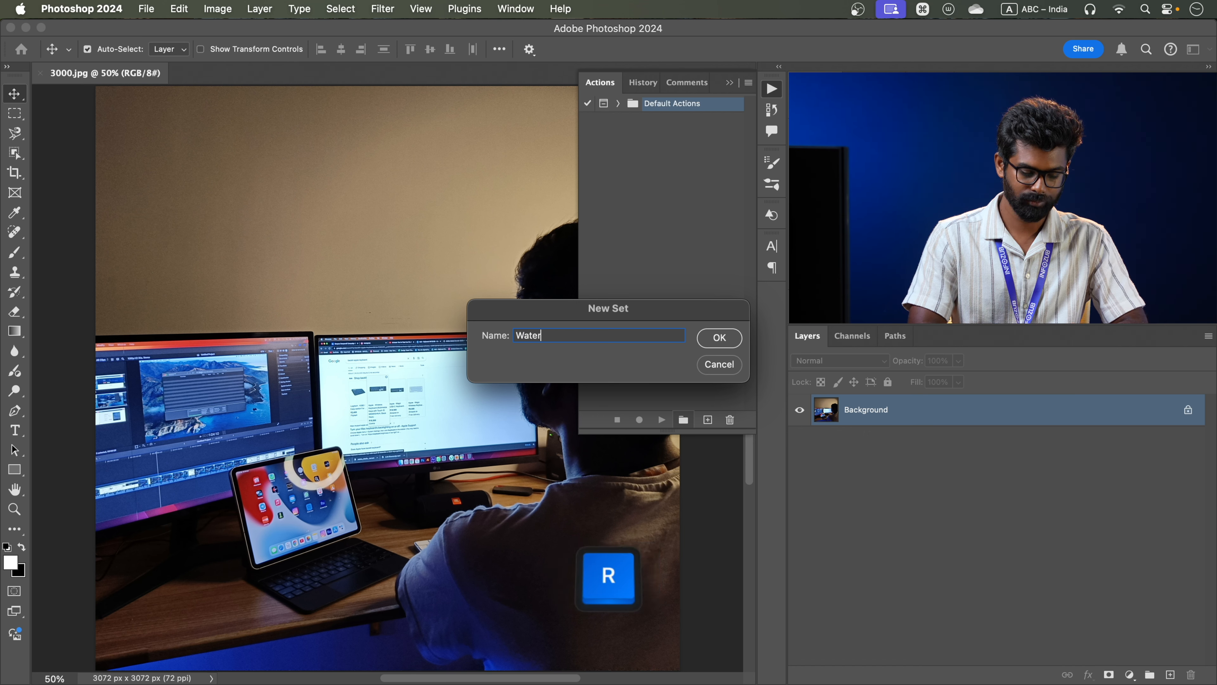
text( mark)
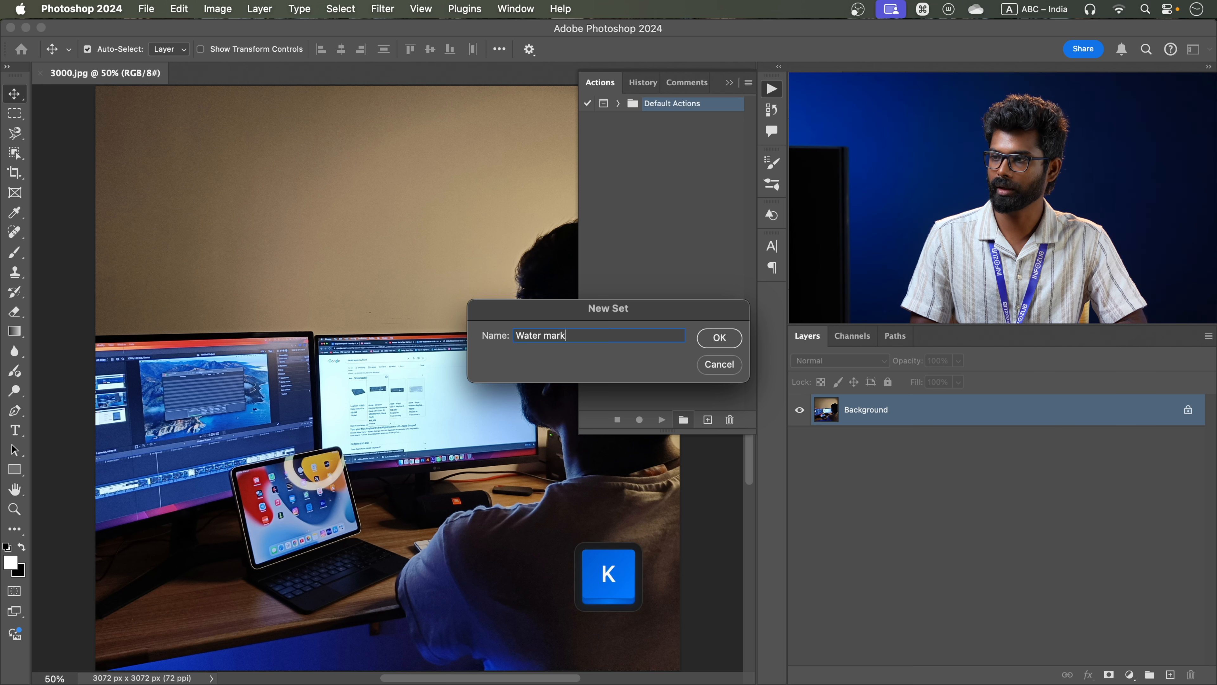
key(Return)
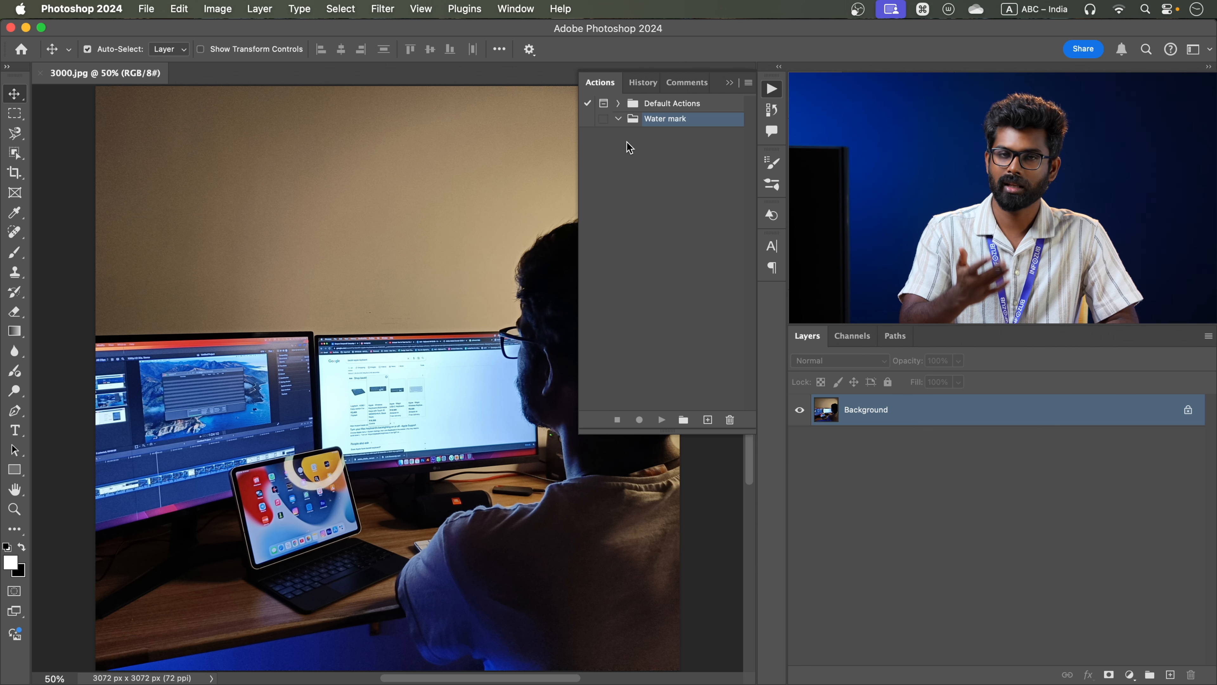
click(701, 181)
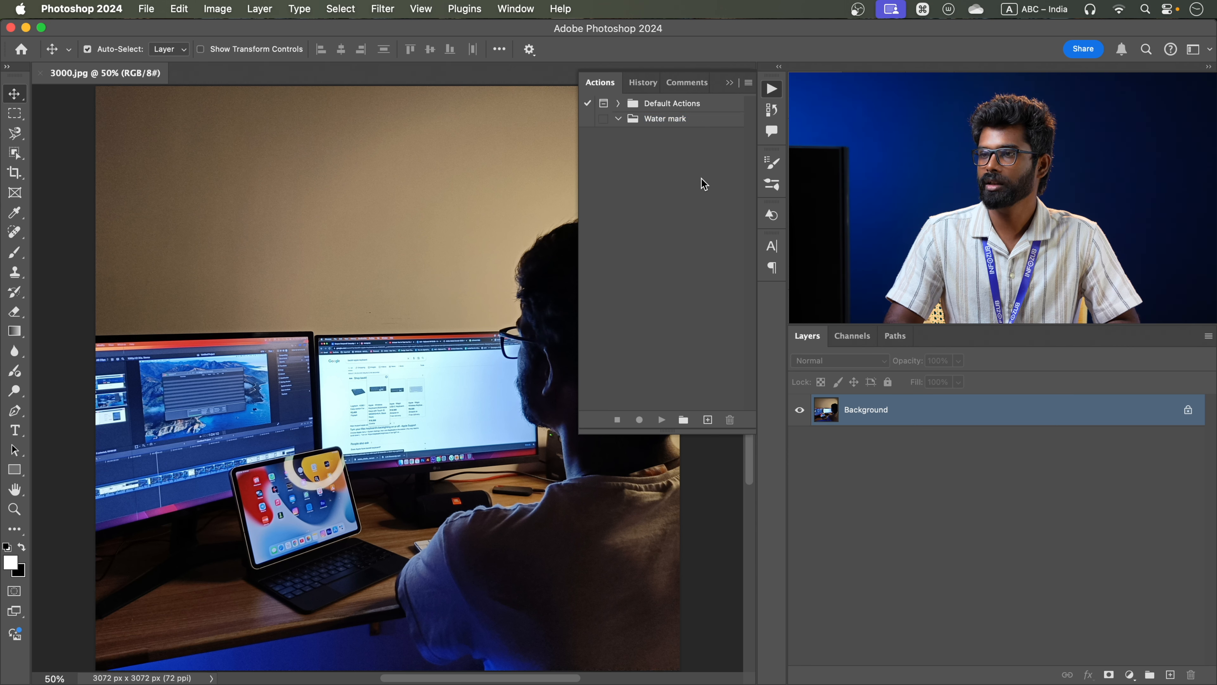
Check the pixel dimensions of 3000.jpg in the Image Size settings without changing them.
key(space)
drag(353, 327, 283, 316)
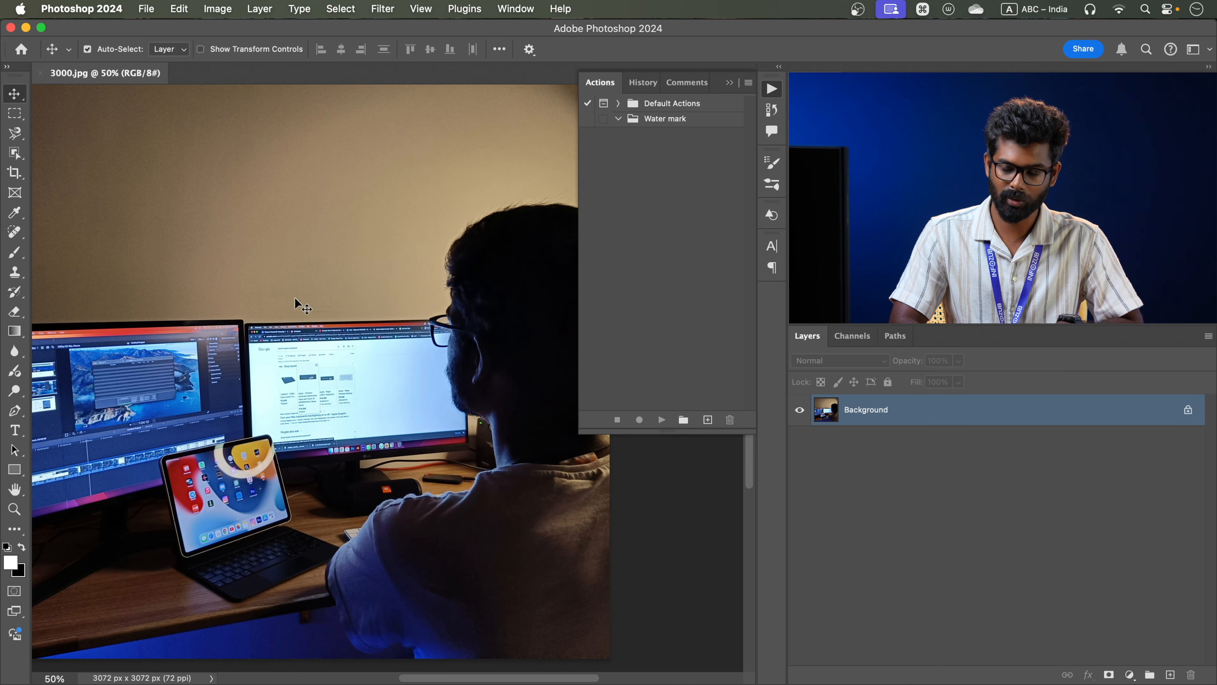
key(super)
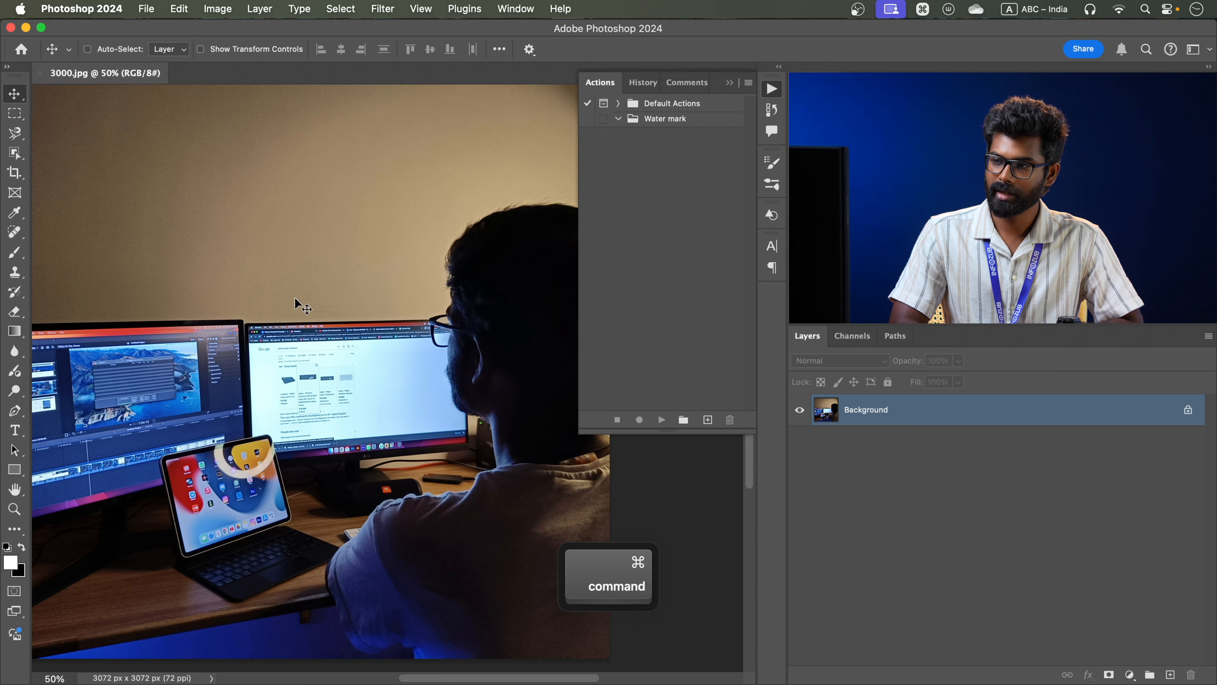
key(super+minus)
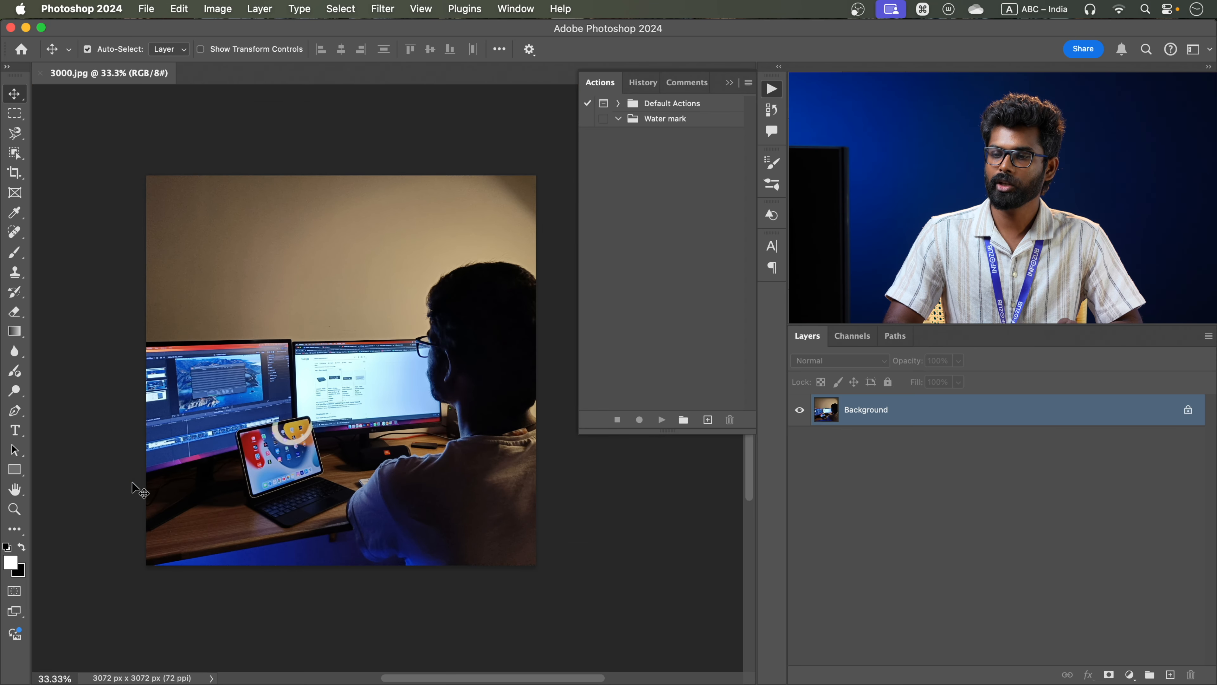
click(215, 9)
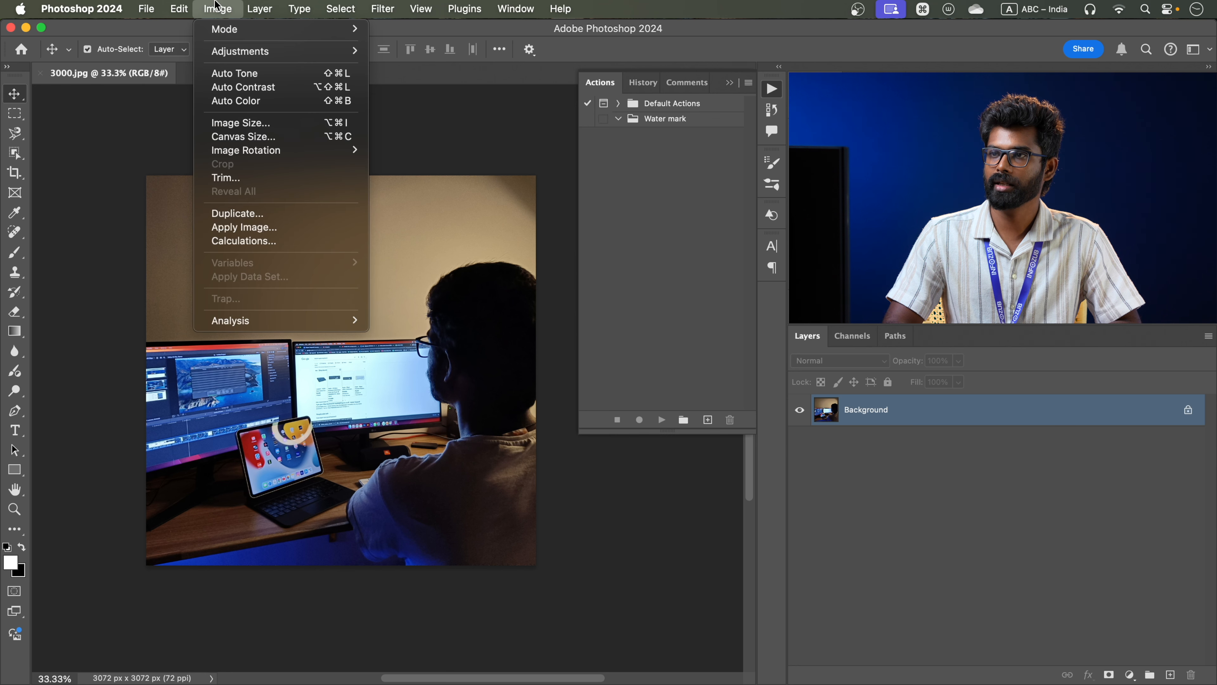
click(239, 122)
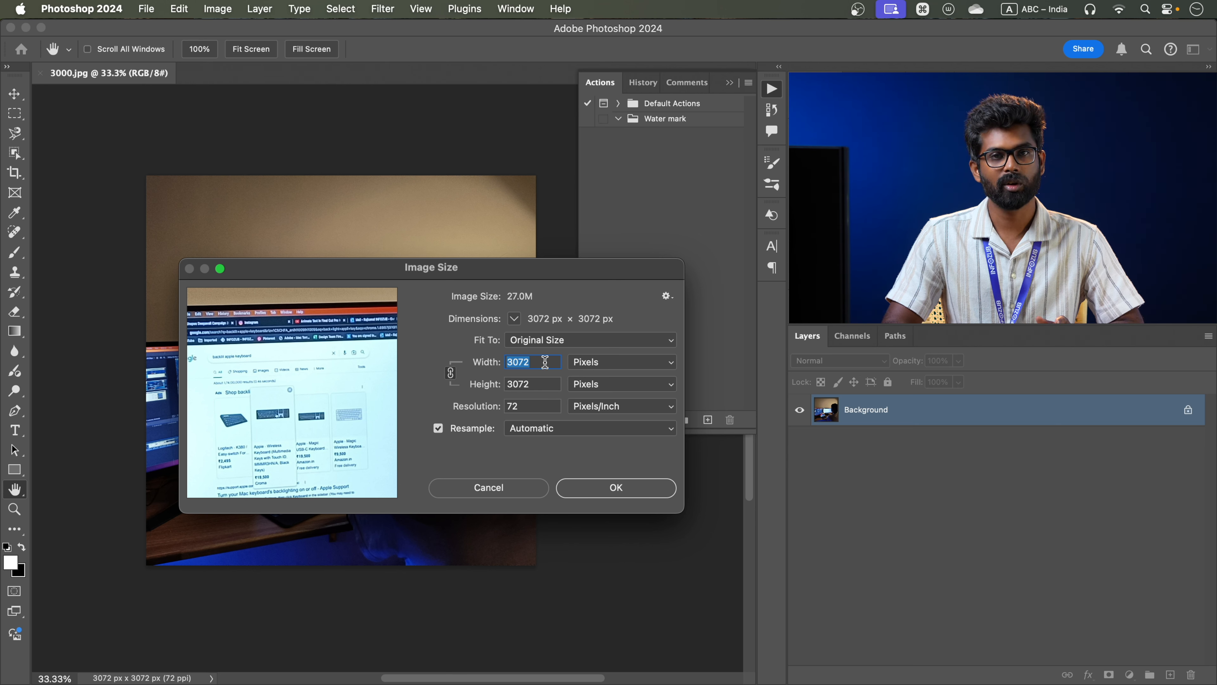
drag(543, 365, 503, 361)
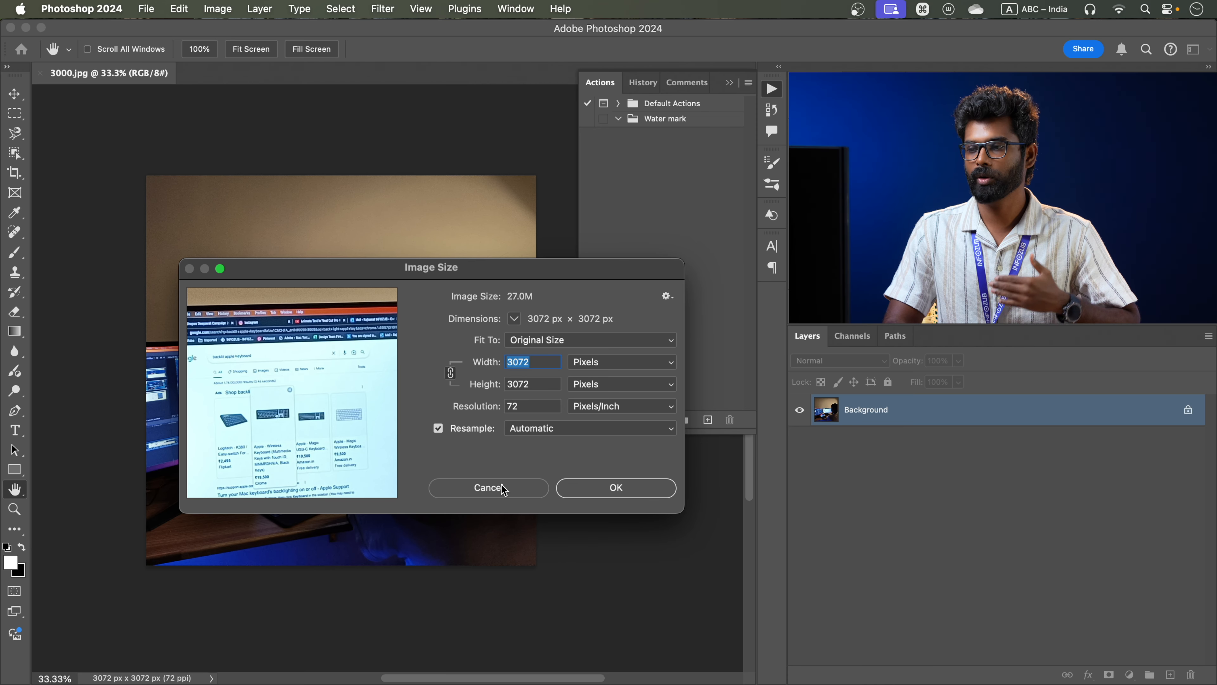
click(489, 488)
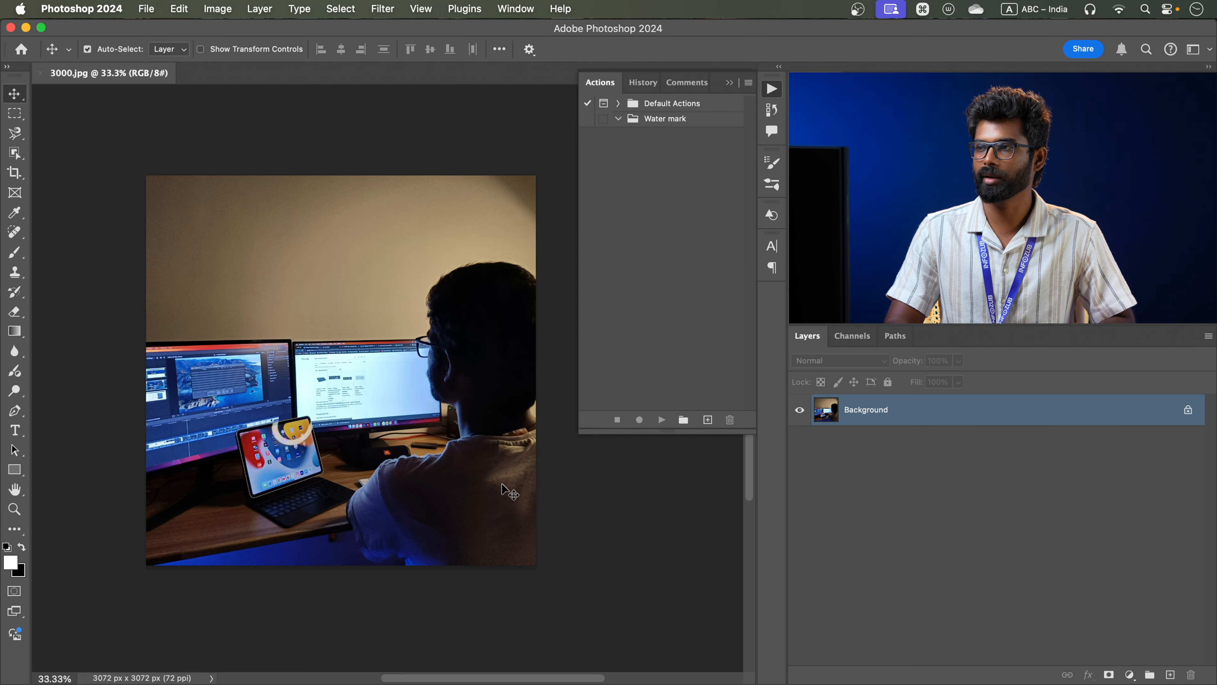
Create an action named "Square WM" in the Water mark set and start recording it.
click(688, 119)
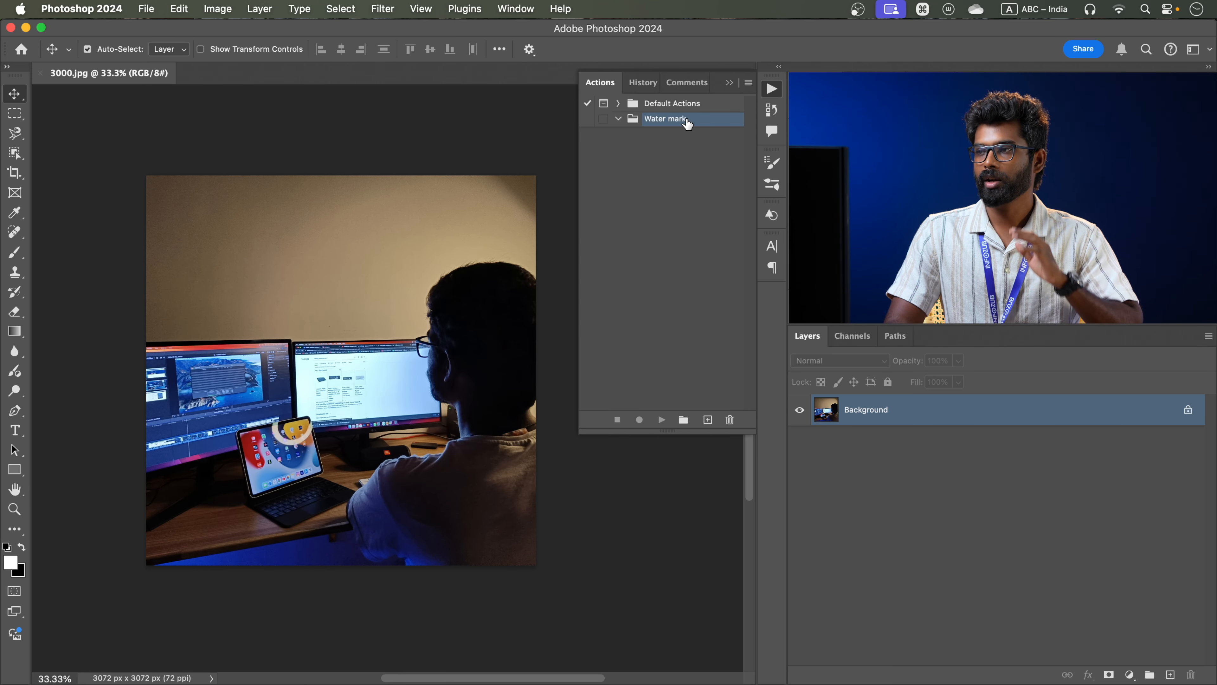
click(708, 420)
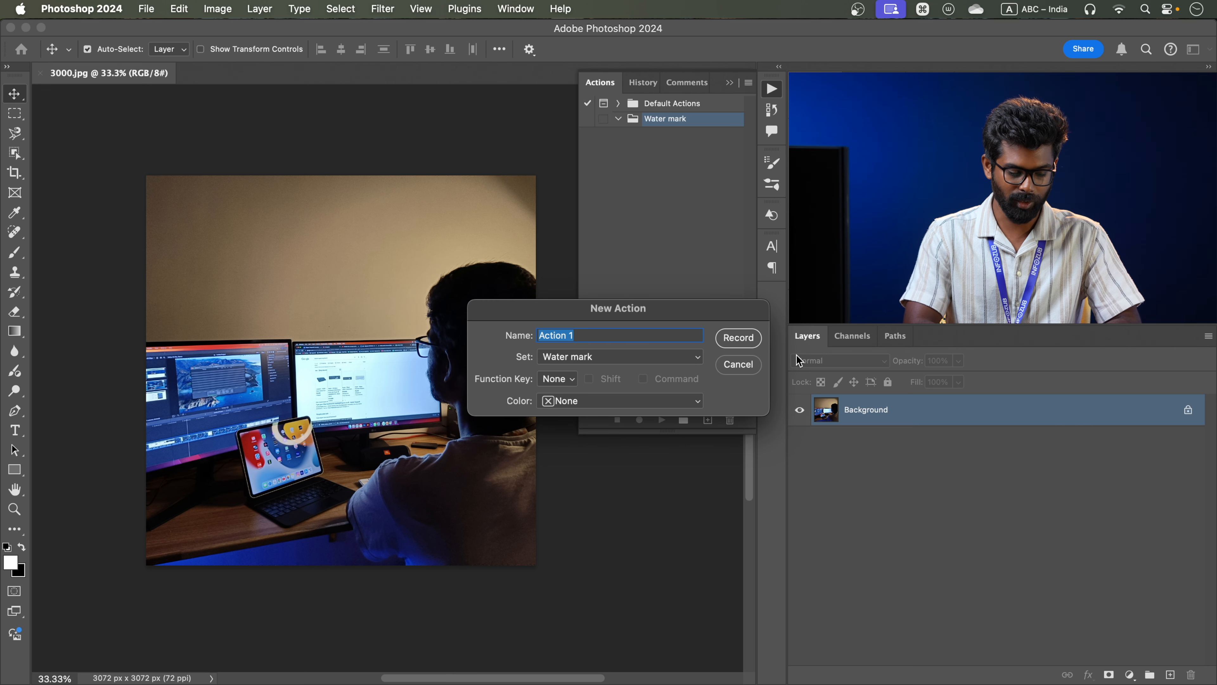
text(Squa)
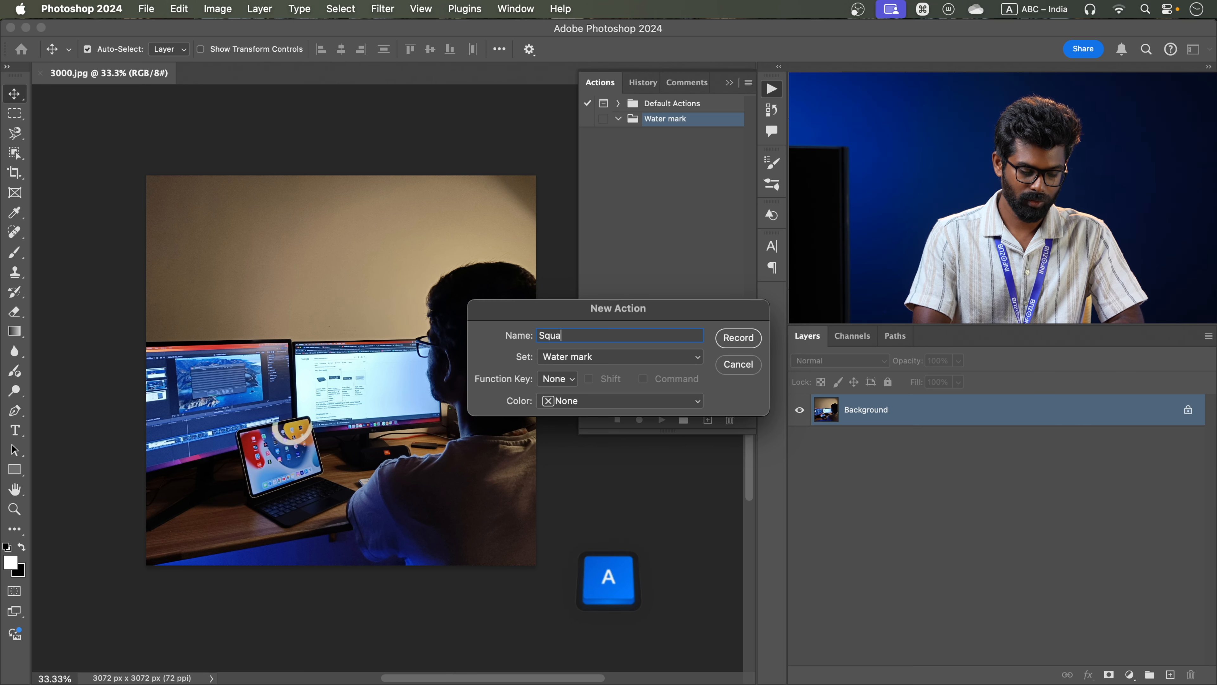
text(t)
key(BackSpace)
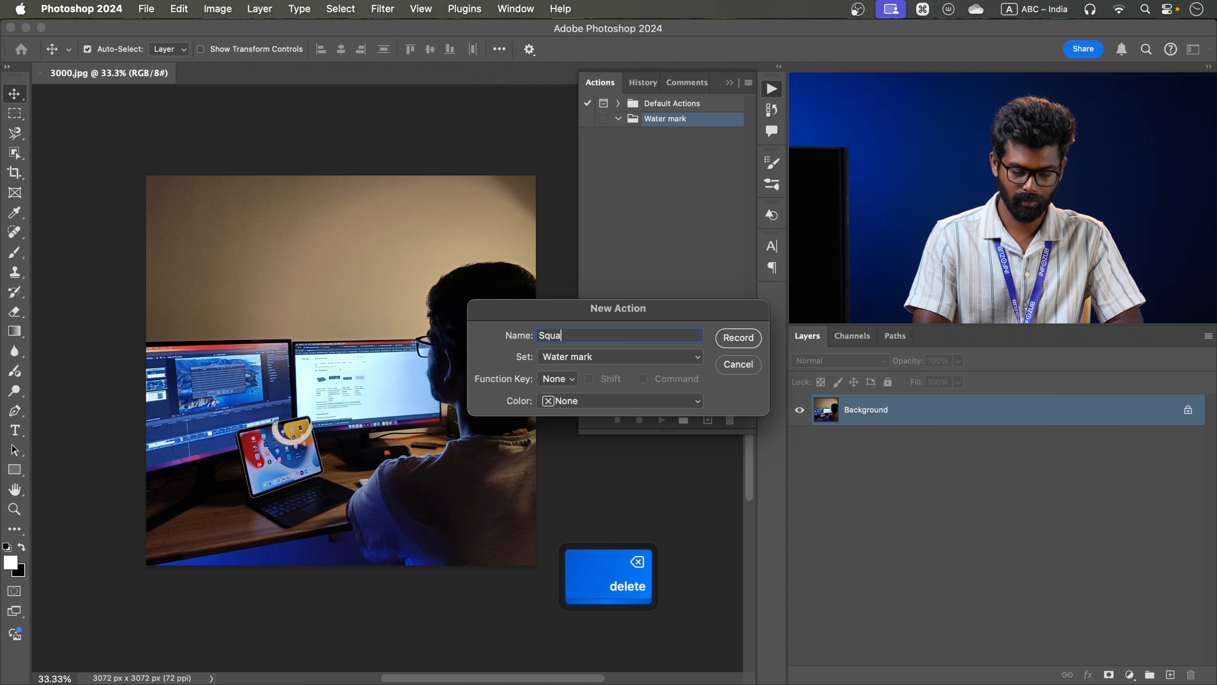
text(re WM)
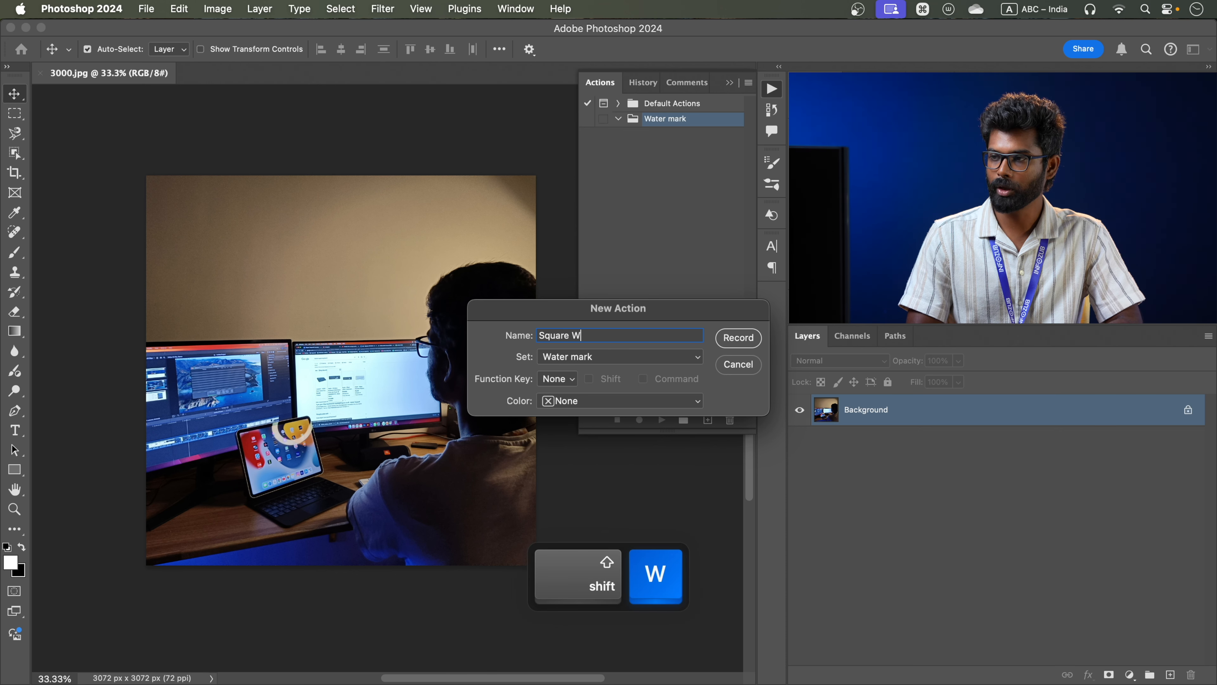
click(557, 359)
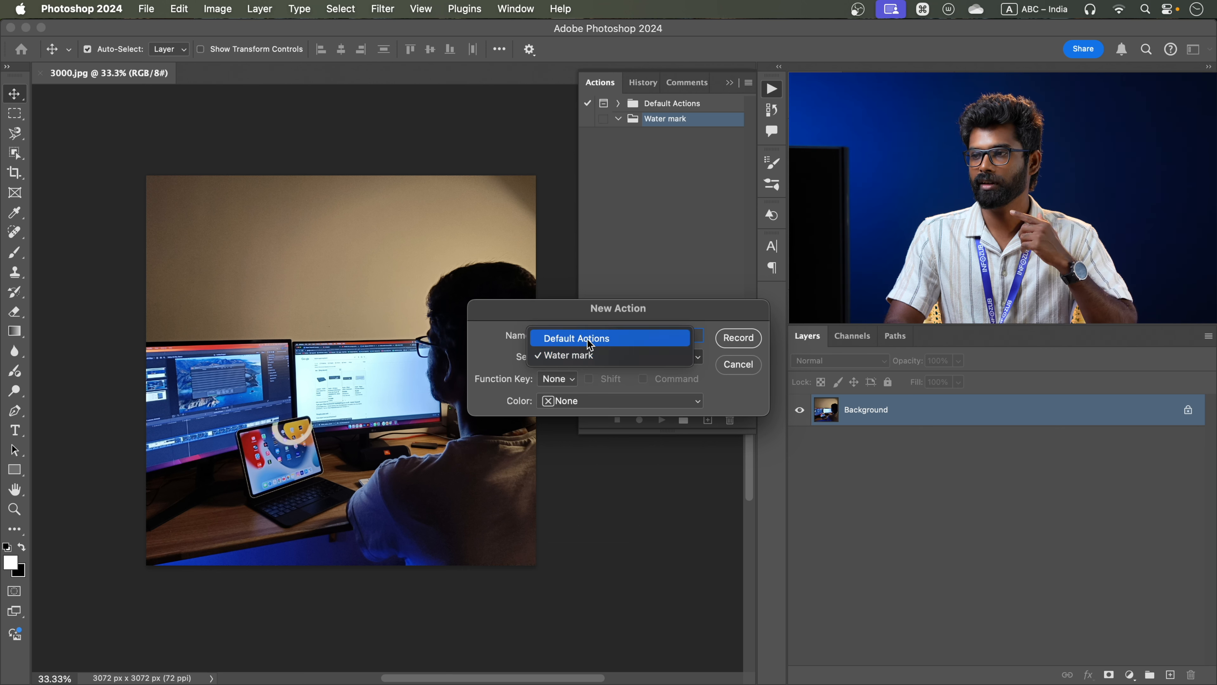
click(574, 357)
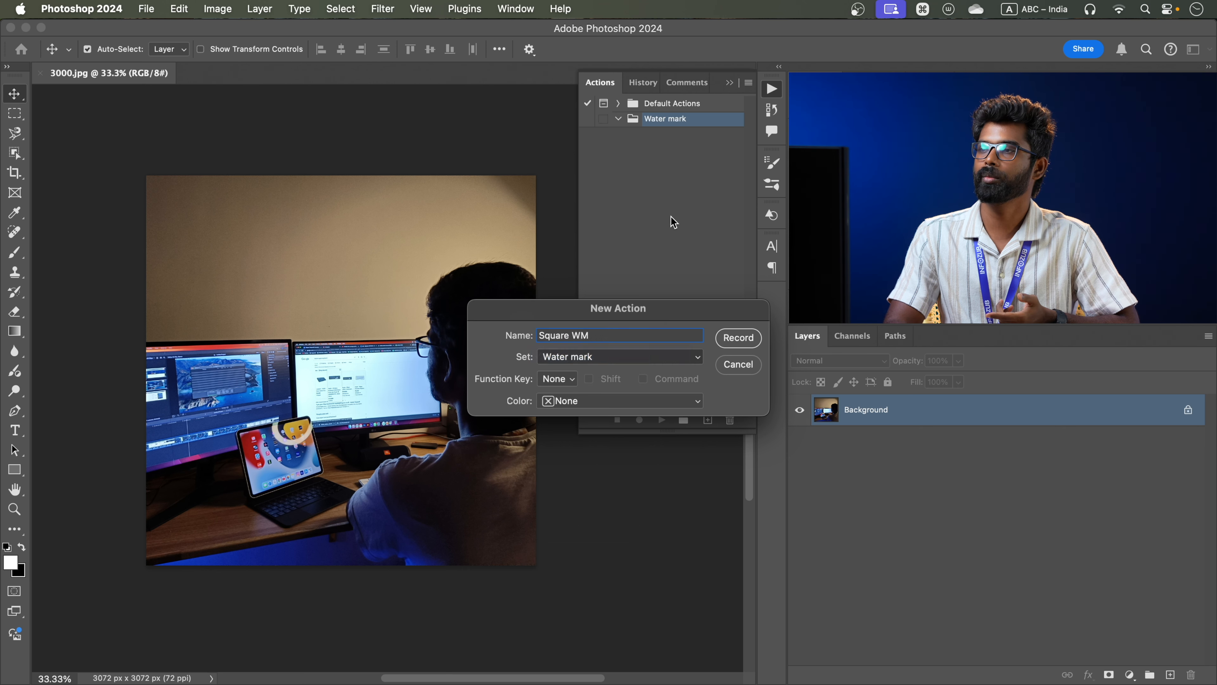
click(738, 338)
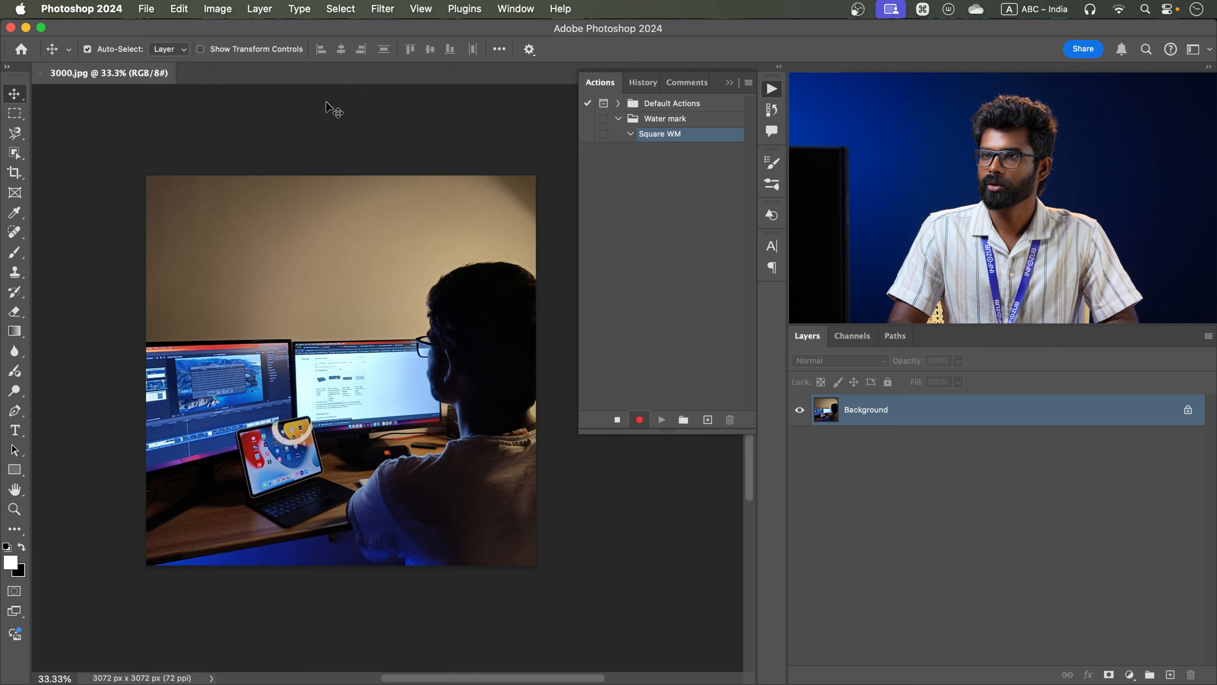
Resize the image to 1080 × 1080 pixels with the resolution set to 72 pixels/inch.
click(218, 8)
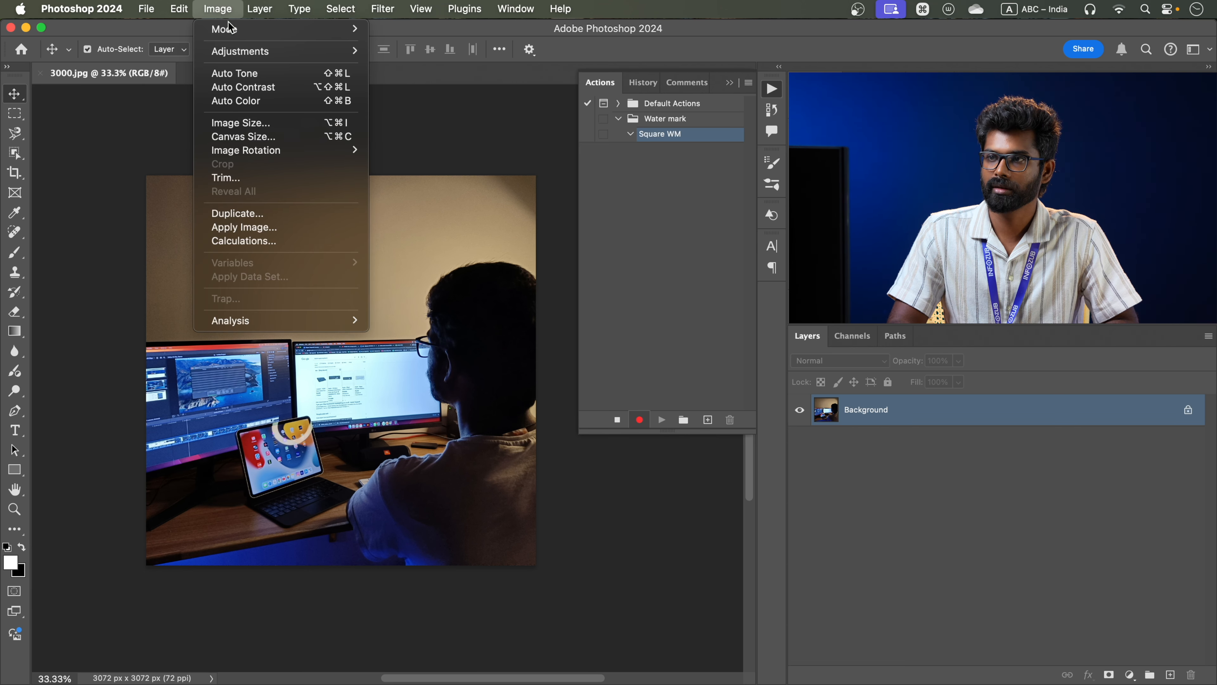
click(241, 122)
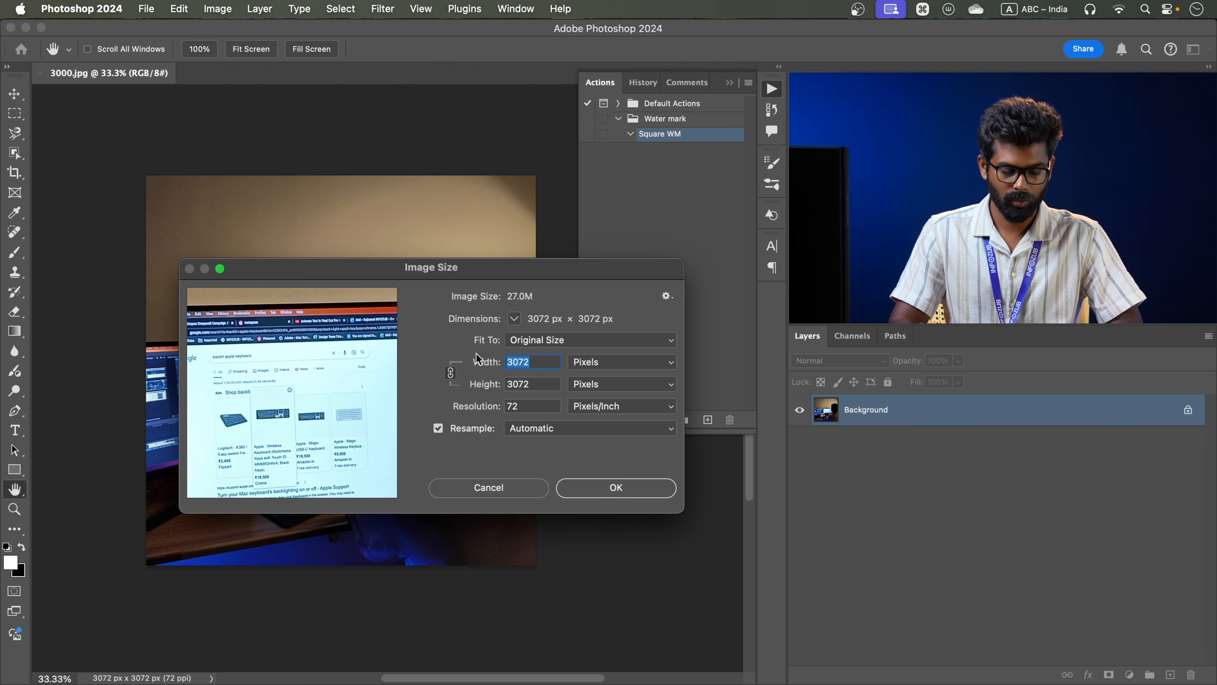
text(1080)
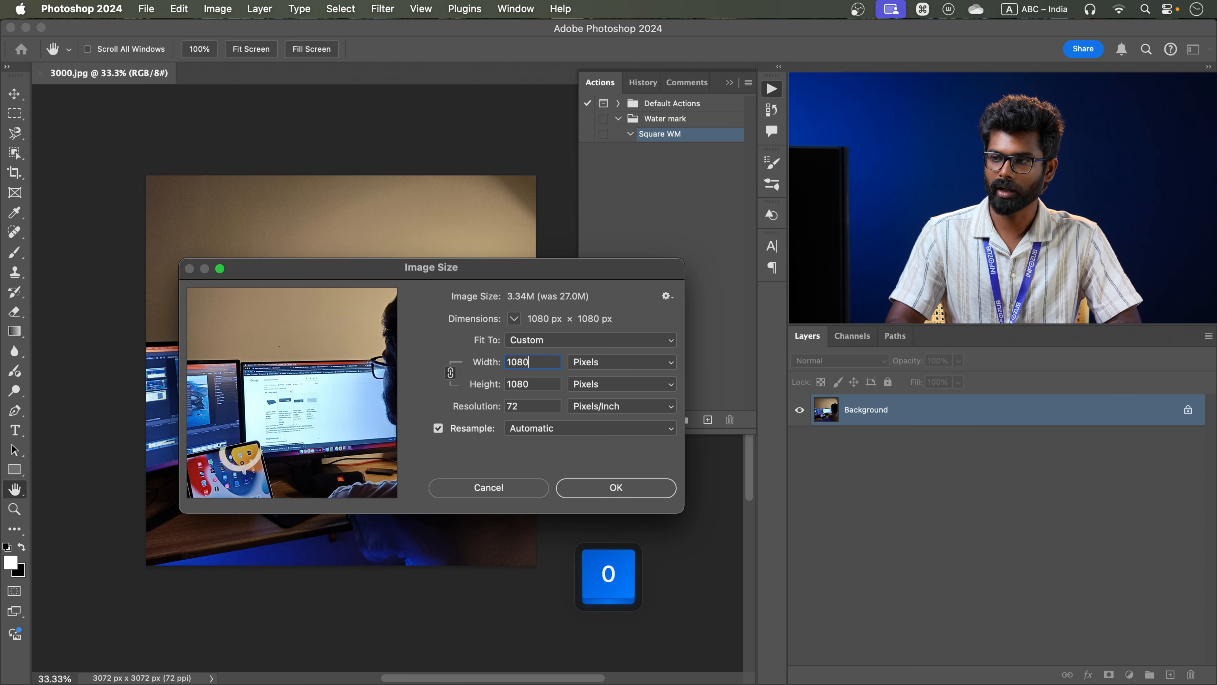
double_click(527, 406)
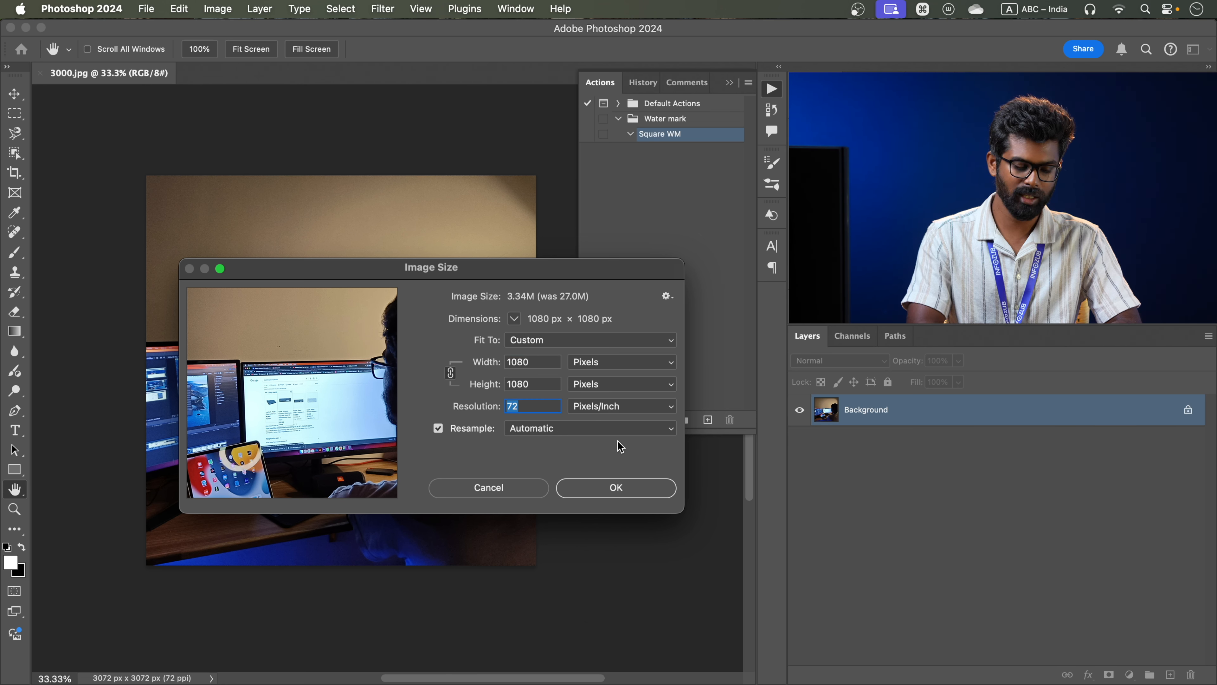
text(72)
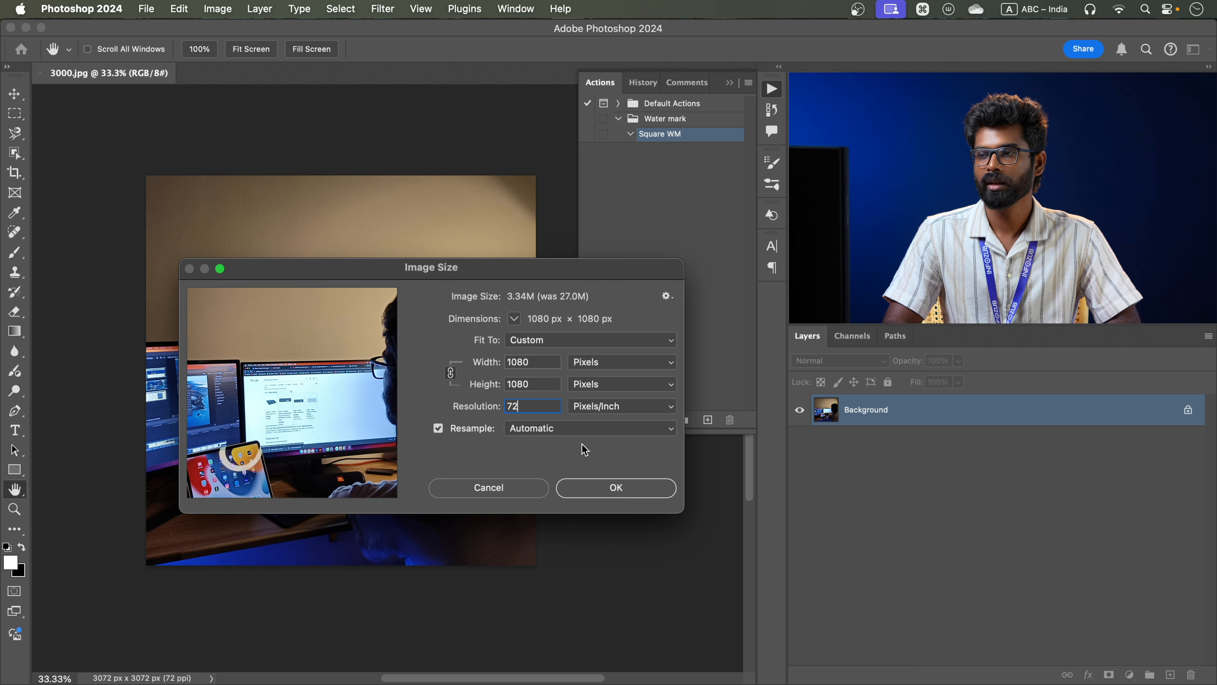
key(Tab)
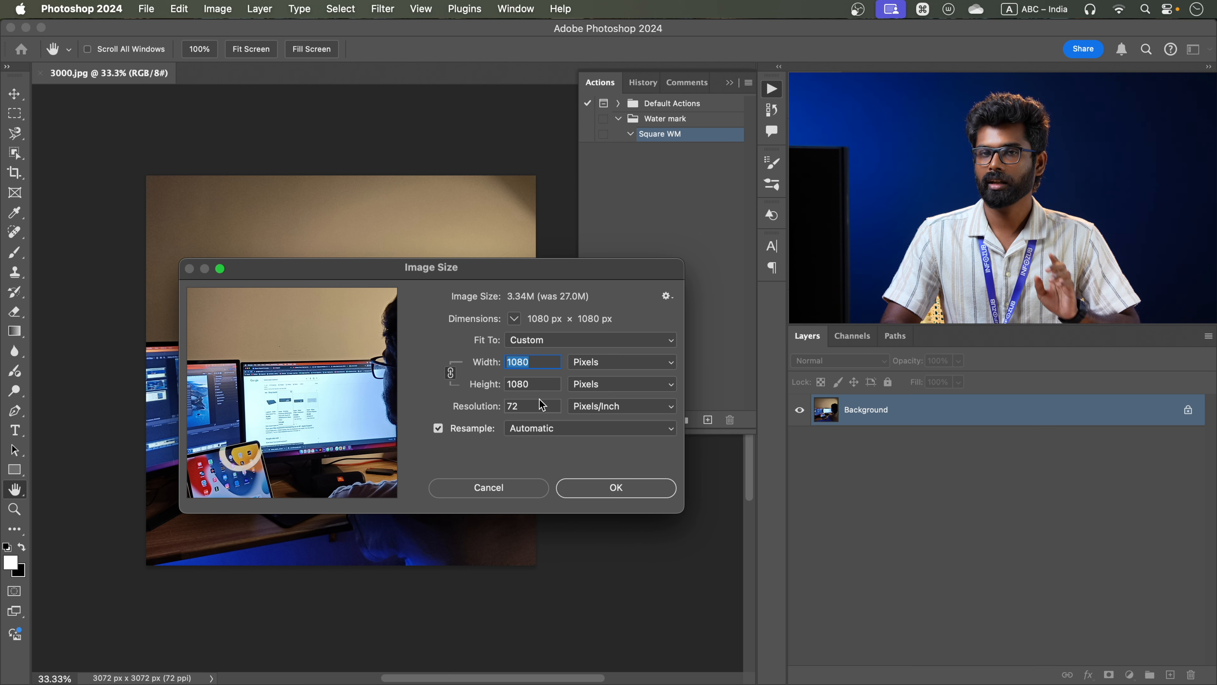
drag(528, 405, 504, 402)
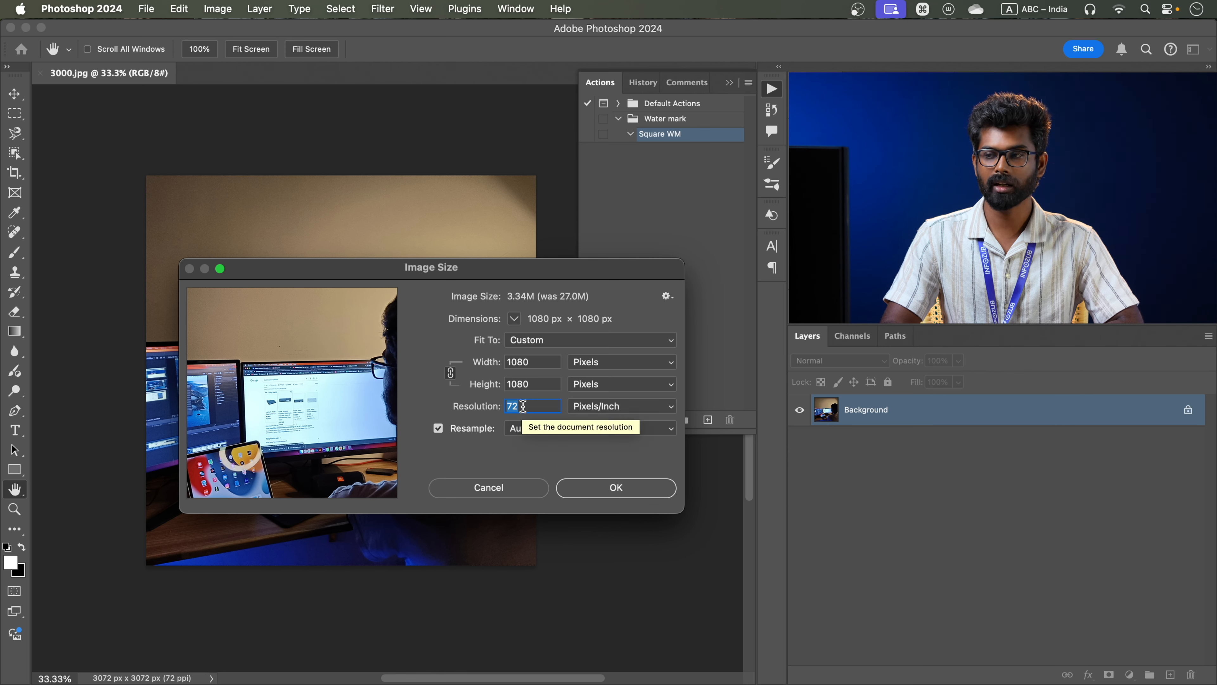
click(528, 405)
drag(528, 405, 485, 405)
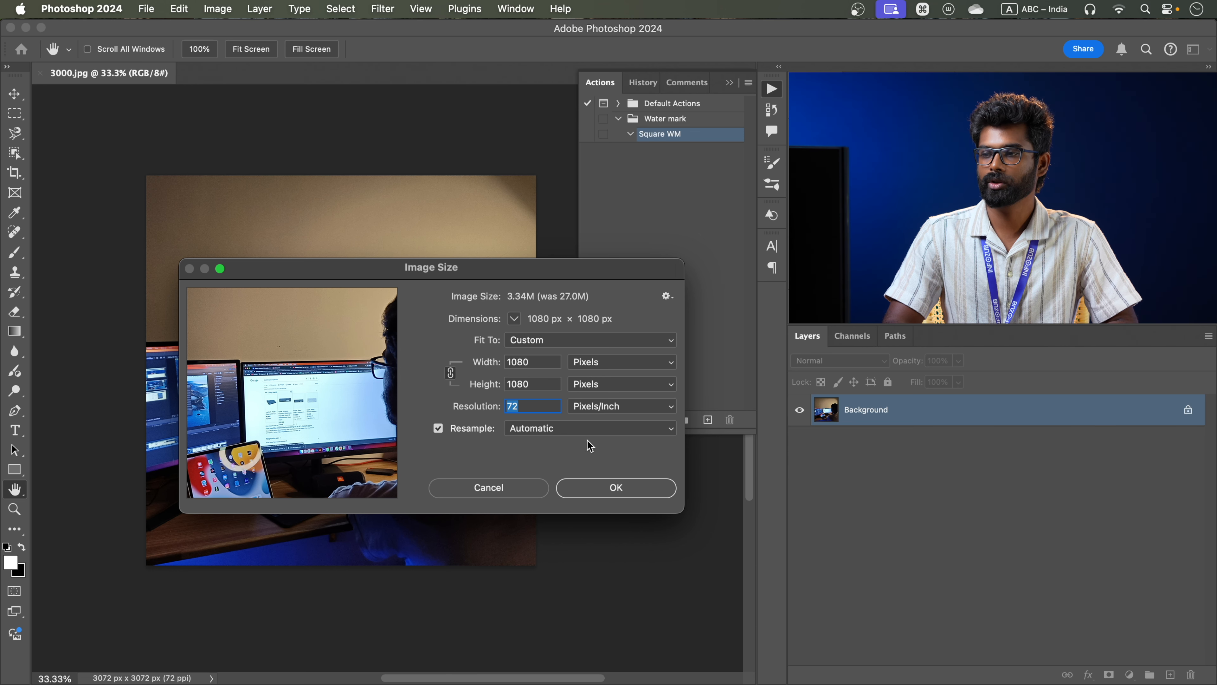
click(607, 489)
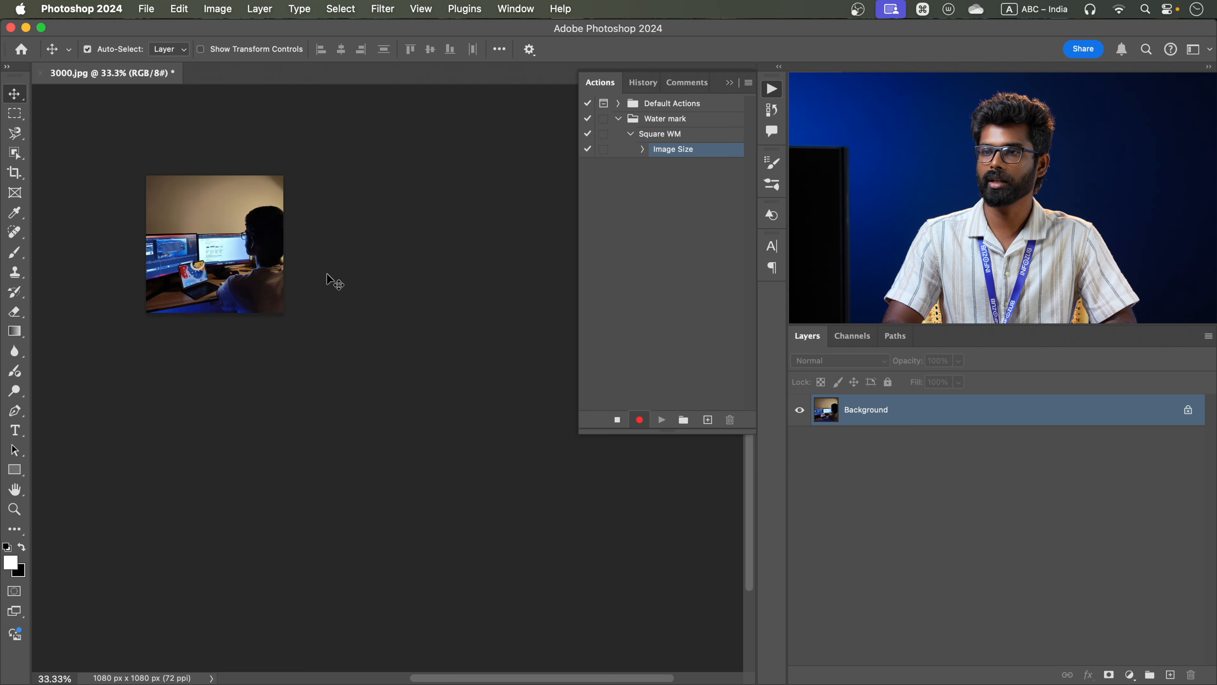
Place Water mark.png from the Action folder as an embedded object and scale it to 37%.
key(super+equal)
key(super+equal)
key(super+equal)
key(super+equal)
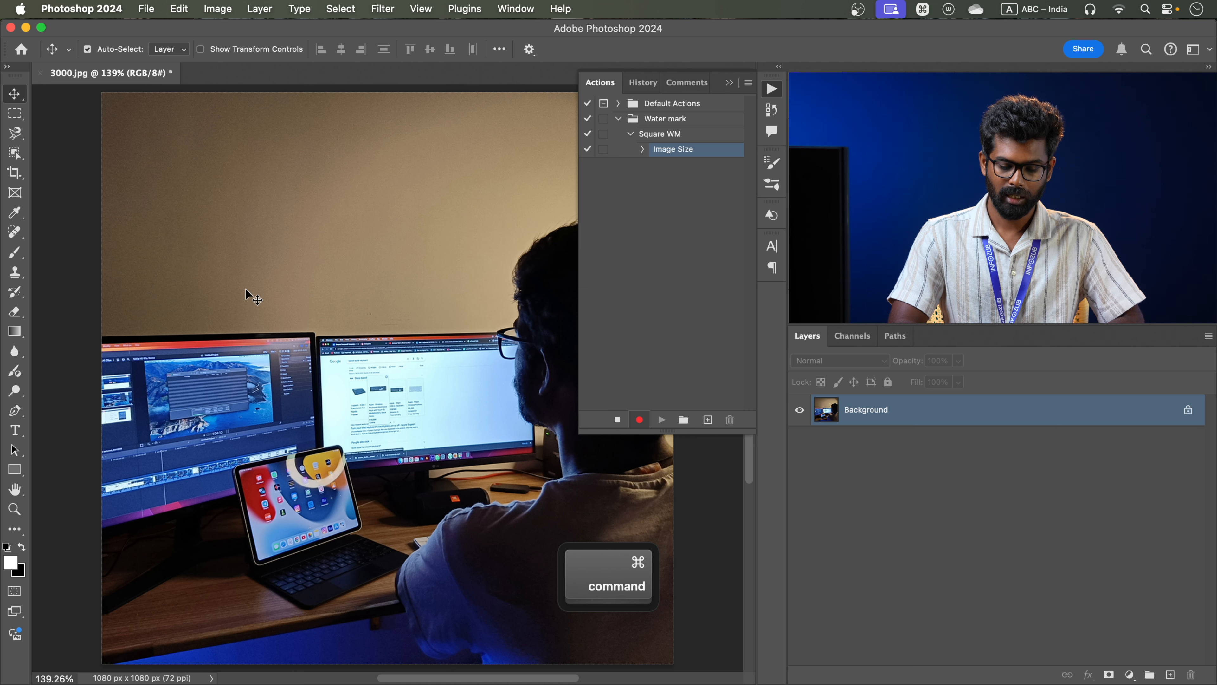
key(super+minus)
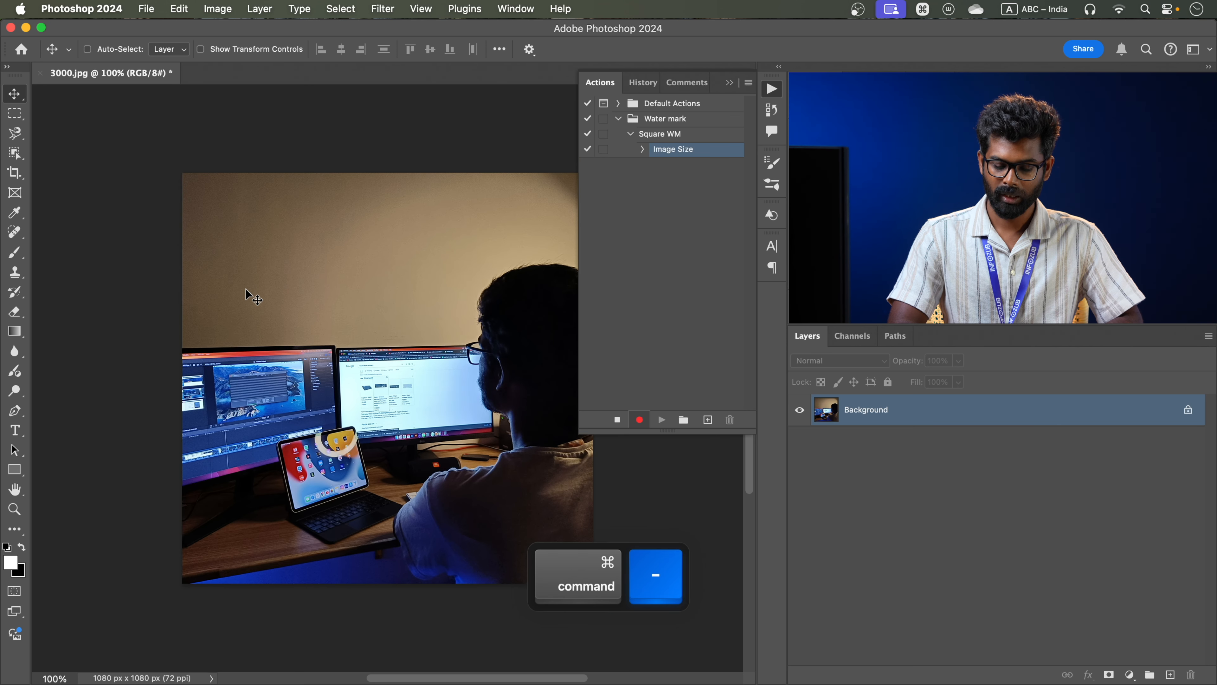
key(space)
drag(313, 258, 265, 231)
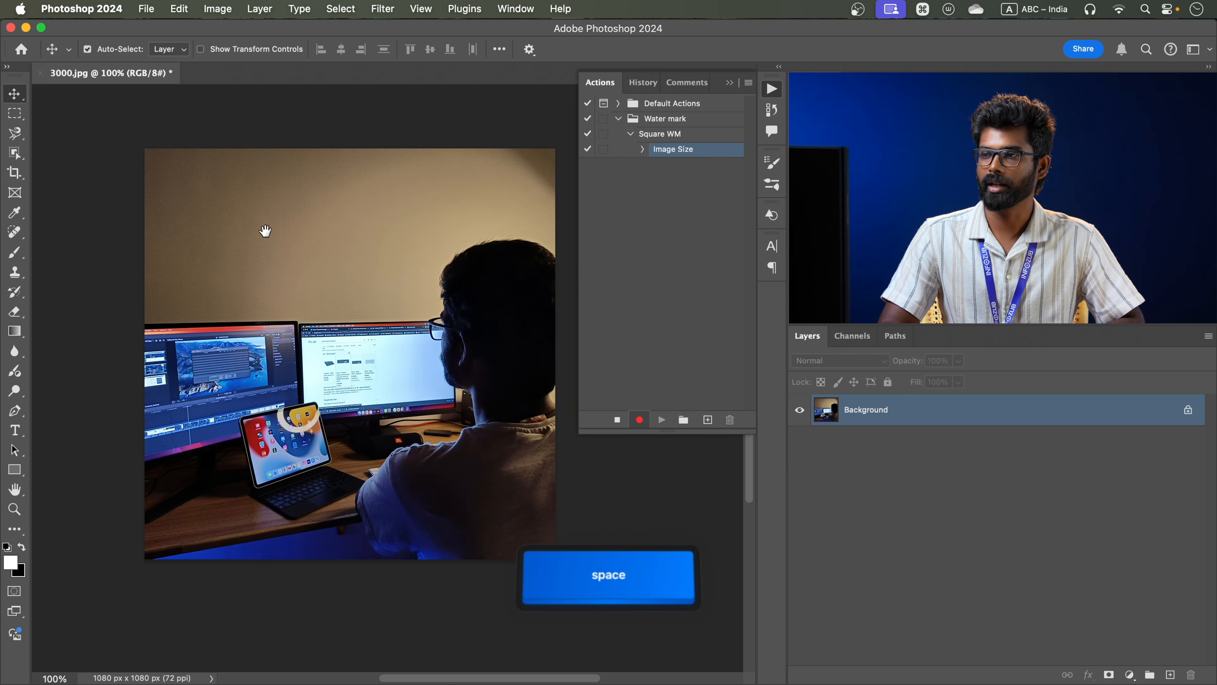
click(148, 13)
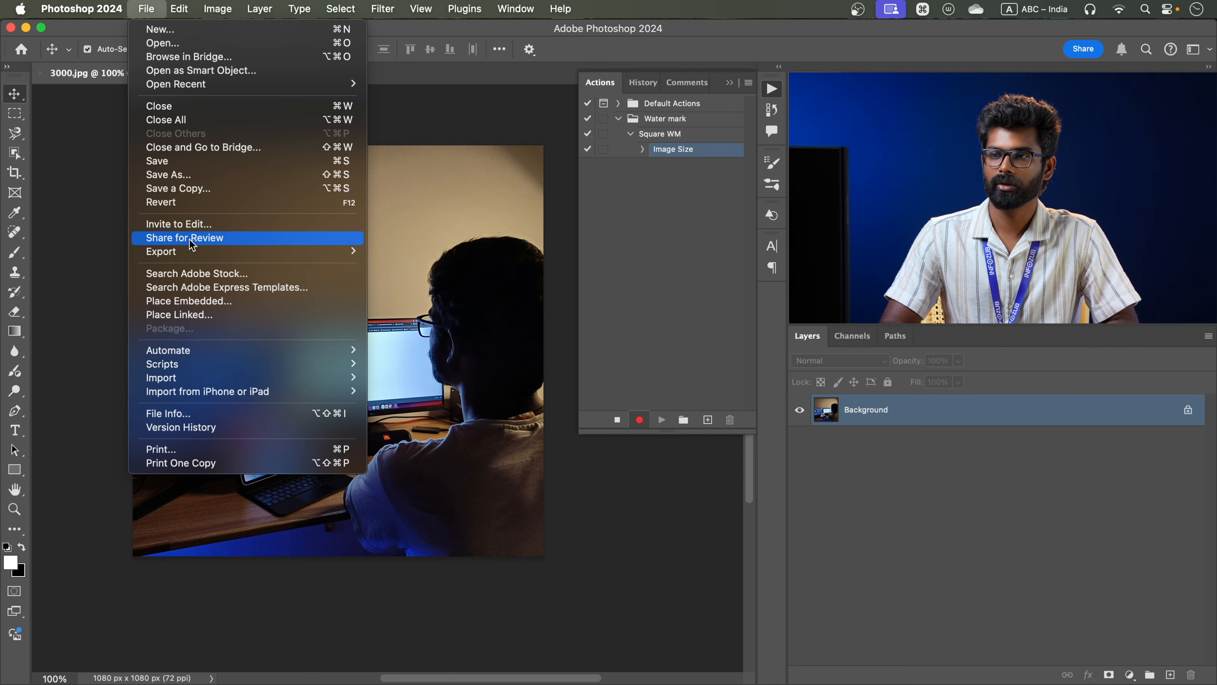
click(190, 301)
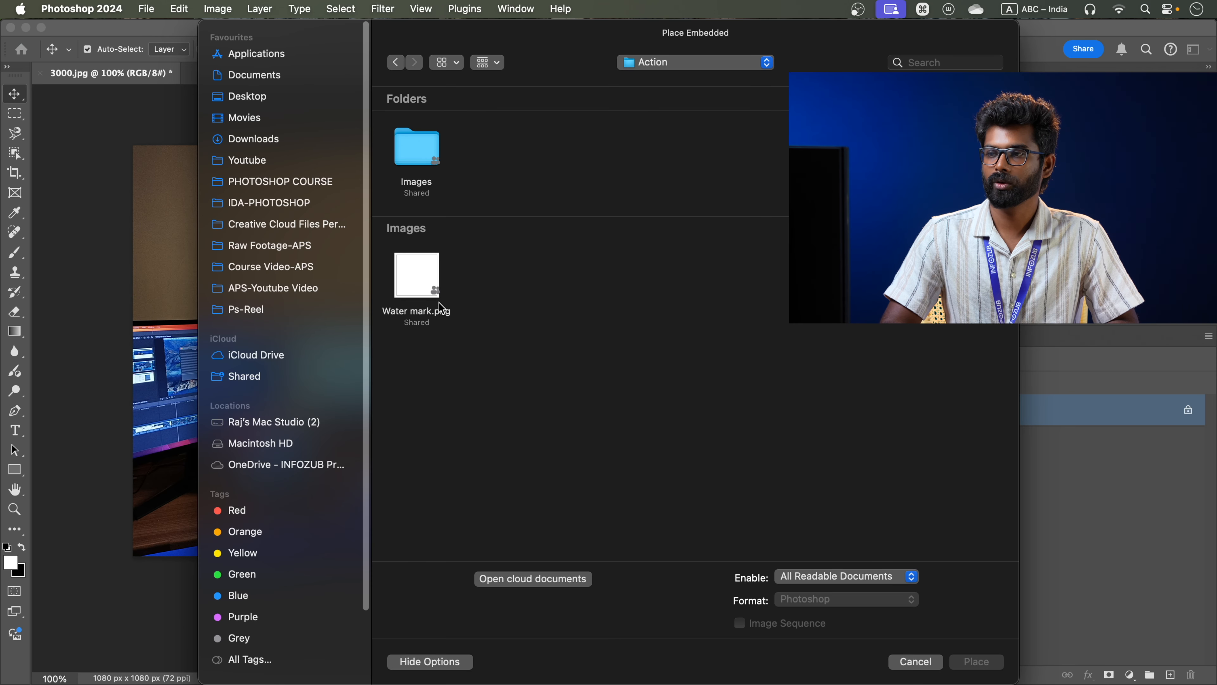
click(426, 285)
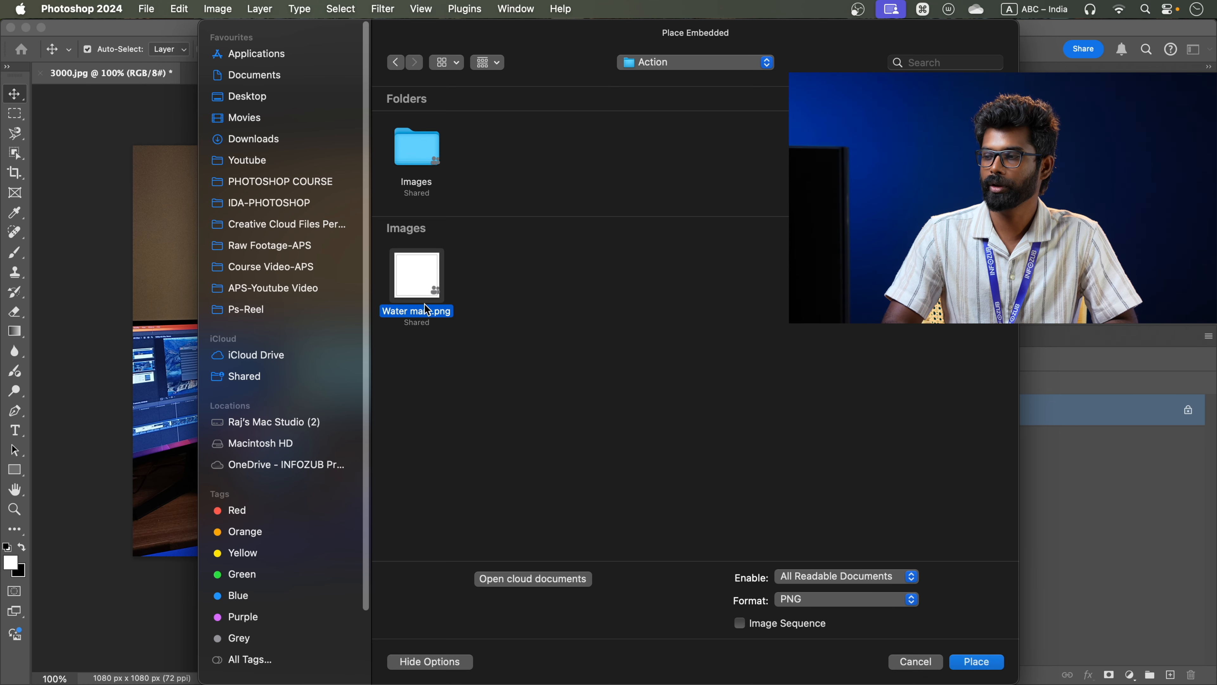
click(970, 664)
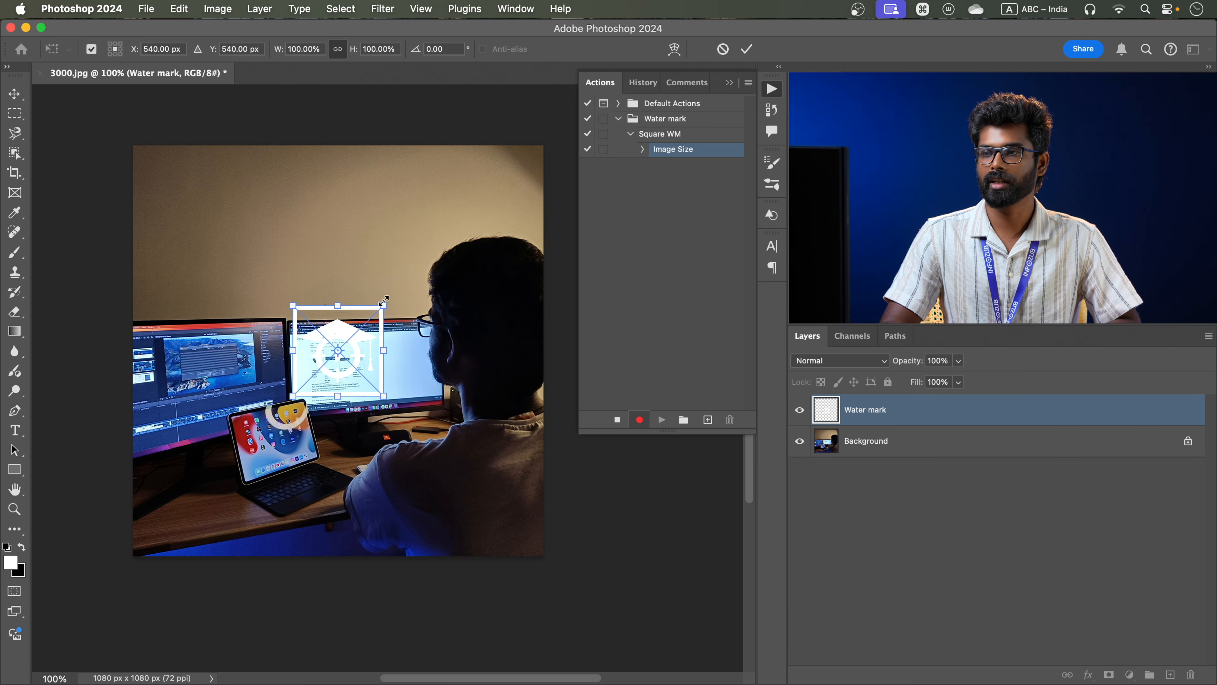
drag(284, 50, 238, 50)
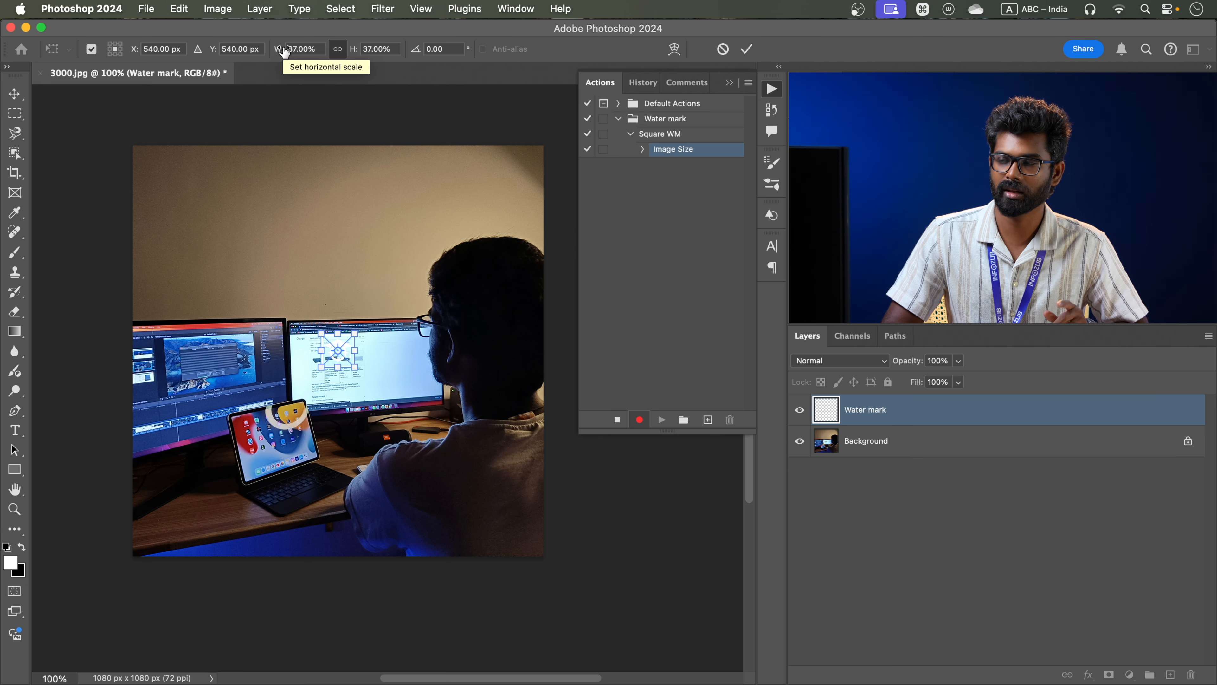
click(747, 49)
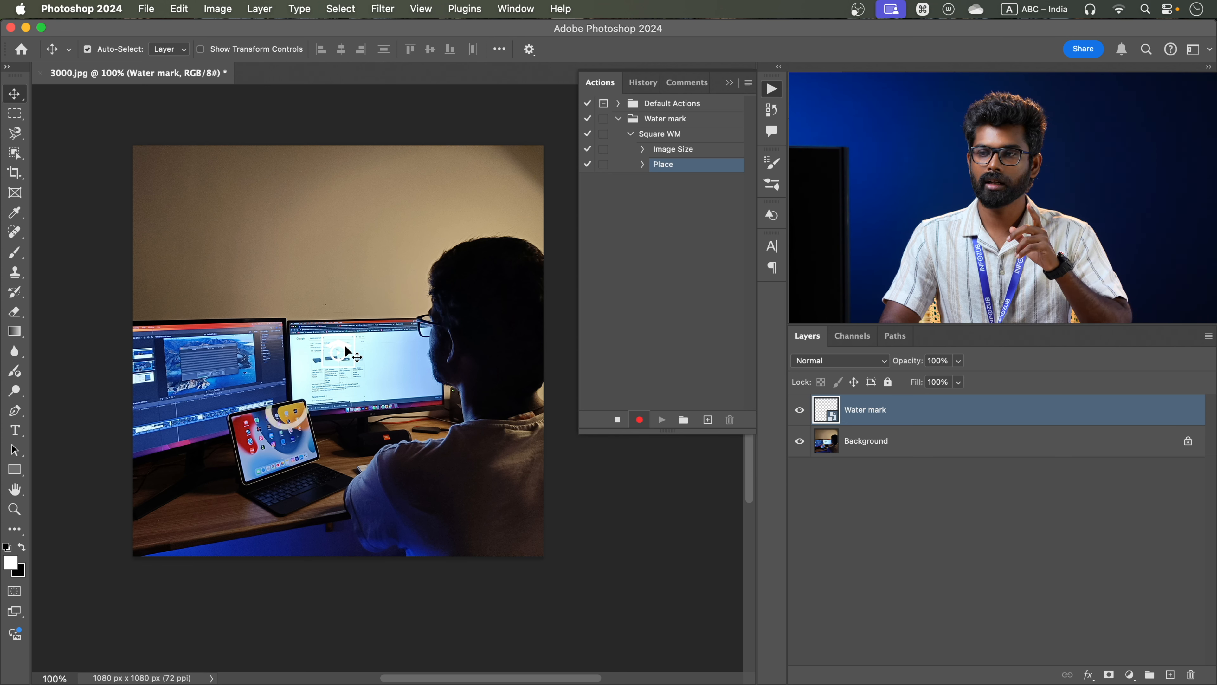
With all layers deselected, select the whole canvas, align the Water mark layer to its left and bottom edges, and clear the selection.
key(super+alt+a)
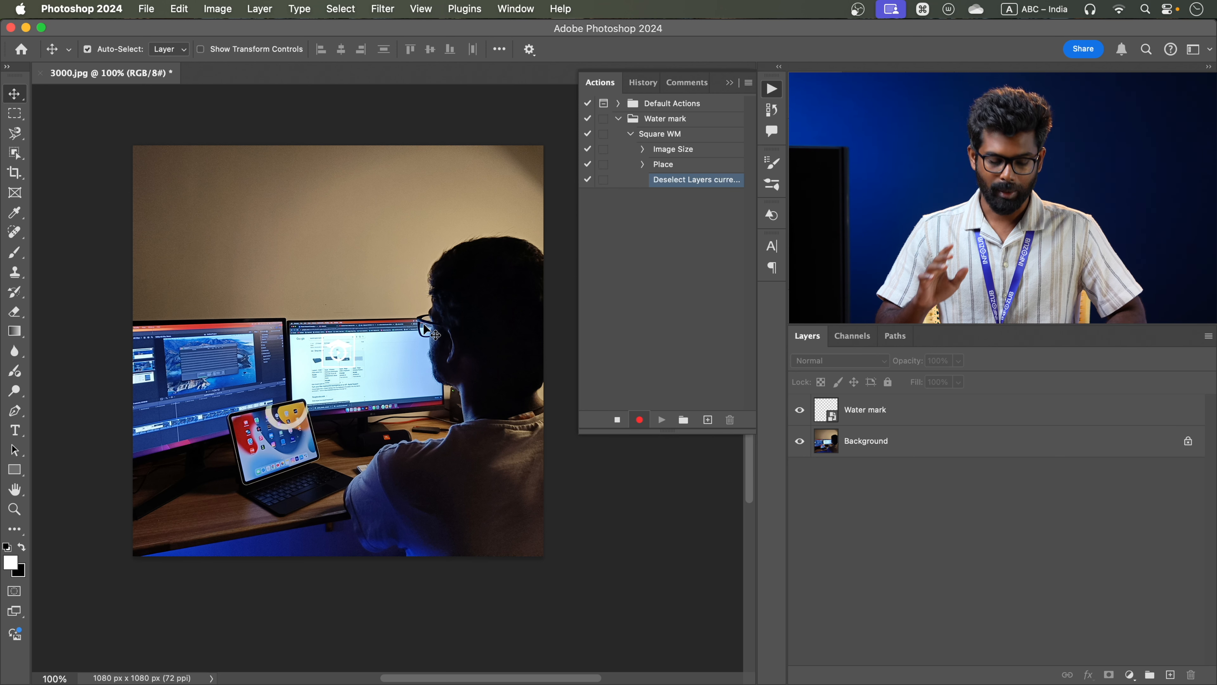
key(super+a)
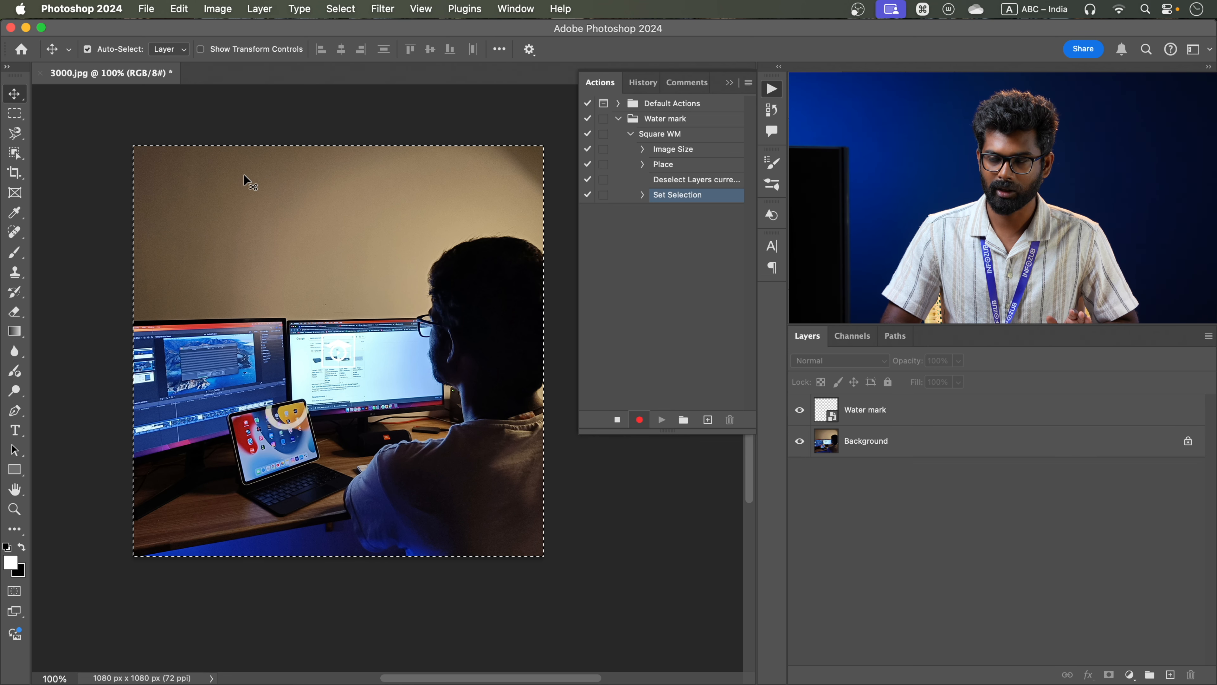
click(888, 412)
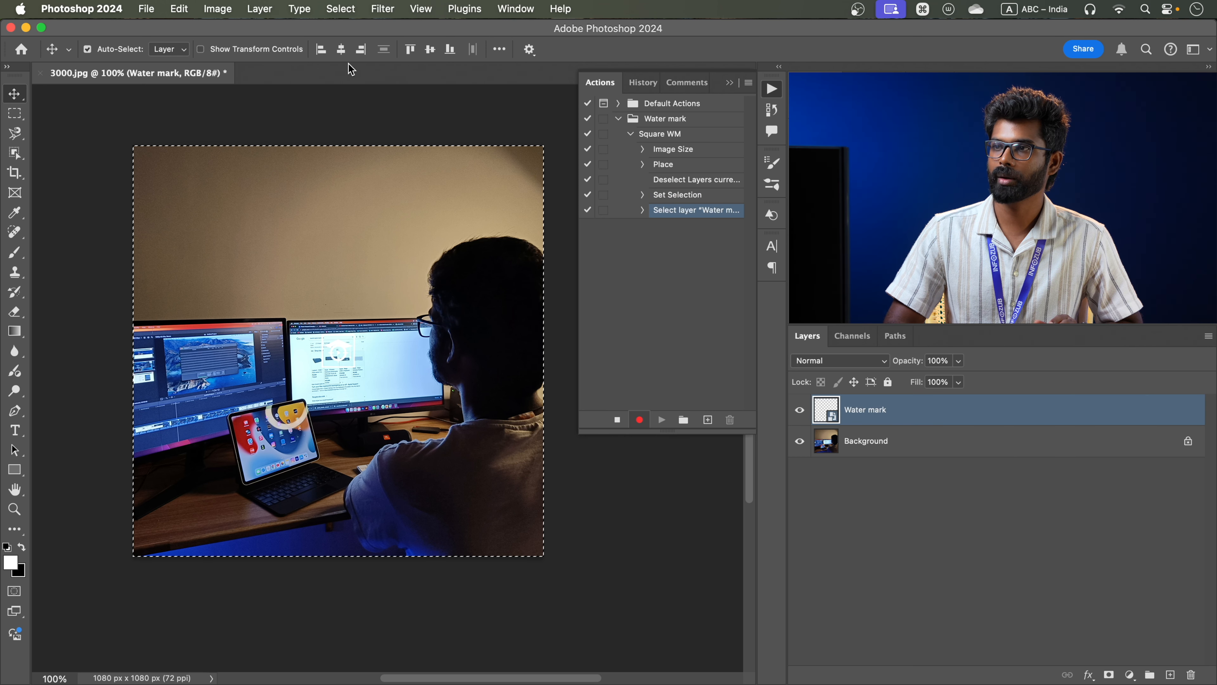
click(322, 53)
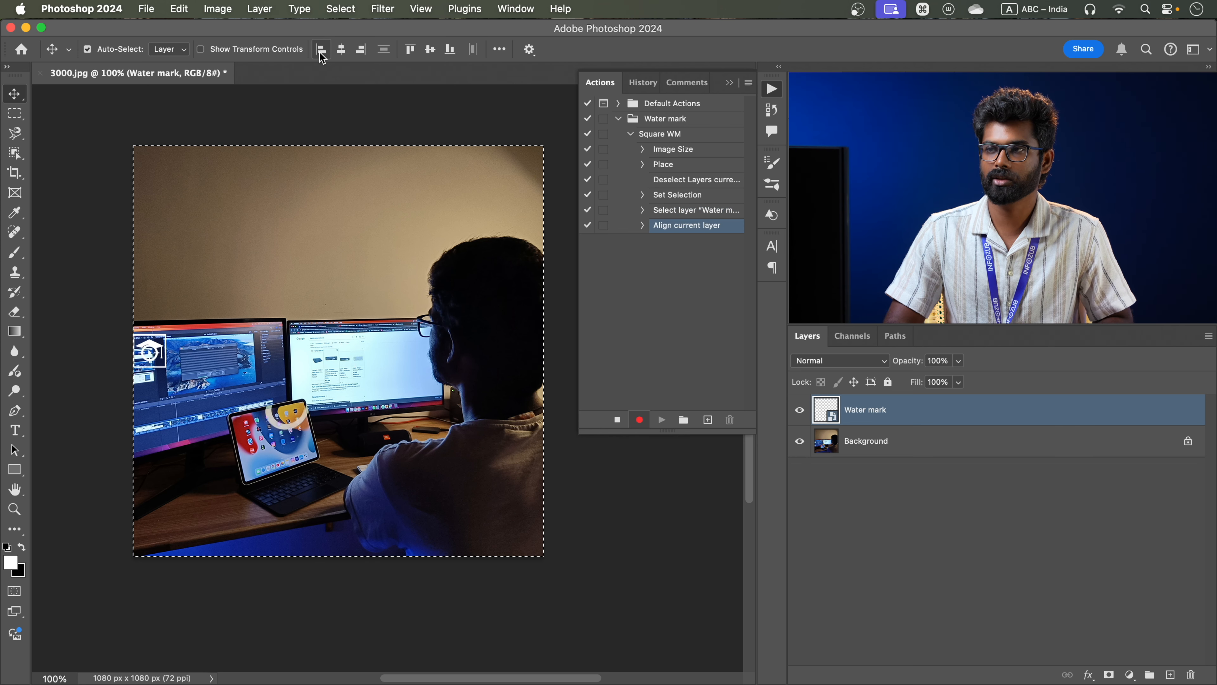
click(450, 49)
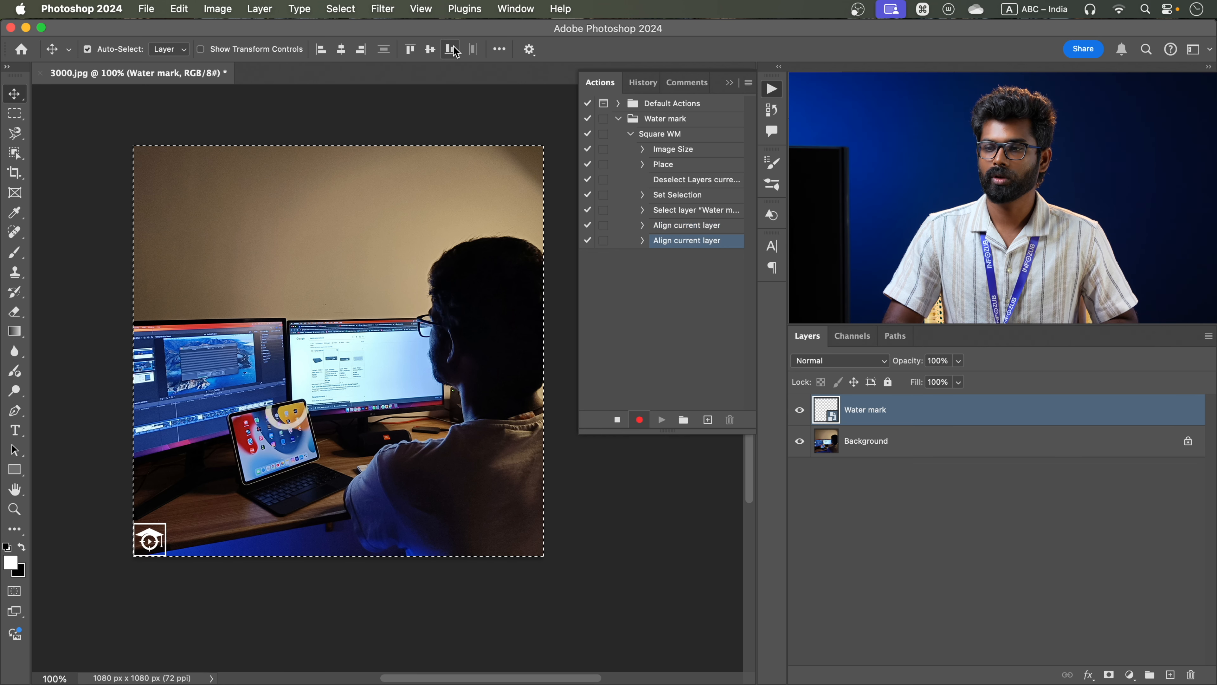
click(337, 10)
click(355, 43)
Nudge the watermark 30 px up and 30 px right, away from the image's bottom-left corner.
scroll(226, 446, up, 5)
drag(262, 538, 359, 290)
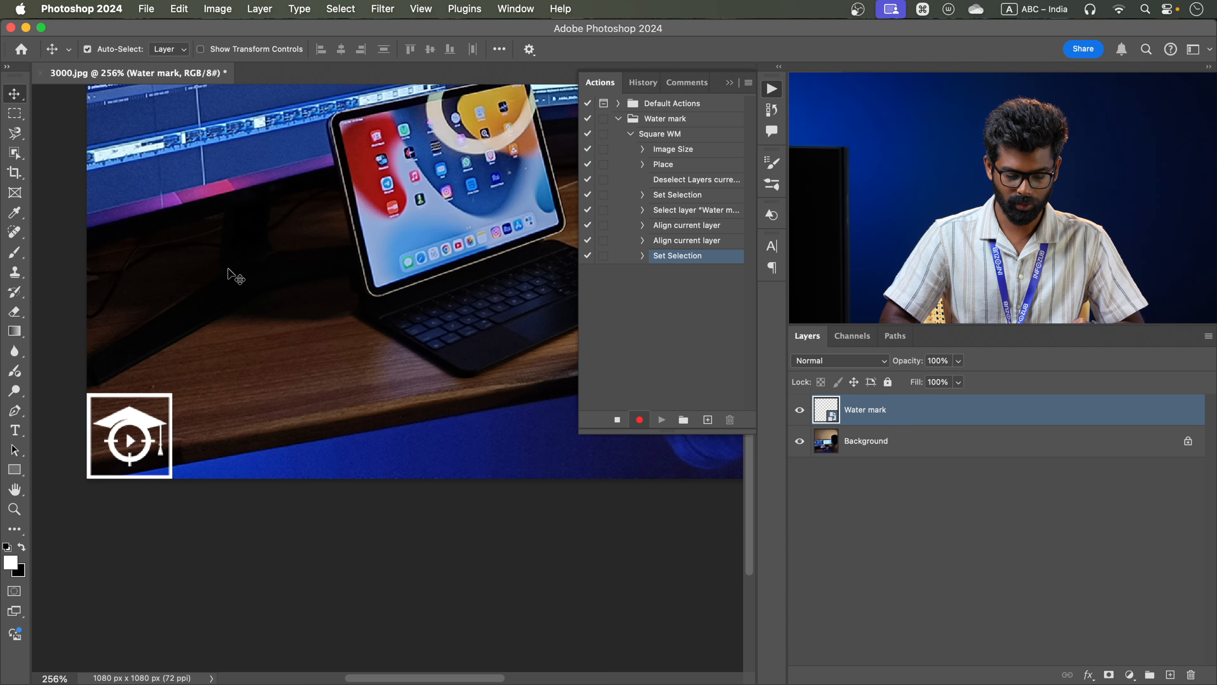
key(shift)
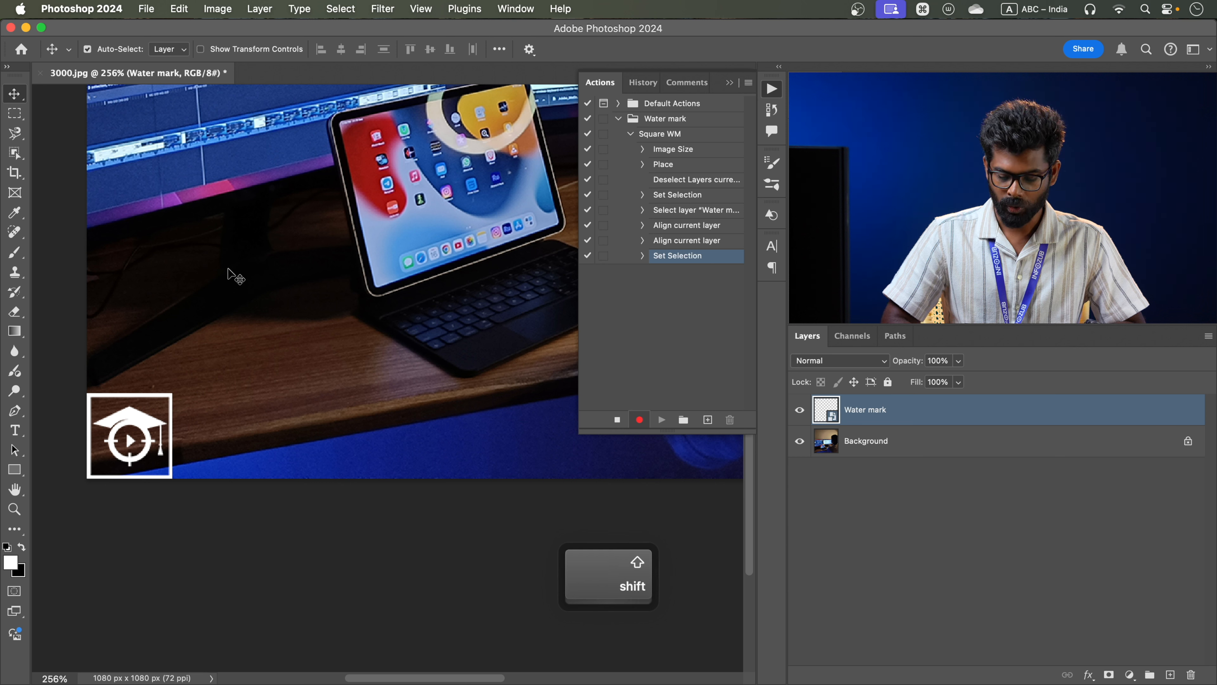
key(shift+Up)
key(shift+Up)
key(shift+Up)
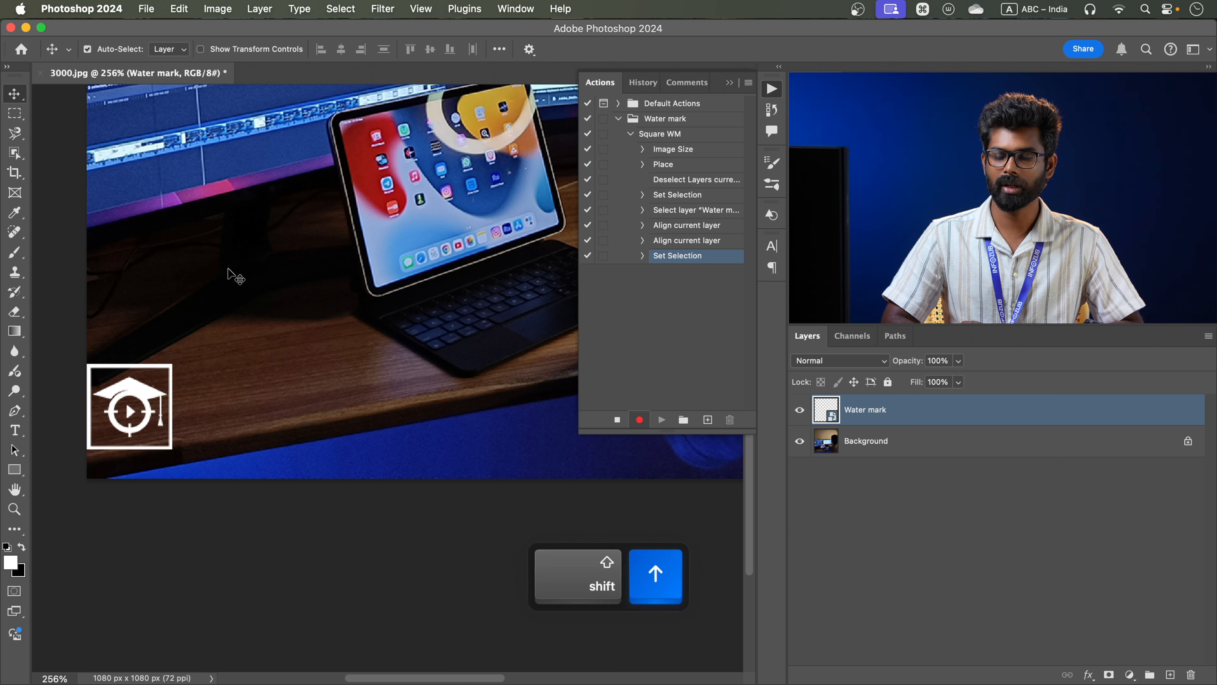
key(shift+Right)
key(shift+Right)
key(shift+Right)
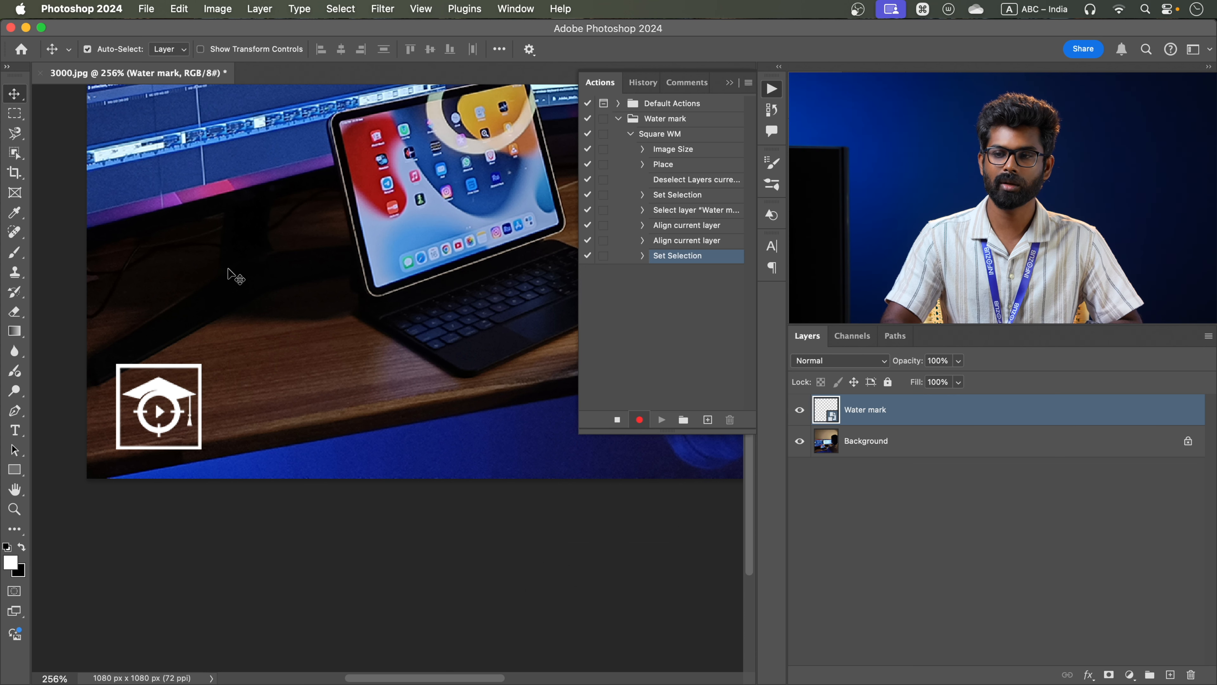
Set the Water mark layer's opacity to 50% and stop recording the action.
scroll(194, 391, down, 2)
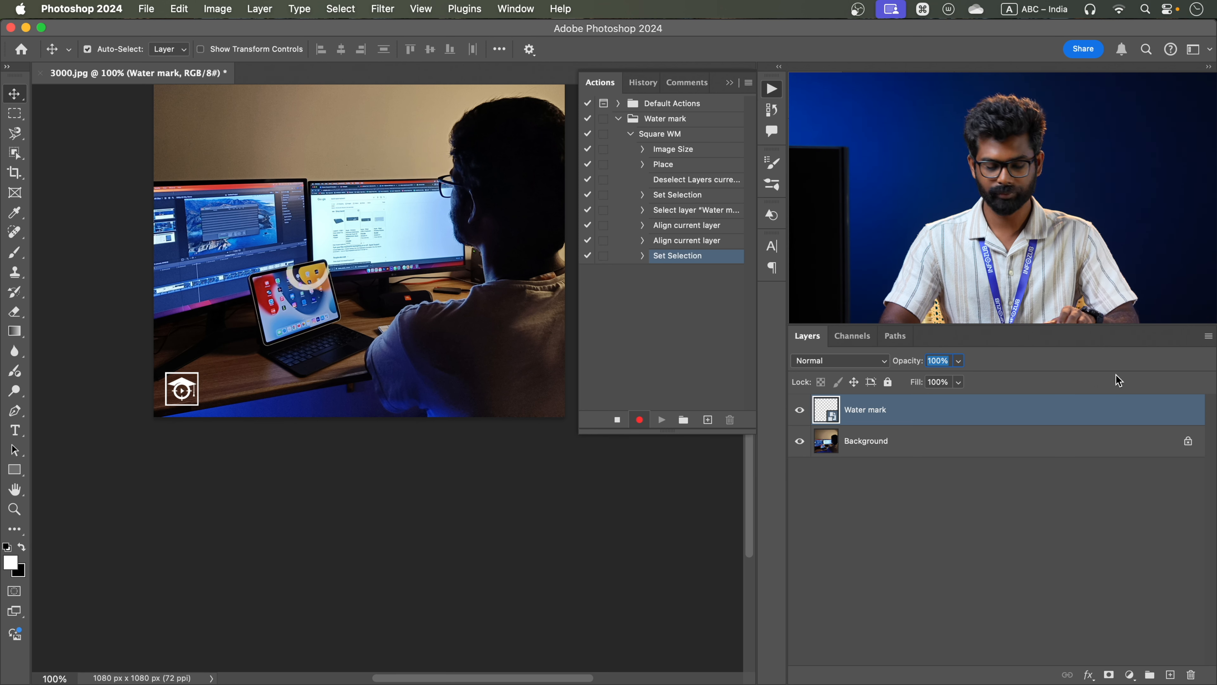
text(50)
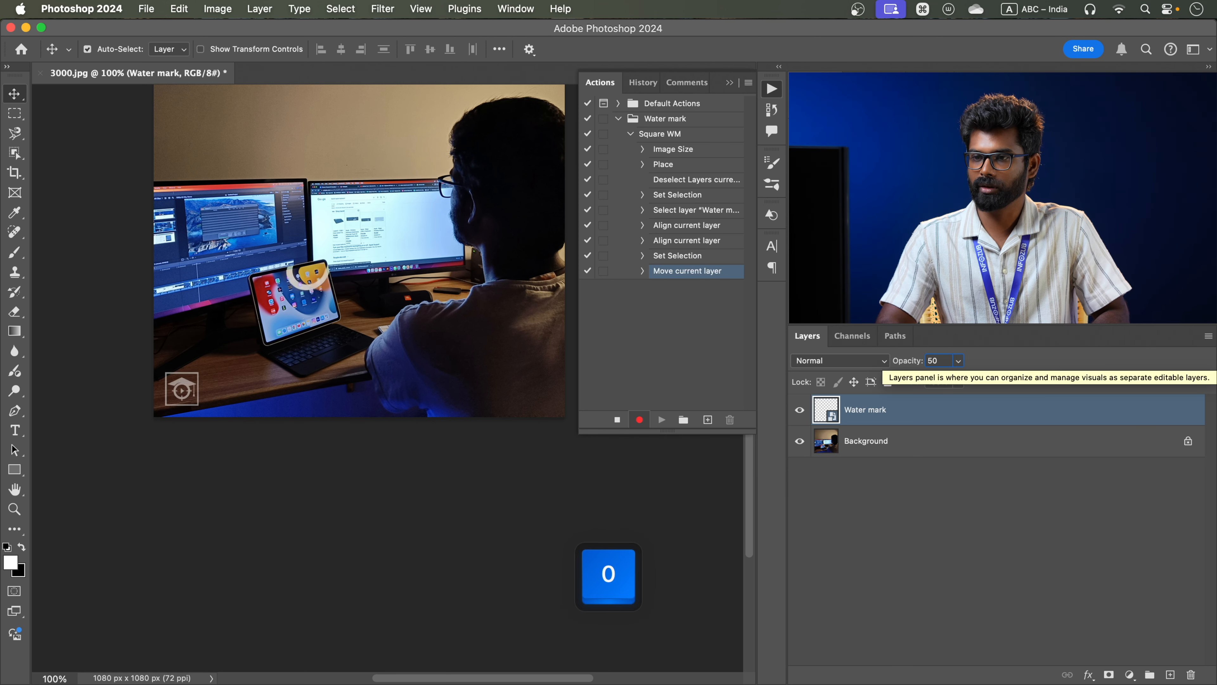
key(space)
drag(450, 270, 393, 367)
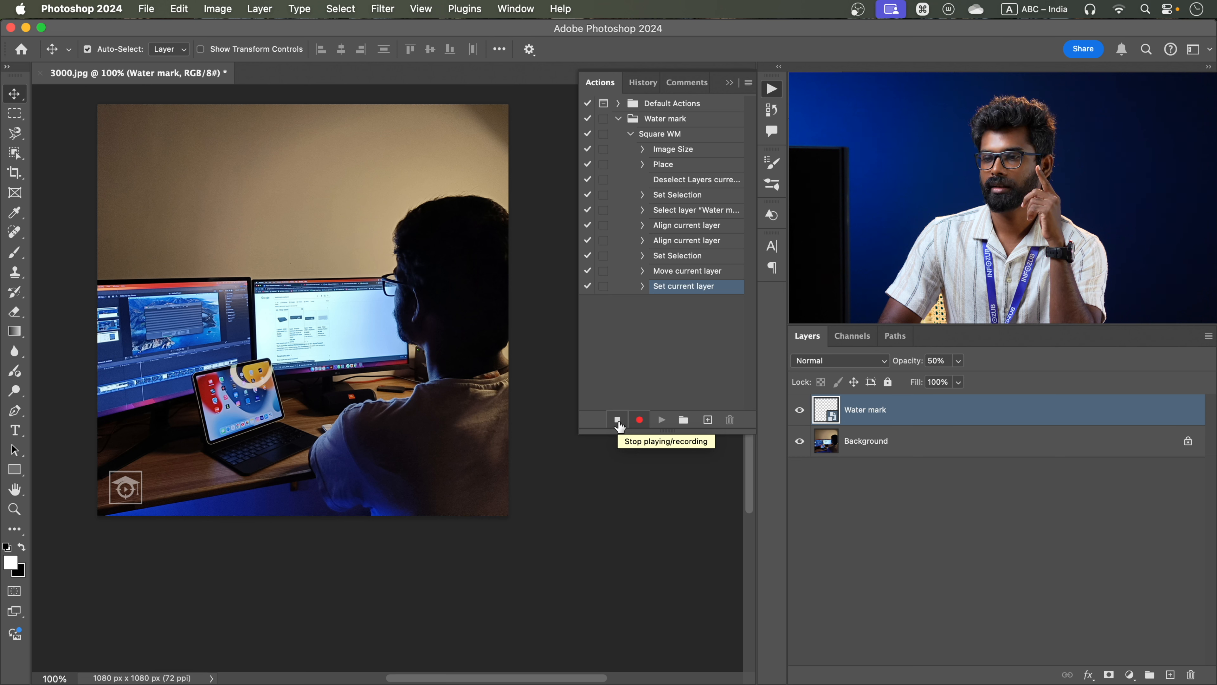
click(618, 420)
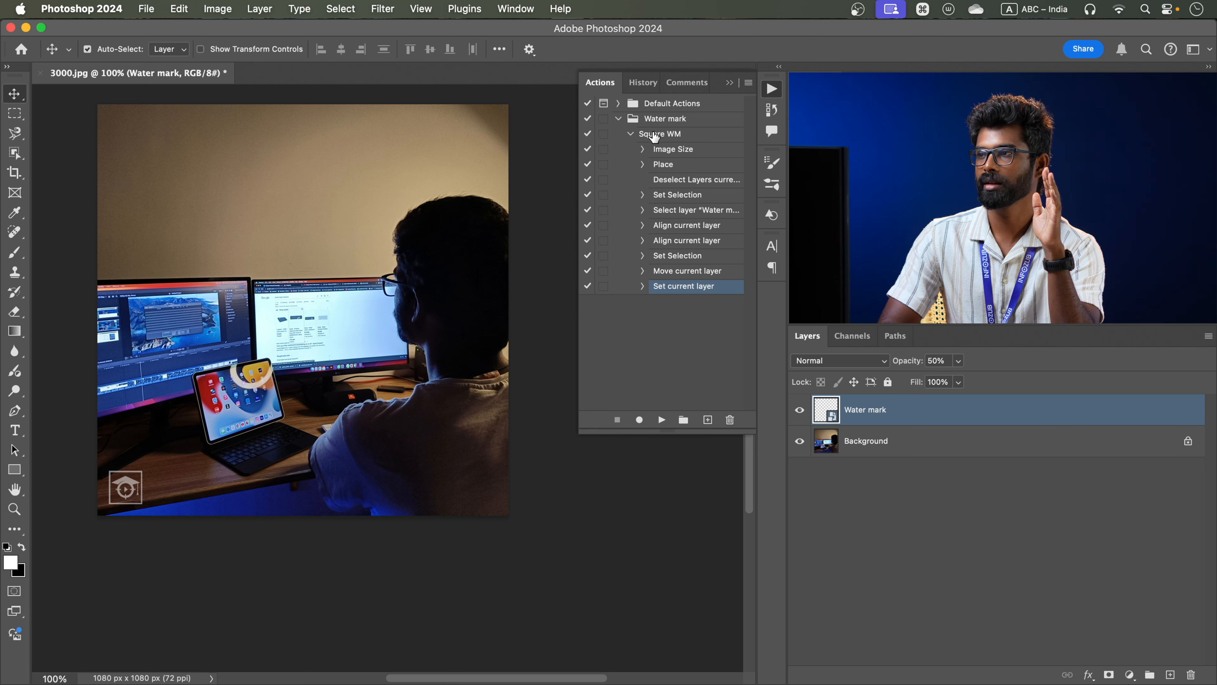
Collapse the Square WM action and revert the document to the original 3000.jpg snapshot in its history.
click(656, 135)
click(631, 135)
click(642, 82)
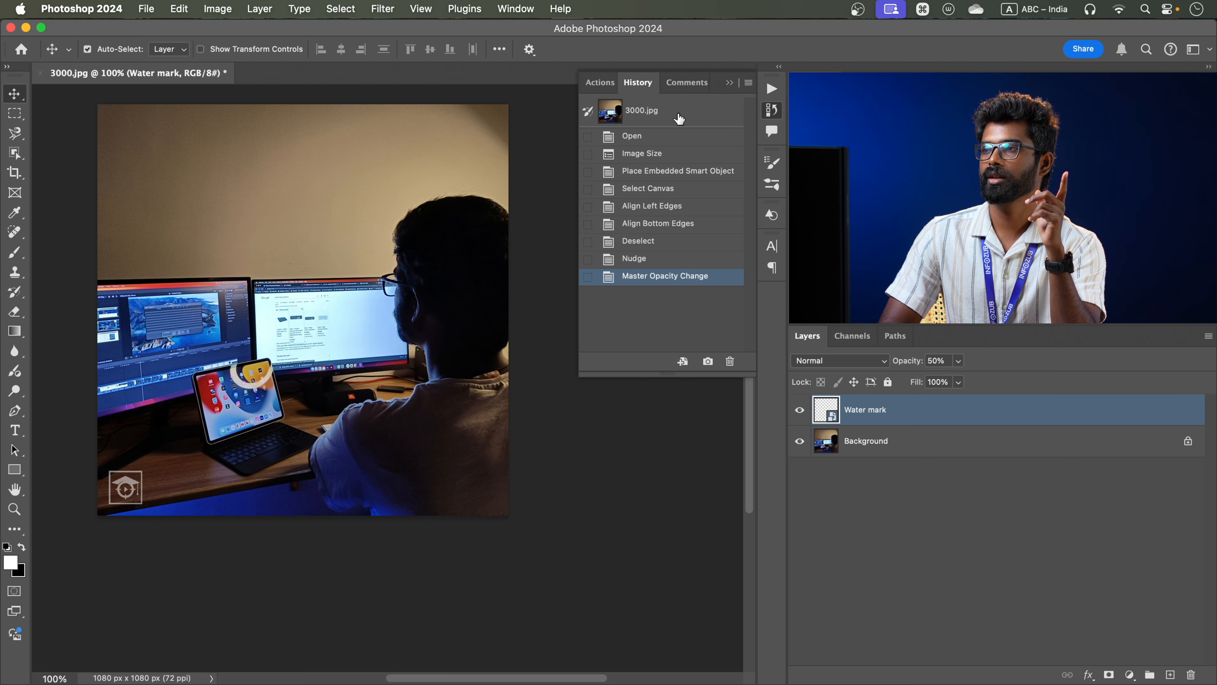
click(680, 118)
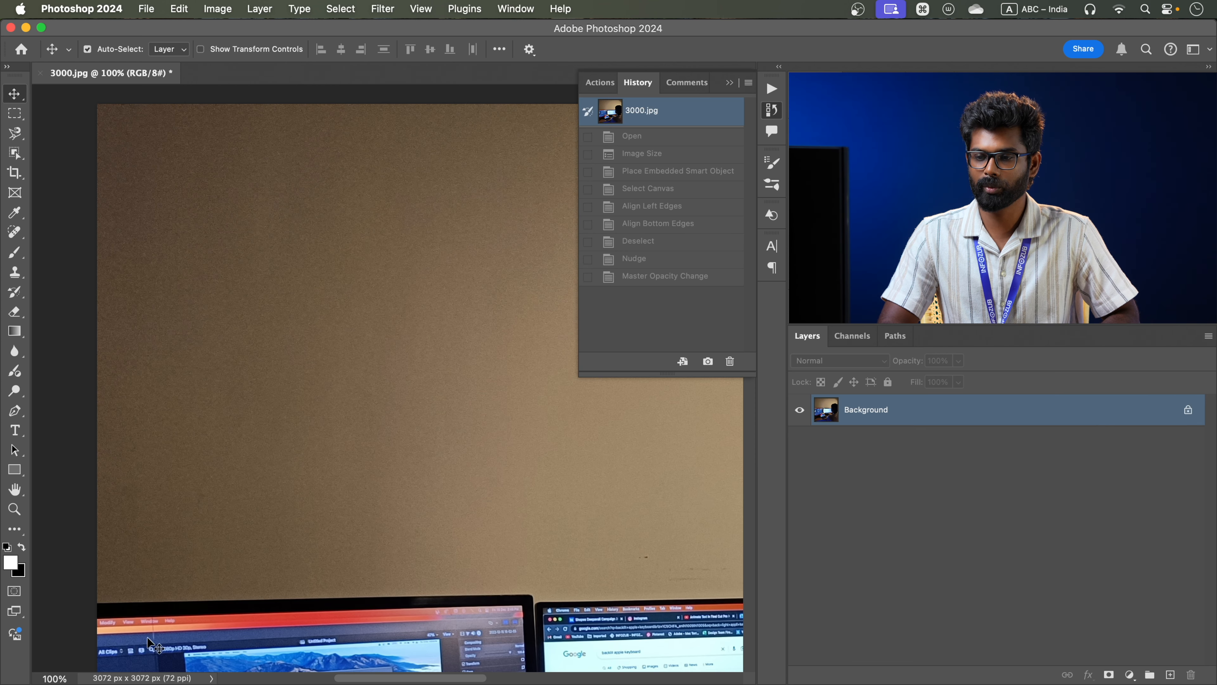
scroll(382, 427, down, 3)
drag(362, 402, 284, 317)
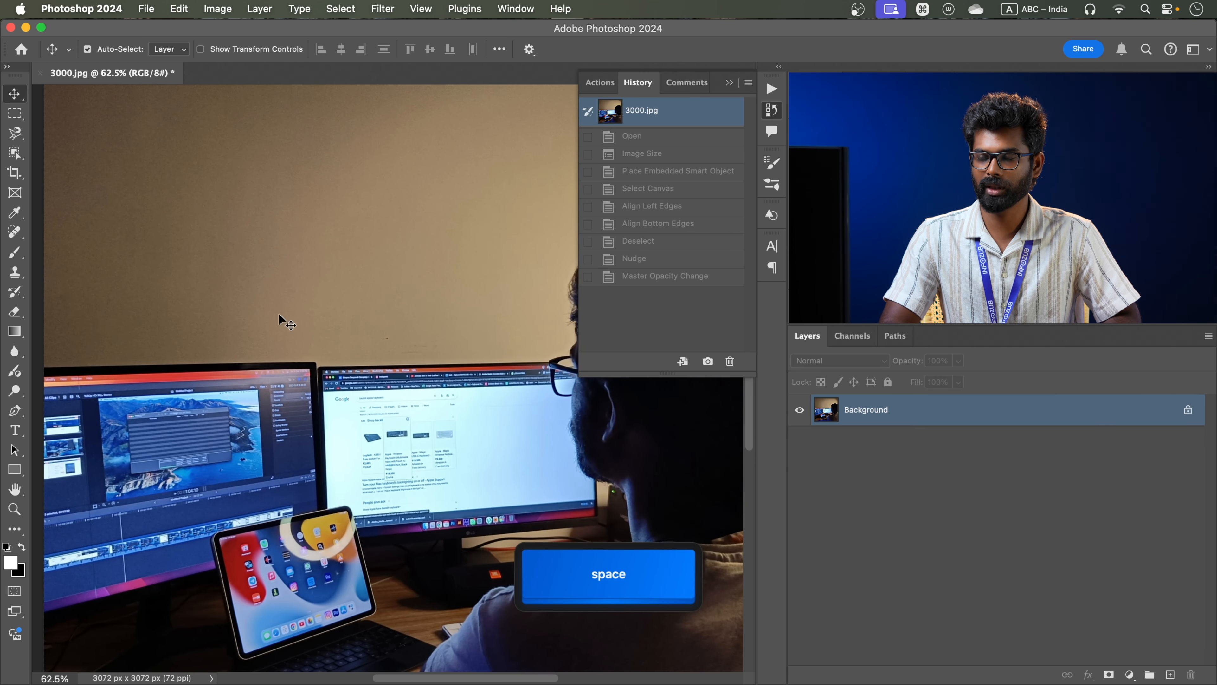
scroll(285, 317, down, 3)
drag(357, 394, 344, 377)
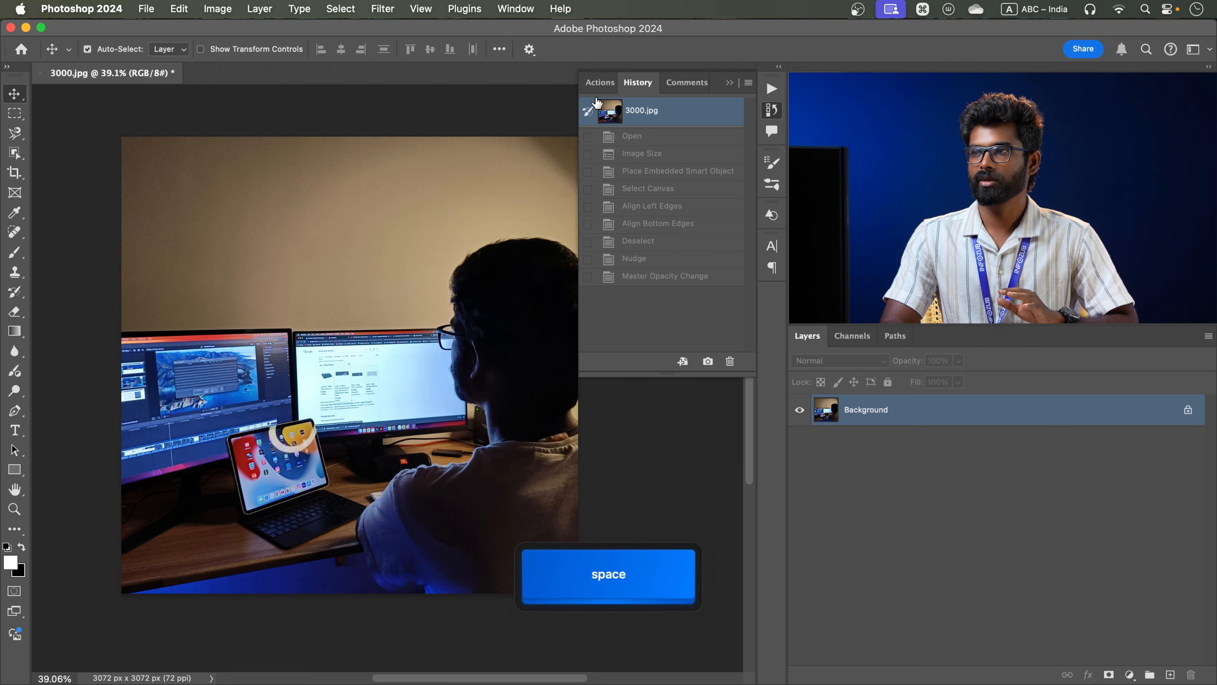
Run the Square WM action on 3000.jpg and examine the placed watermark up close.
click(600, 84)
click(680, 120)
click(681, 136)
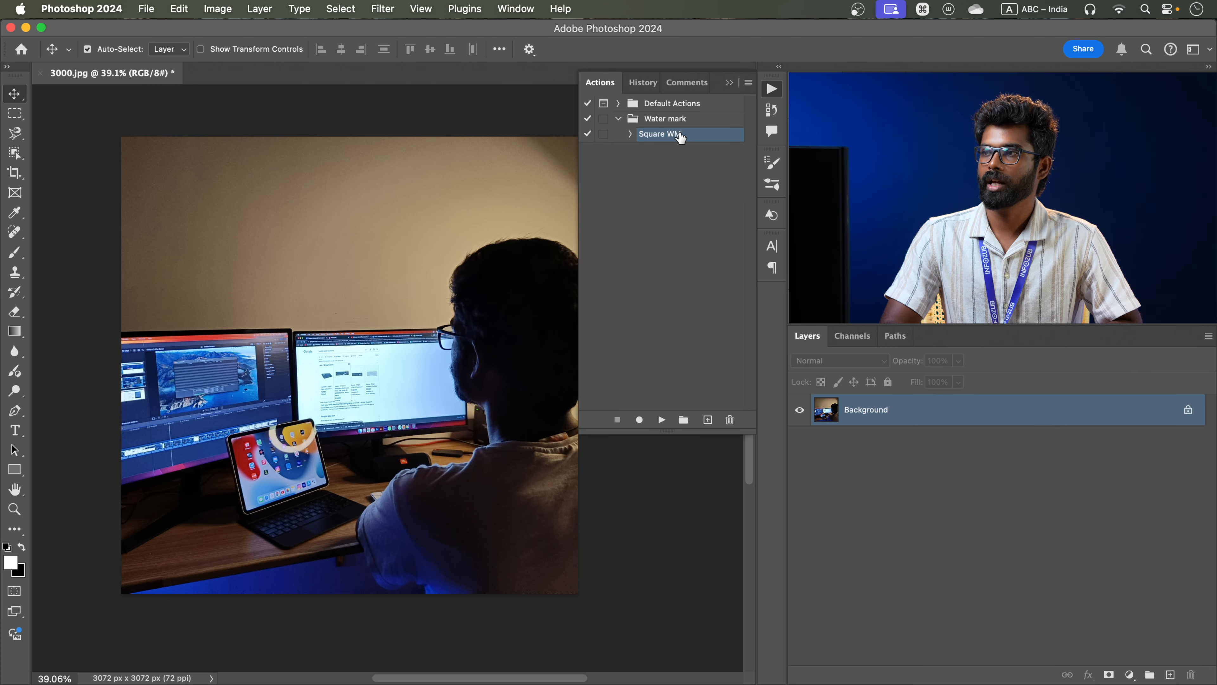
click(661, 420)
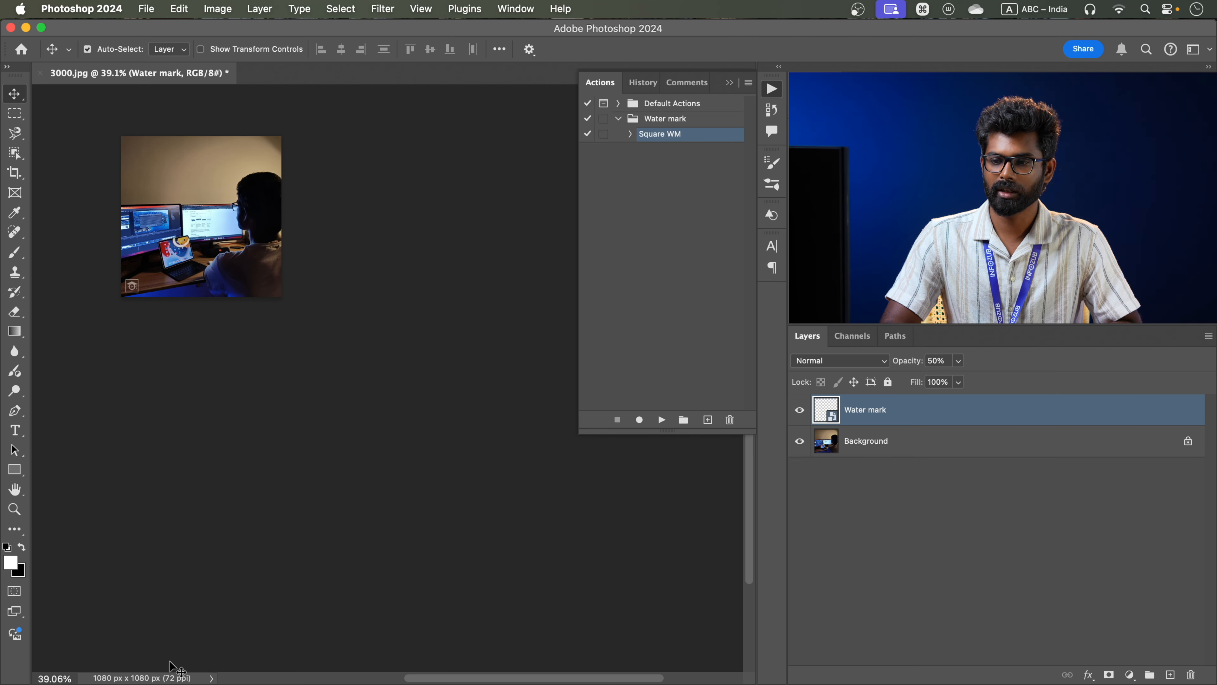
scroll(226, 245, up, 2)
drag(100, 343, 220, 460)
scroll(220, 459, up, 2)
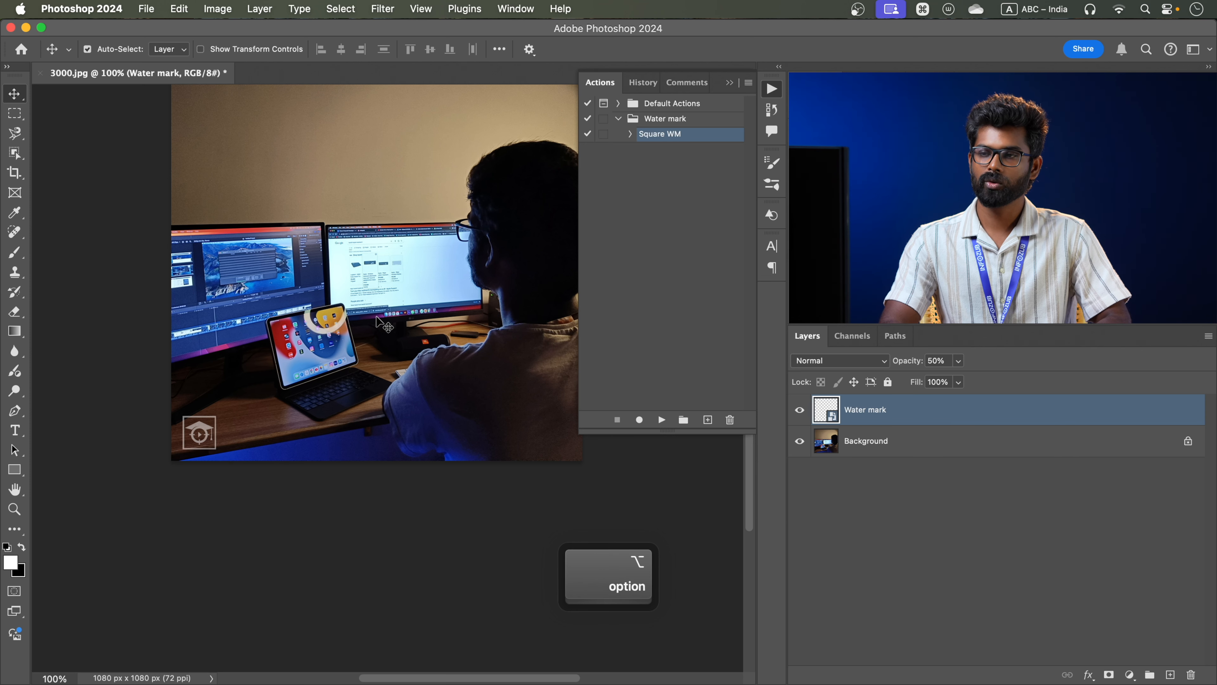
Switch to Finder, open 1015.jpg from the Images folder in Photoshop, and check its image size.
click(415, 667)
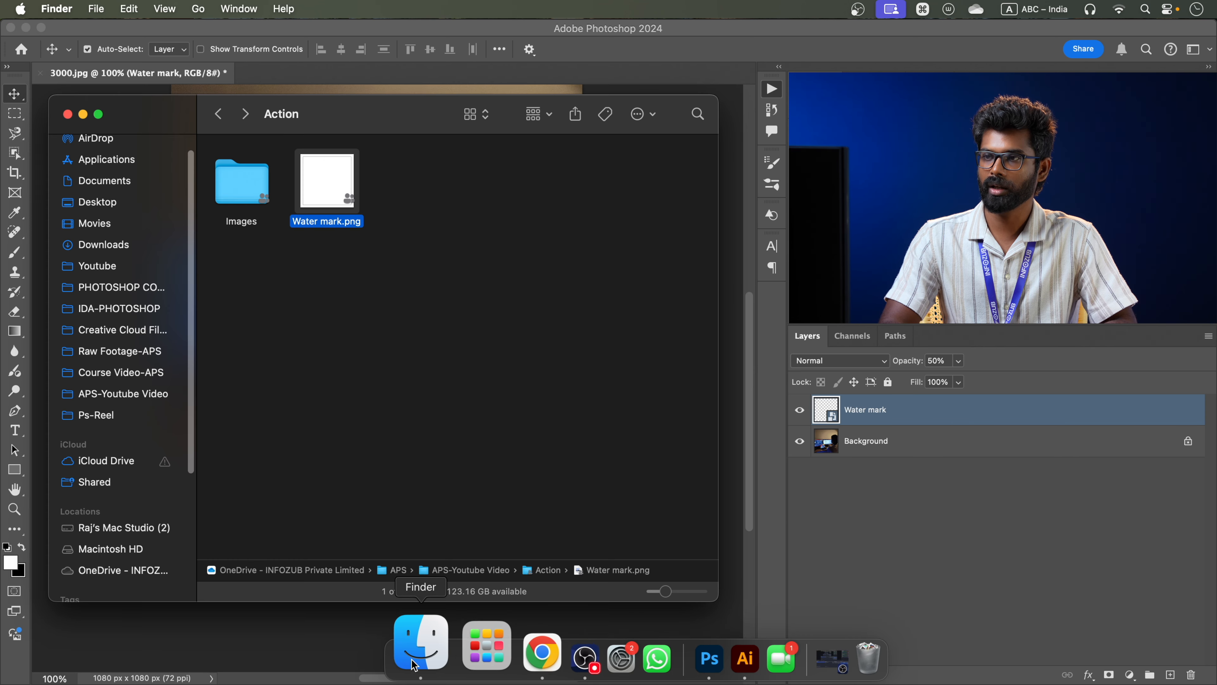
double_click(242, 182)
click(254, 187)
drag(253, 183, 364, 73)
key(alt+super+i)
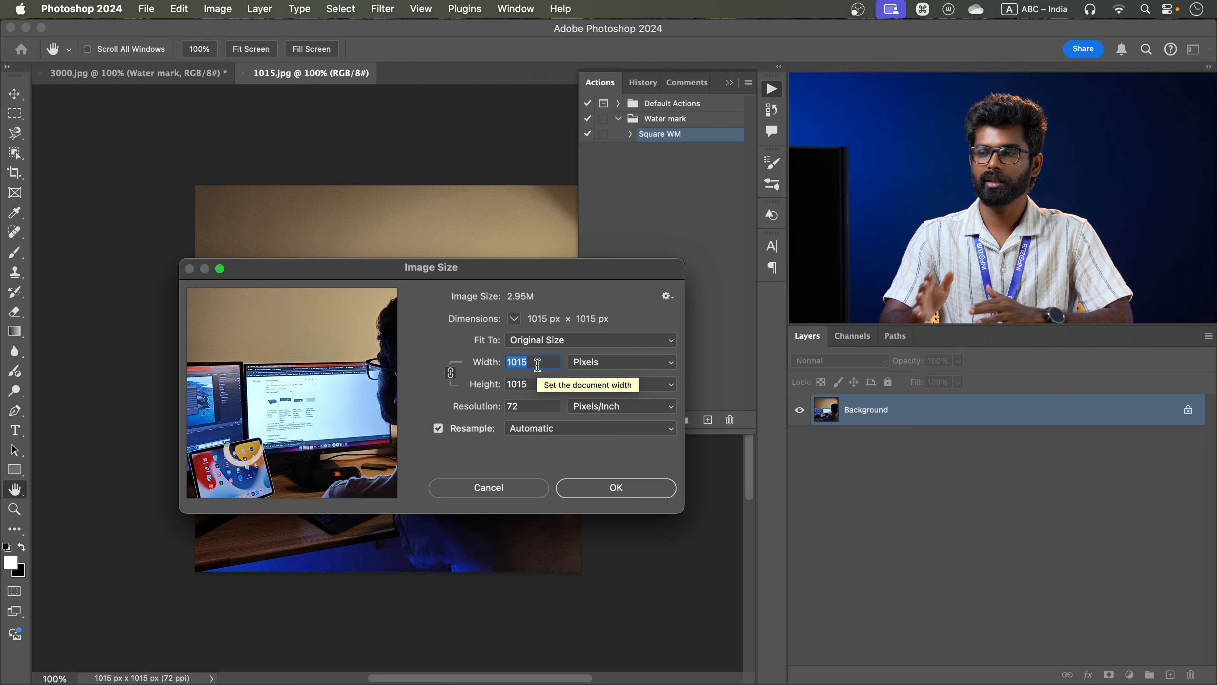
click(617, 488)
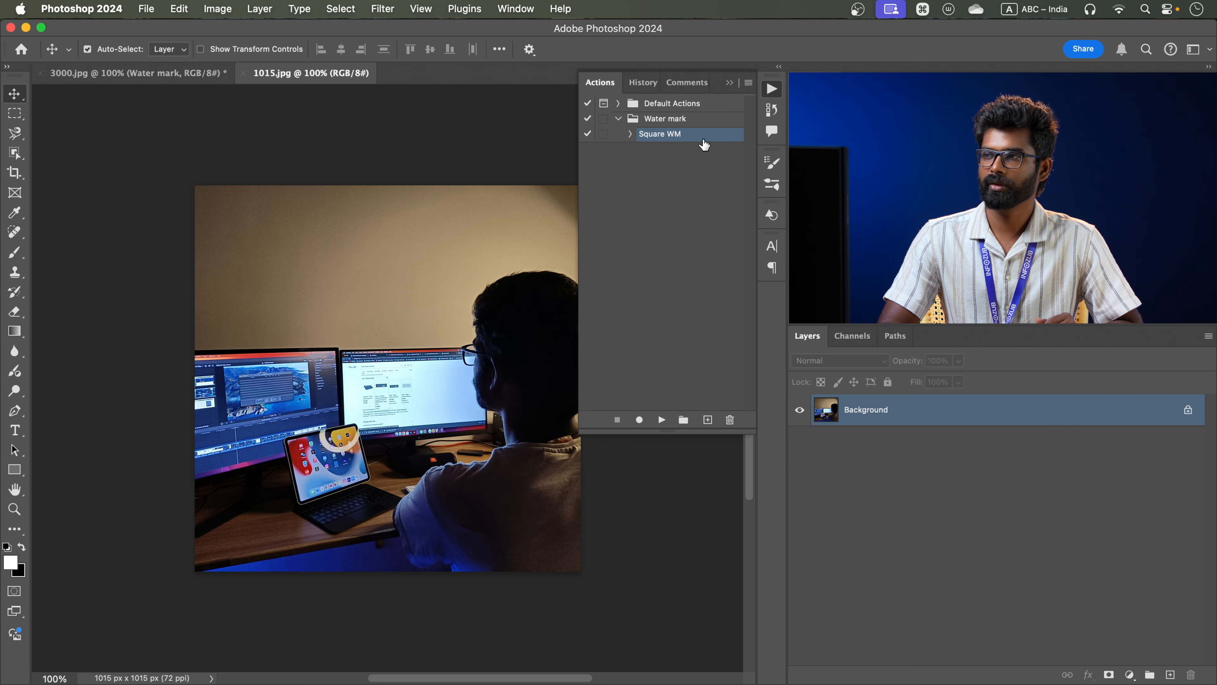
Run the Square WM action on 1015.jpg and check the resulting image size.
click(666, 415)
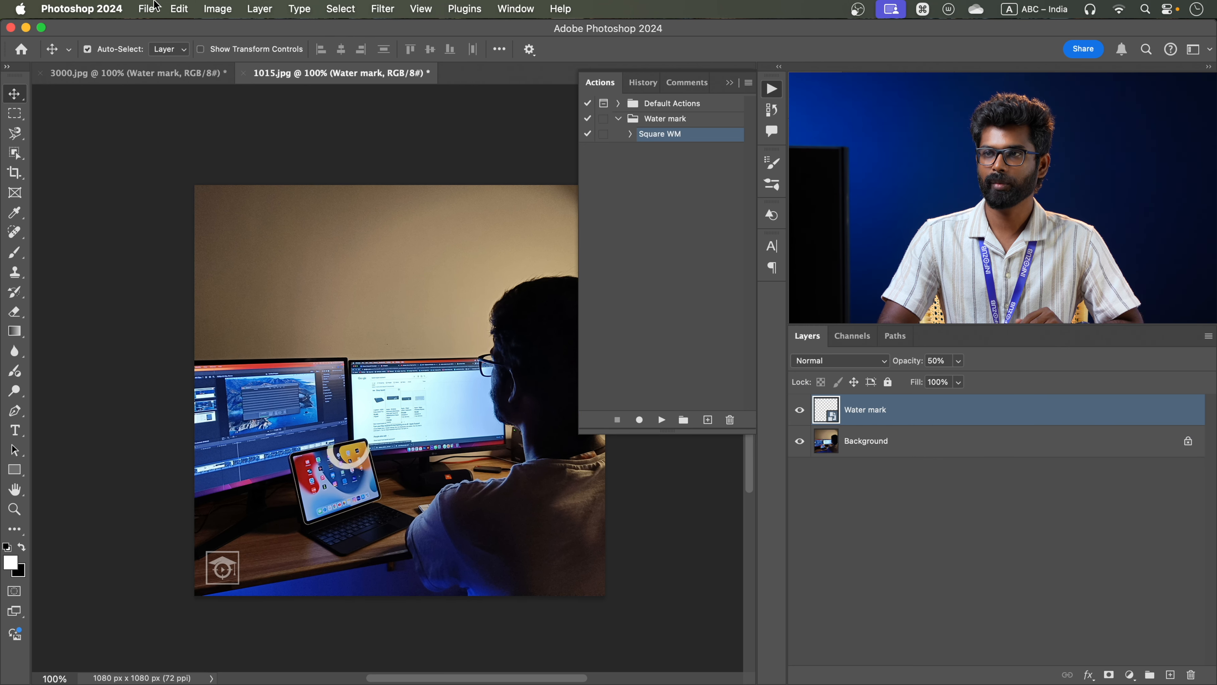
click(224, 9)
click(284, 124)
click(530, 487)
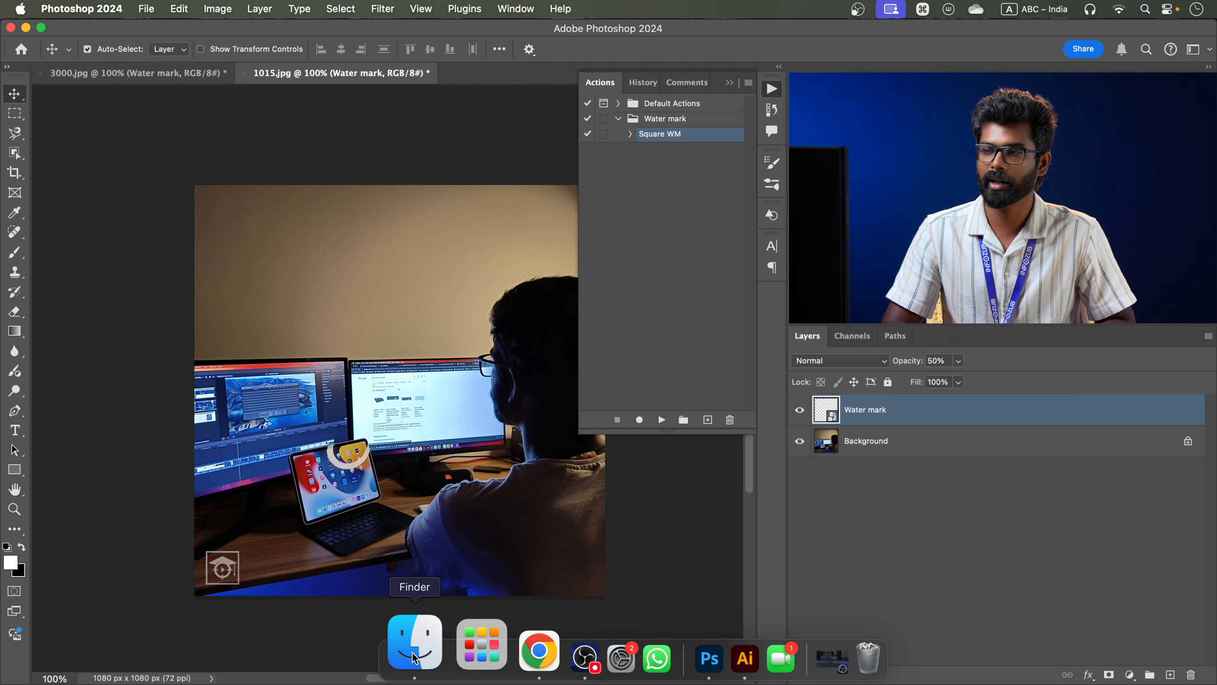
Switch to Finder and open Landscape.jpg from the Images folder in Photoshop.
click(413, 641)
click(504, 194)
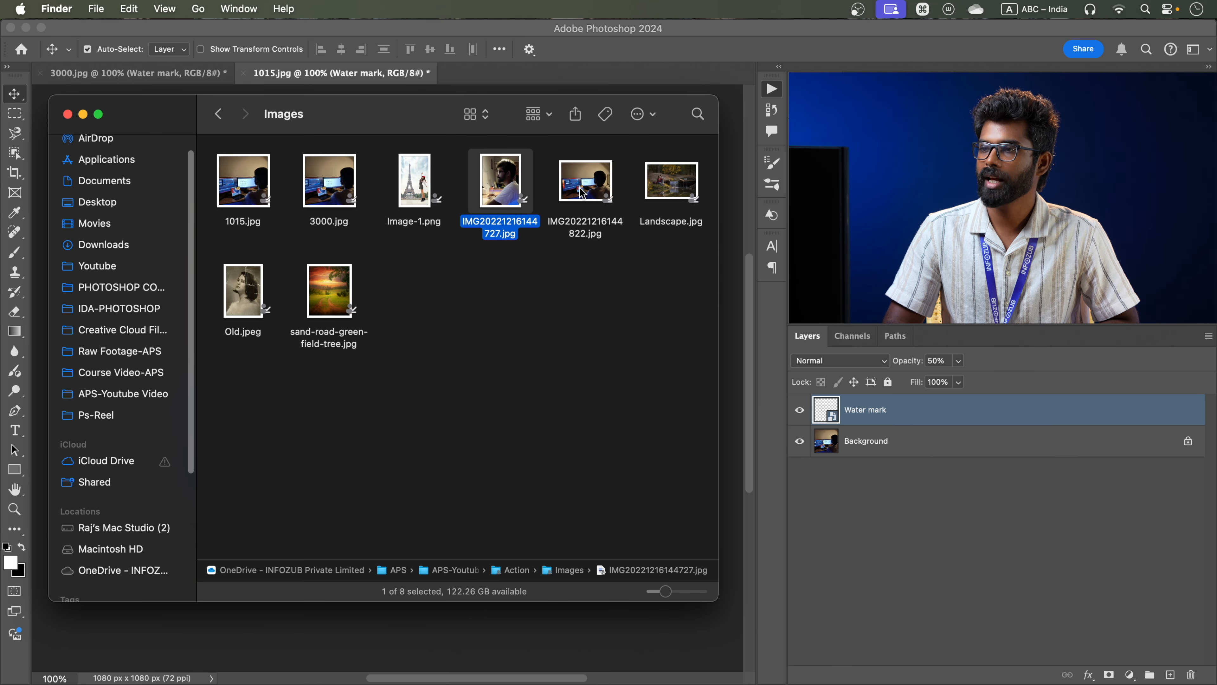
click(685, 190)
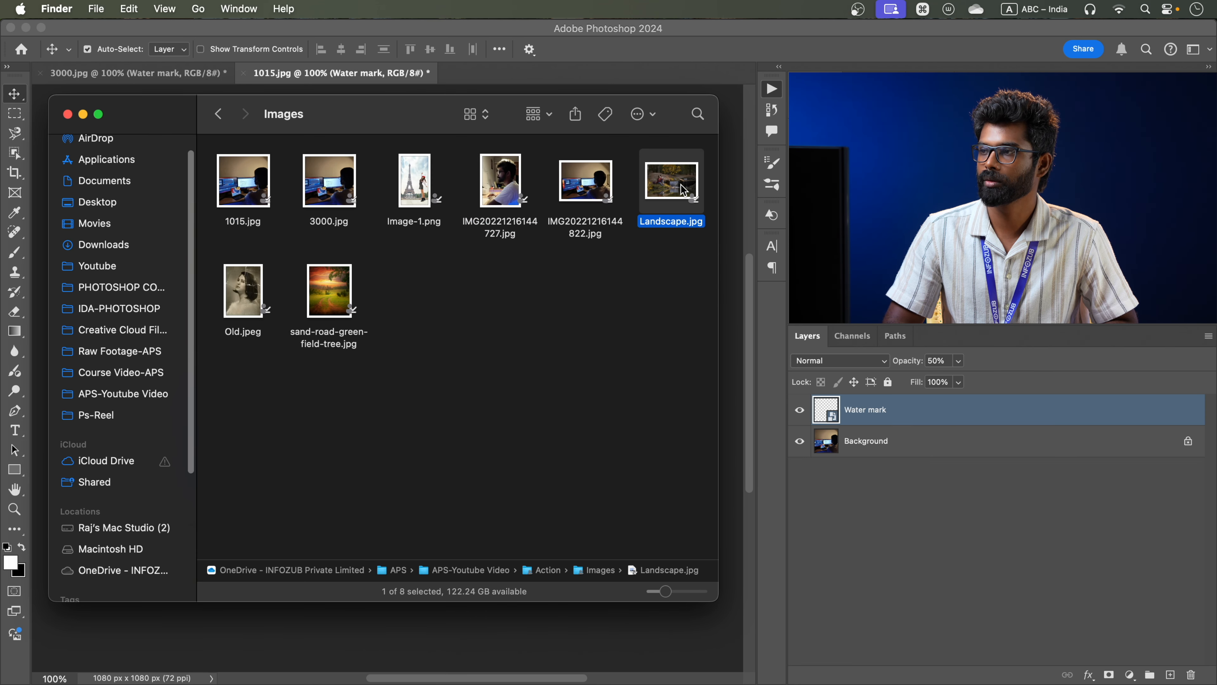
right_click(683, 186)
mouse_move(712, 209)
click(930, 259)
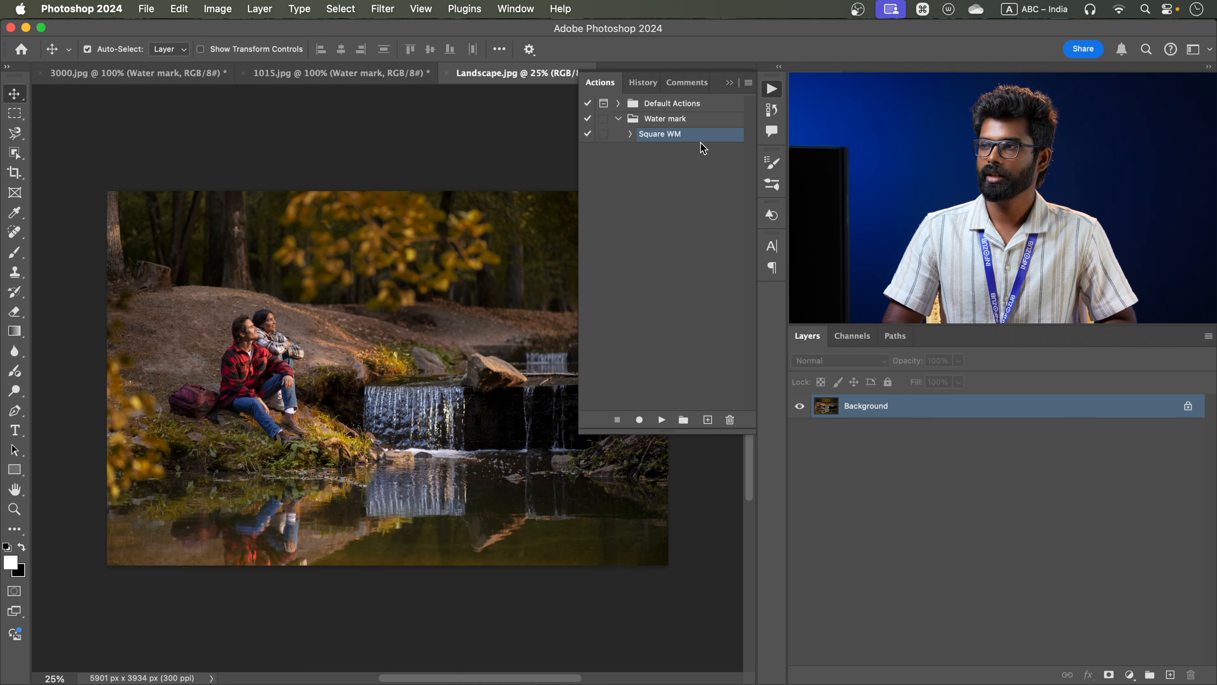
Run the Square WM action on Landscape.jpg and compare its watermark with the one on 1015.jpg.
click(662, 422)
scroll(364, 398, up, 10)
scroll(226, 334, down, 5)
key(space)
drag(372, 256, 321, 320)
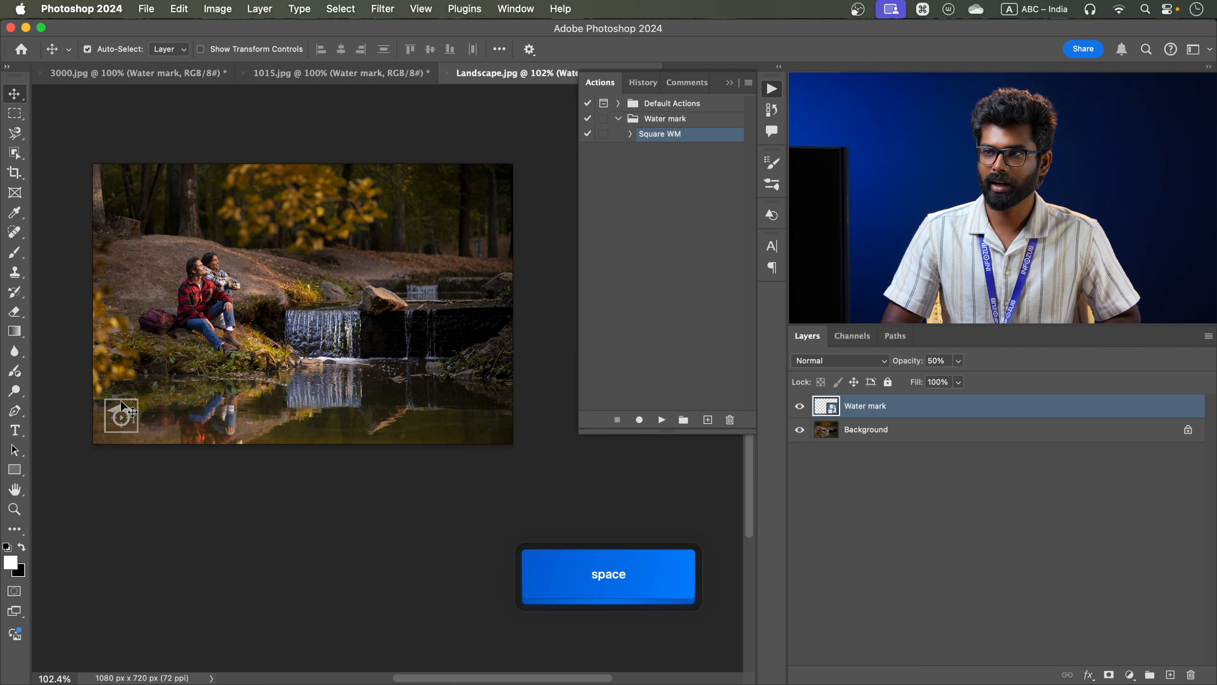
click(335, 76)
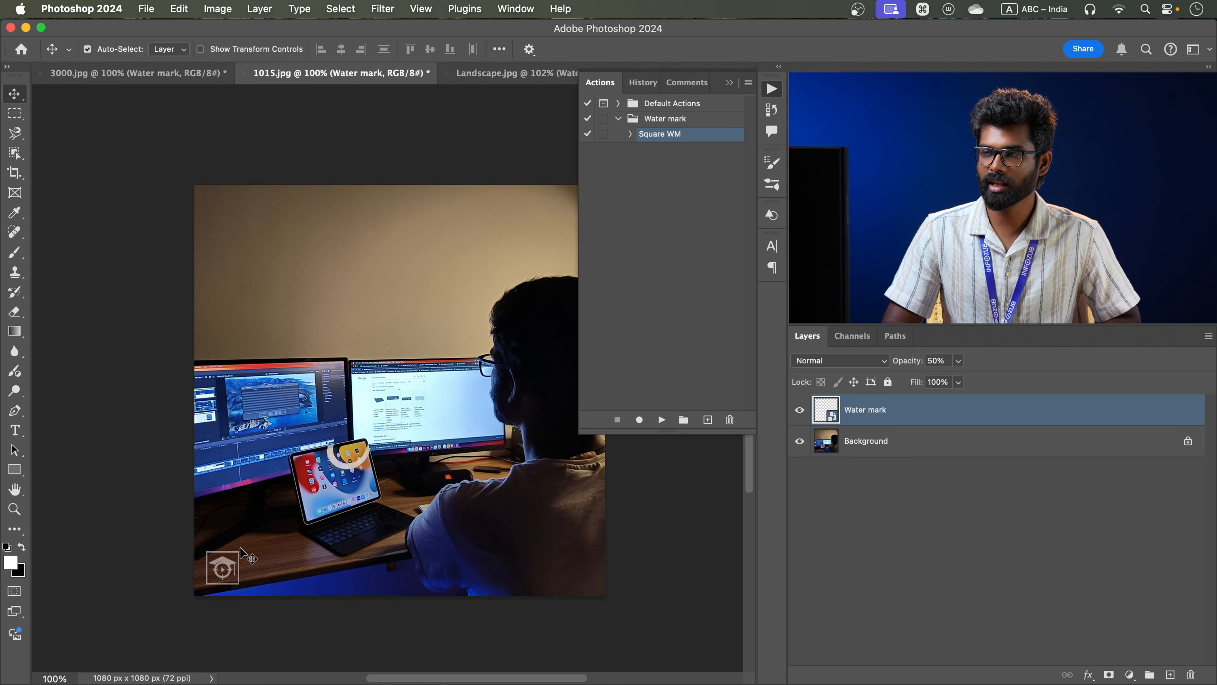
click(513, 75)
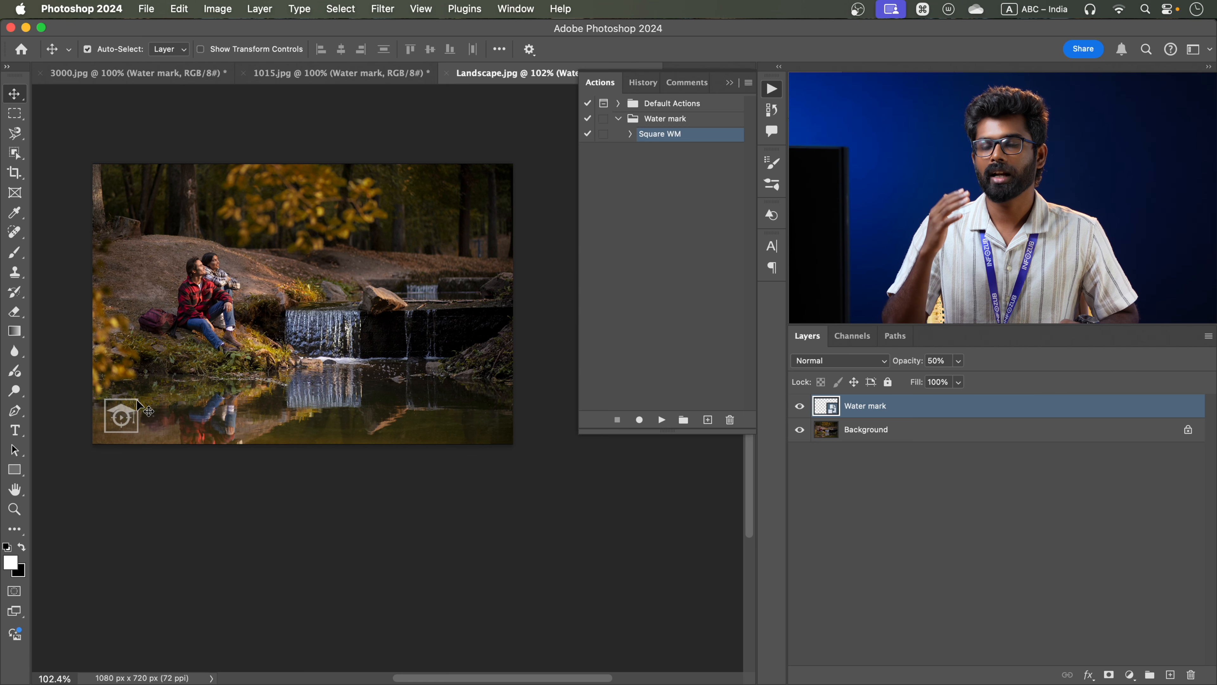
Close Landscape.jpg and 1015.jpg without saving their changes.
click(447, 73)
click(609, 283)
click(243, 73)
click(609, 284)
Switch to Finder and reopen the original Landscape.jpg from the Images folder in Photoshop.
mouse_move(463, 681)
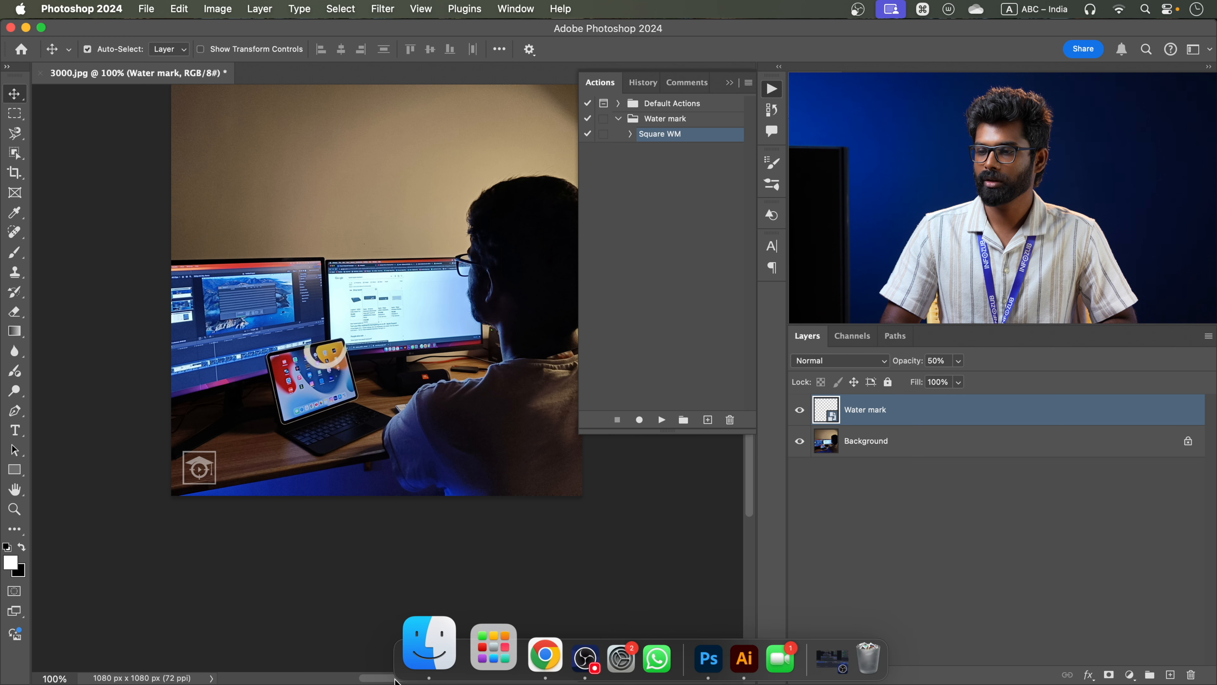
click(417, 655)
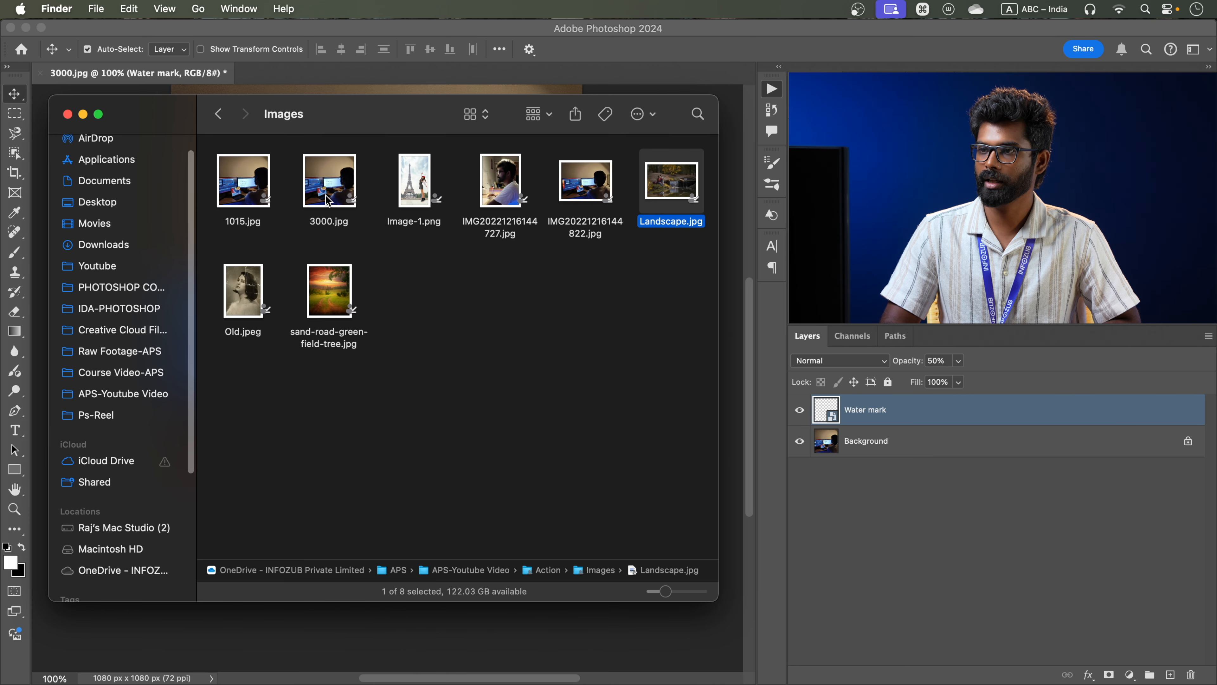
drag(403, 114, 403, 221)
right_click(678, 300)
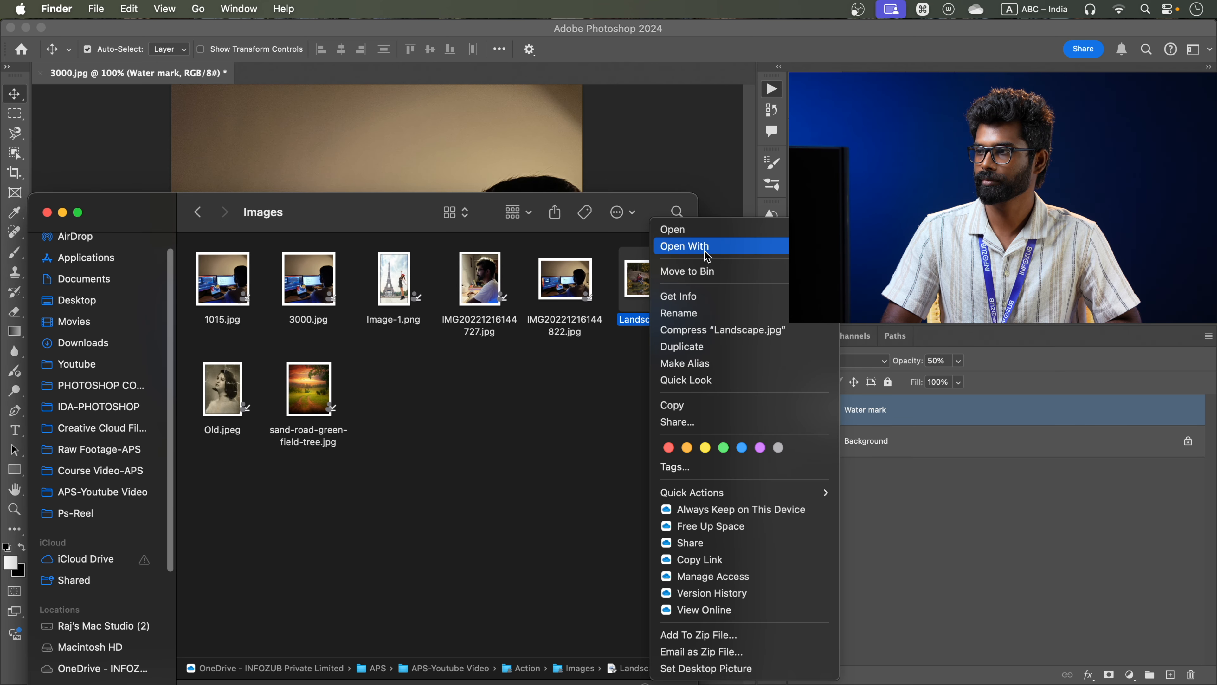
mouse_move(705, 246)
click(901, 288)
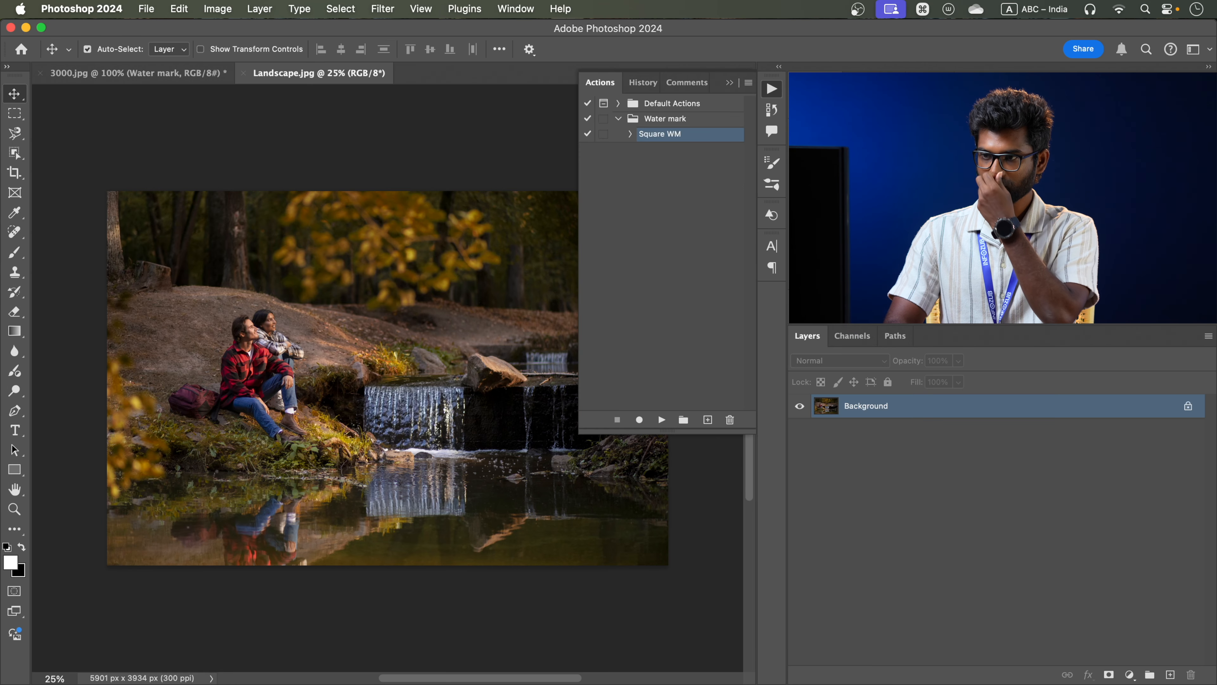
Create a new action named "Lanscape WM" in the Water mark set and start recording it.
key(space)
drag(504, 369, 455, 337)
click(665, 191)
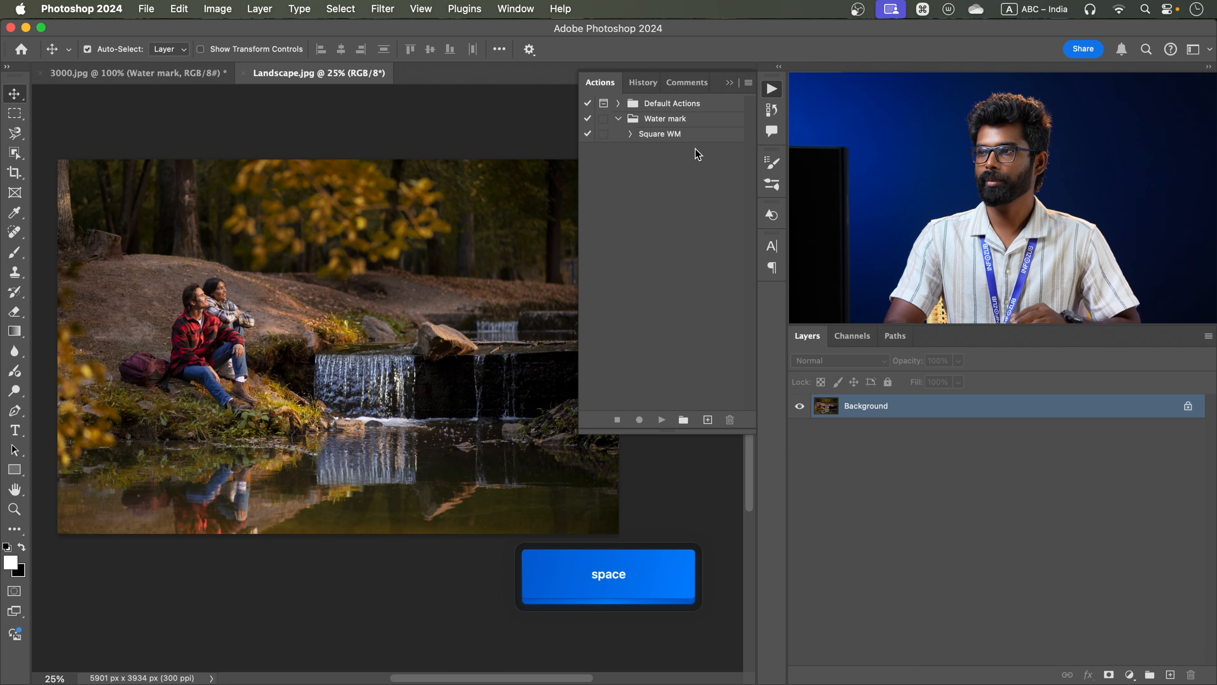
click(700, 137)
click(684, 126)
click(660, 134)
click(708, 419)
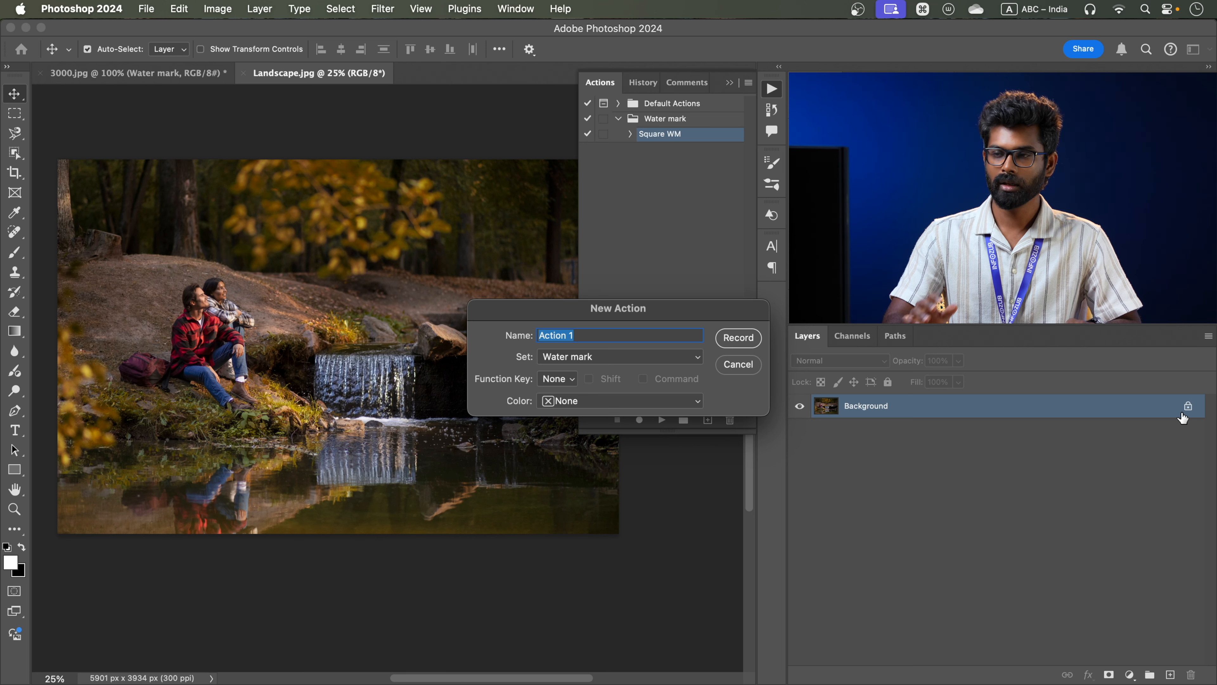
text(La)
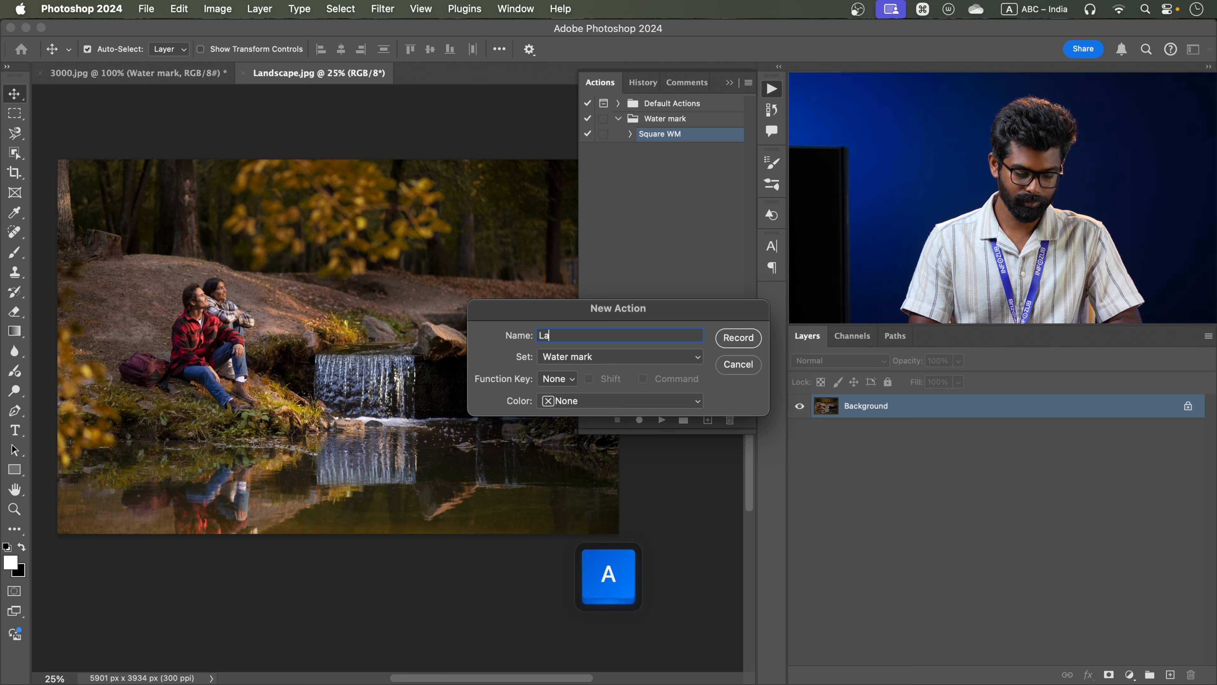
text(nscape WM)
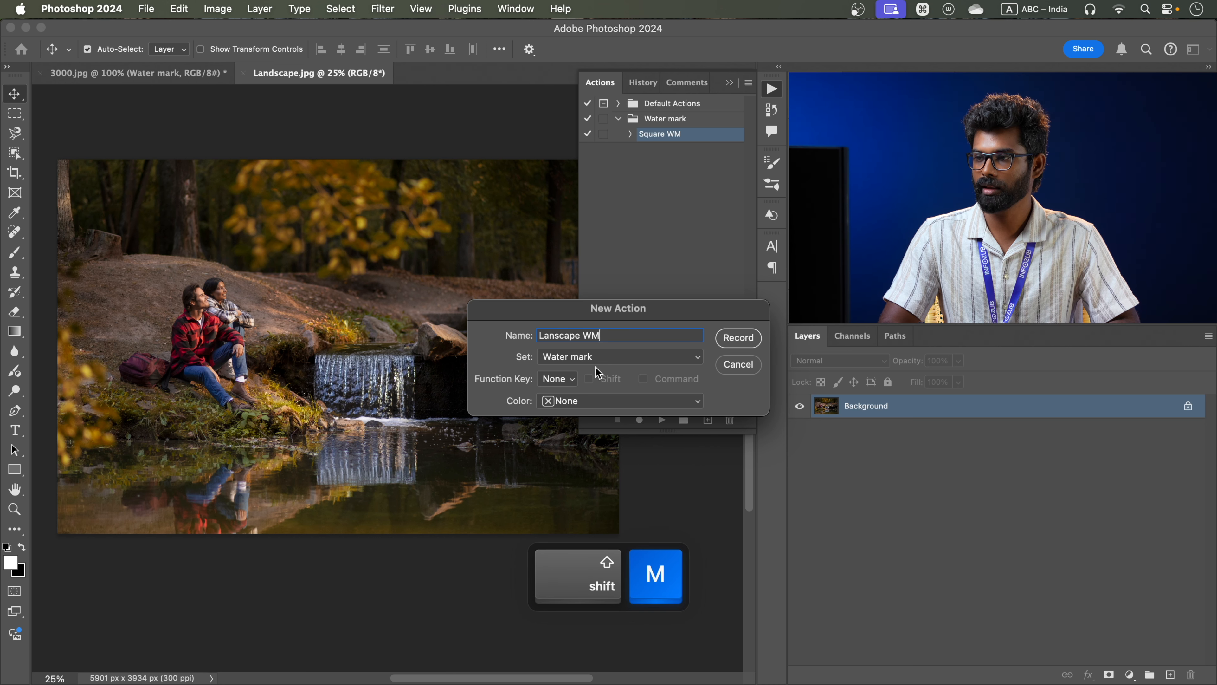
click(589, 358)
click(584, 359)
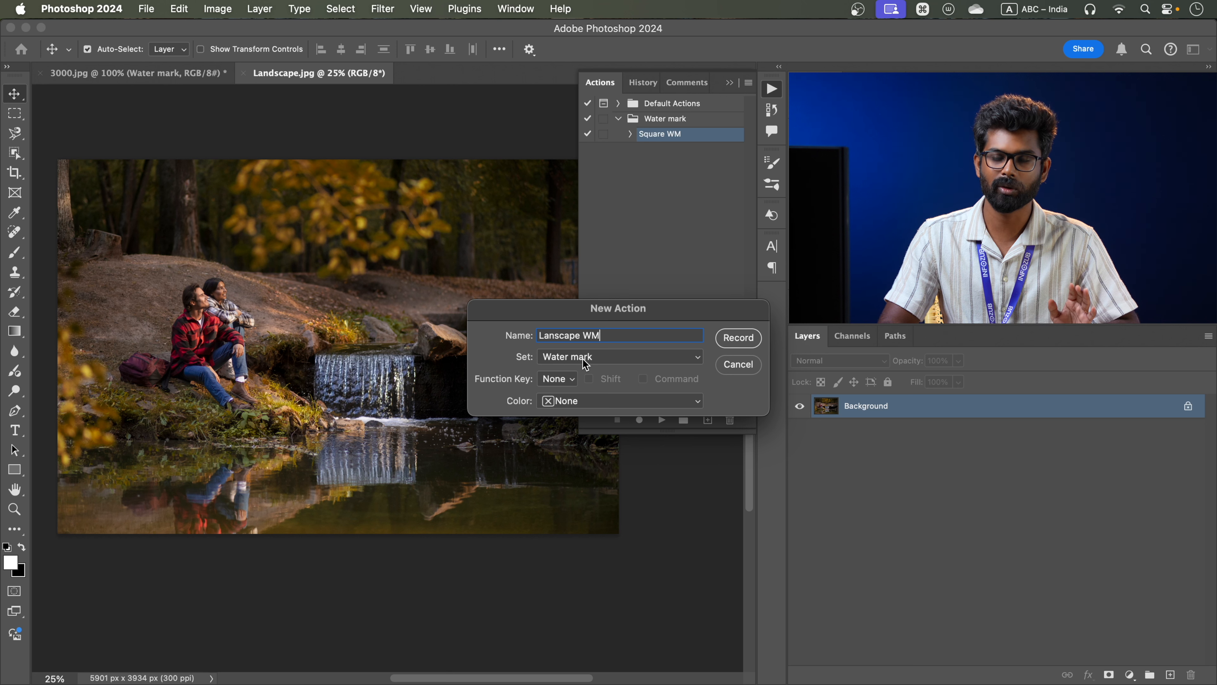
click(738, 340)
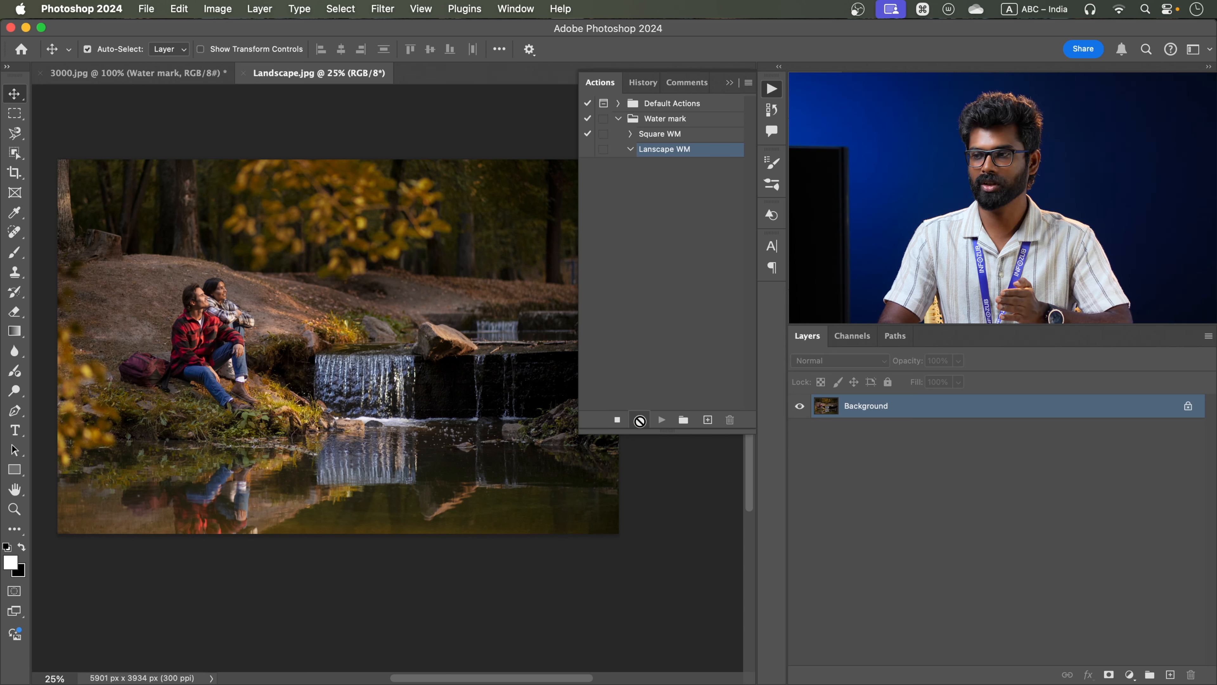
Resize Landscape.jpg to a resolution of 72 pixels/inch and a width of 1080 px, keeping its proportions.
click(227, 13)
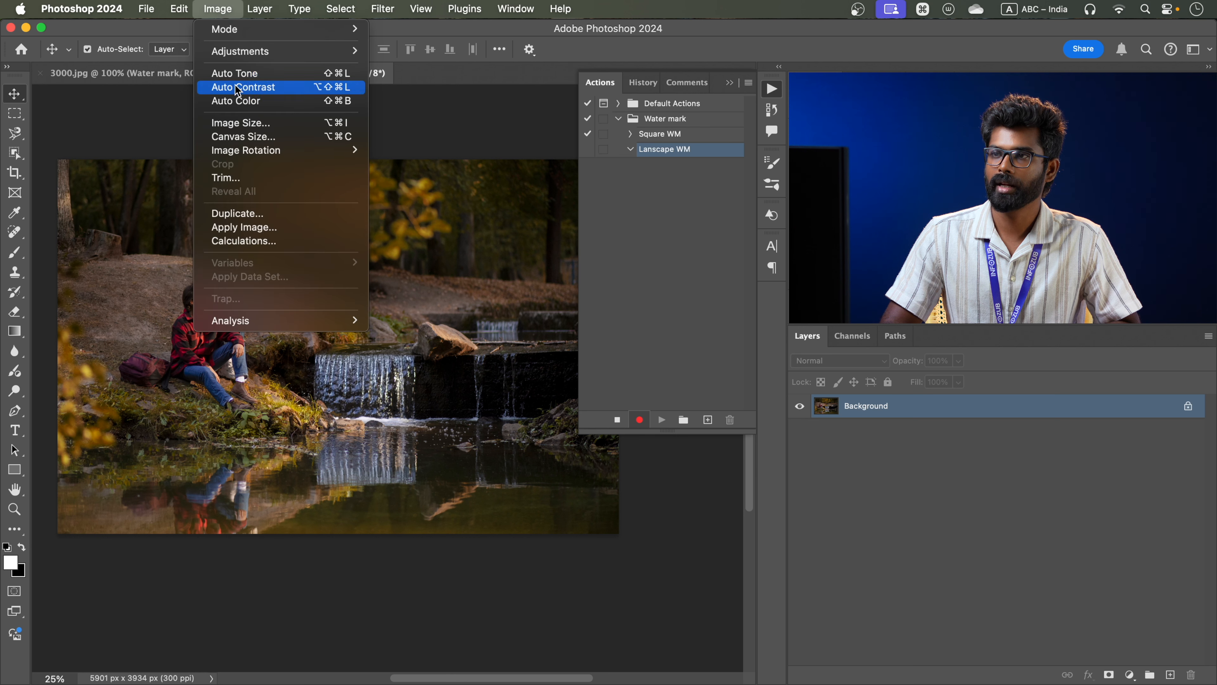
click(240, 123)
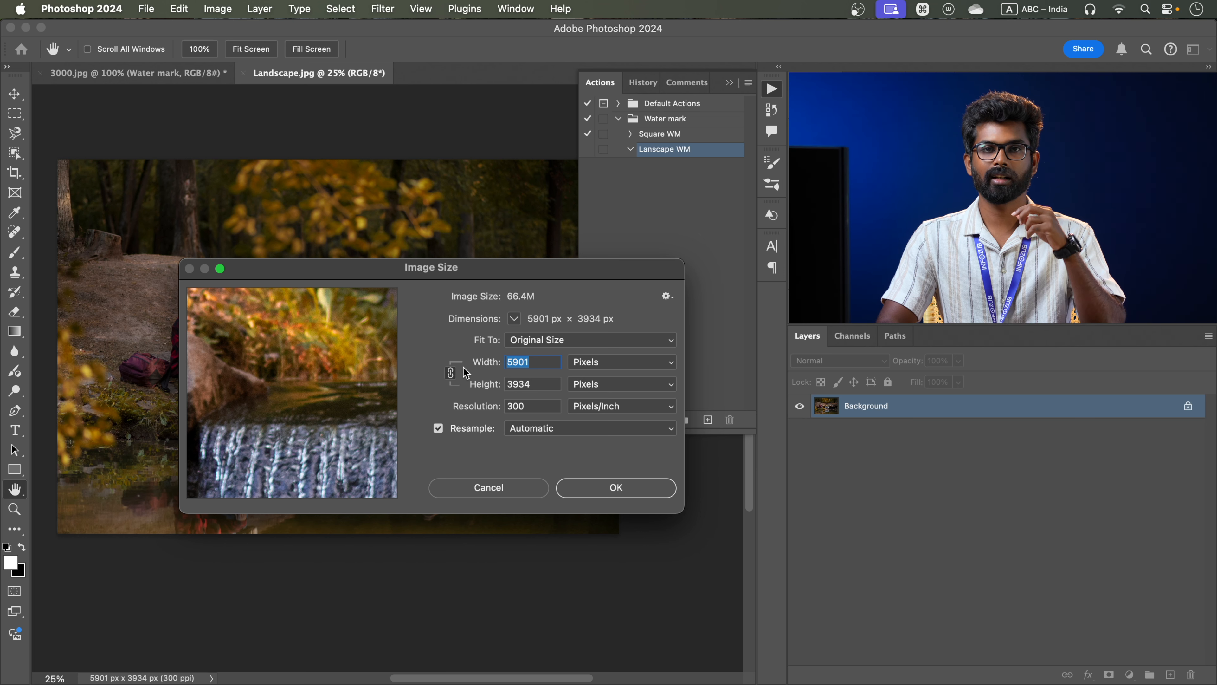
click(540, 359)
drag(539, 359, 502, 360)
double_click(527, 406)
text(72)
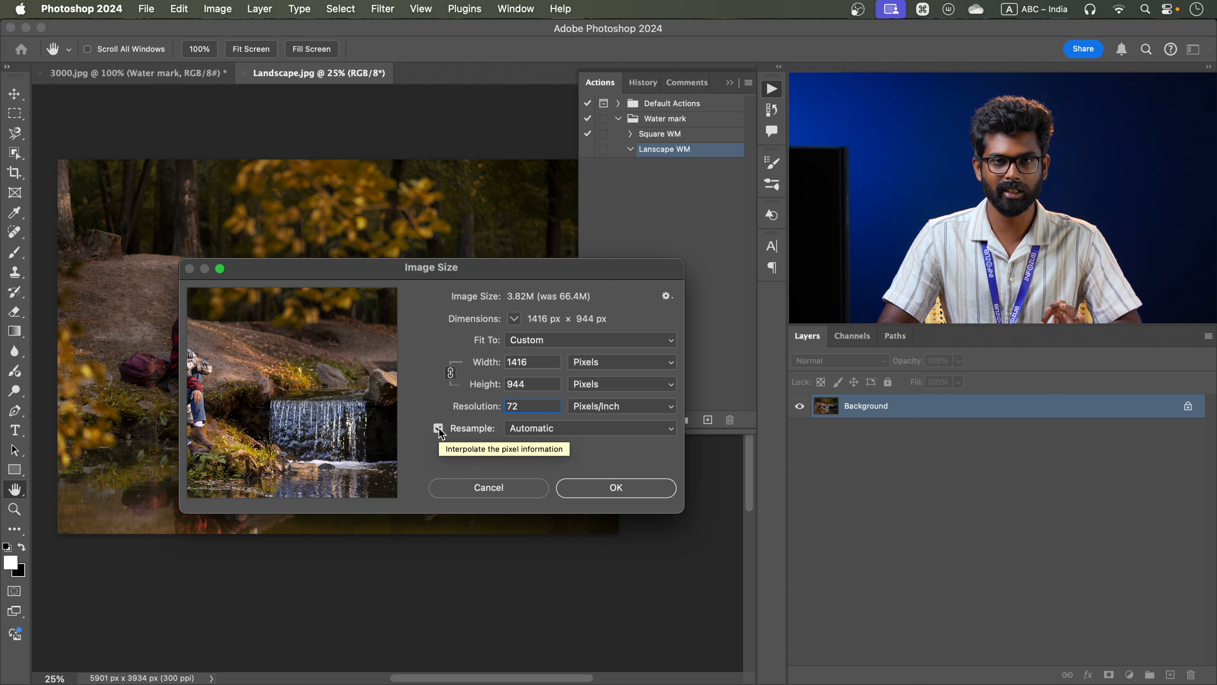
double_click(511, 362)
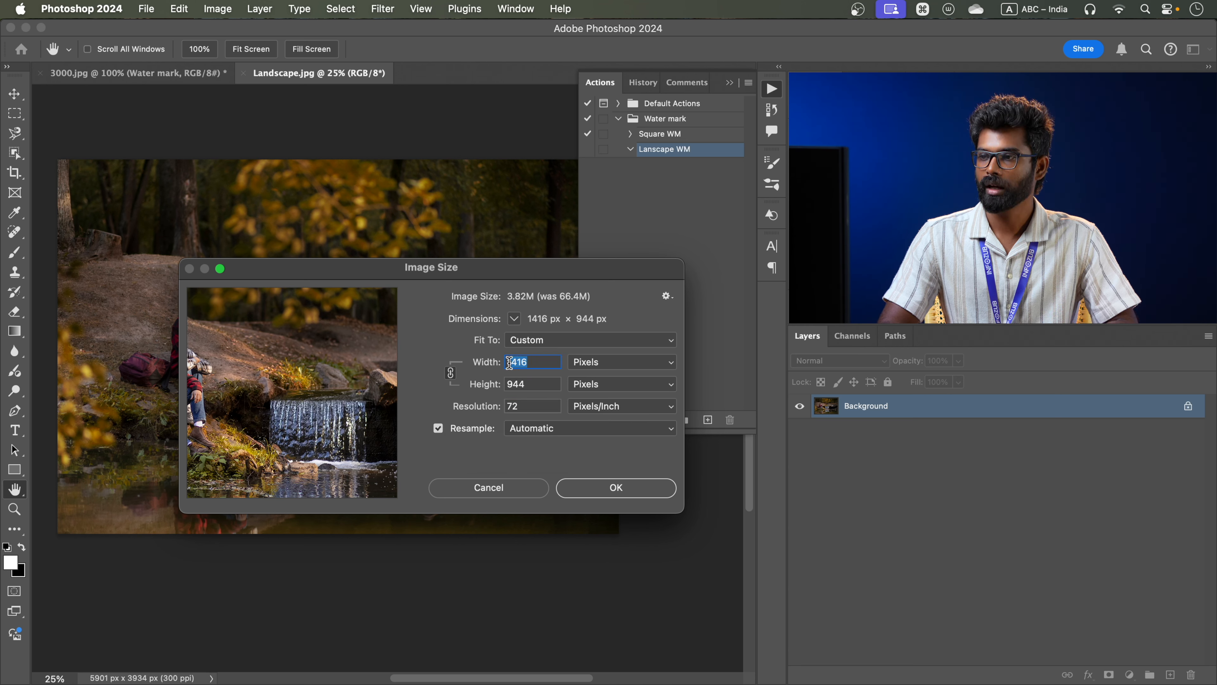
text(108)
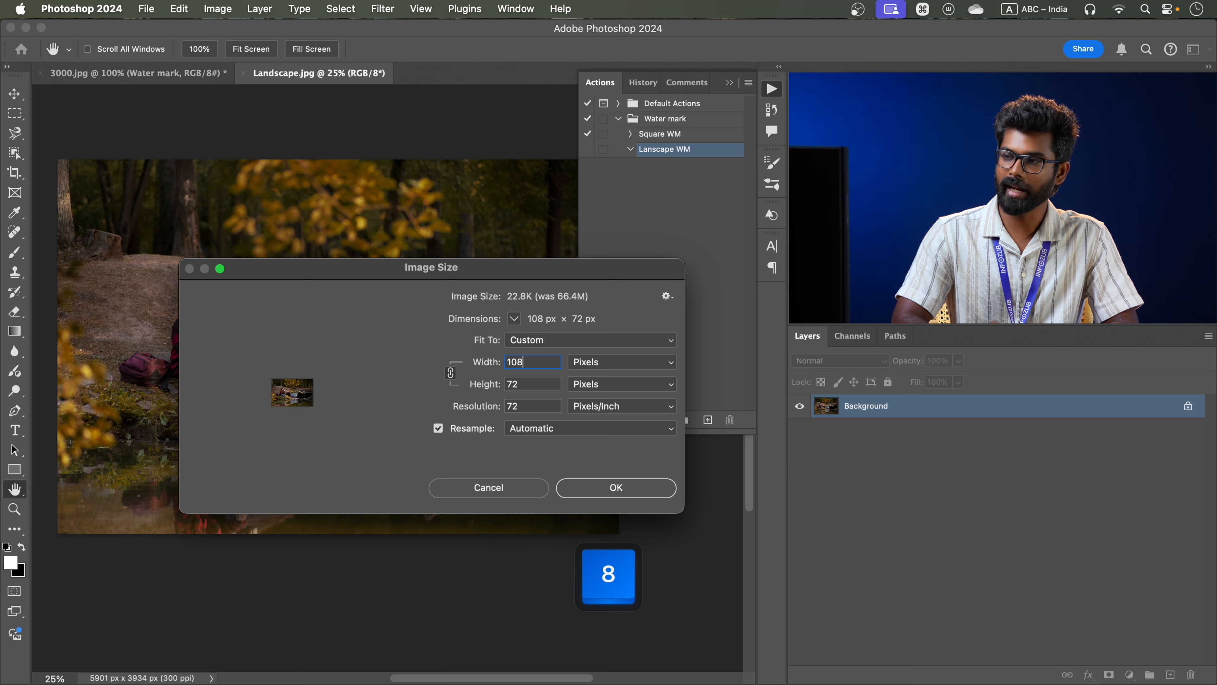
text(0)
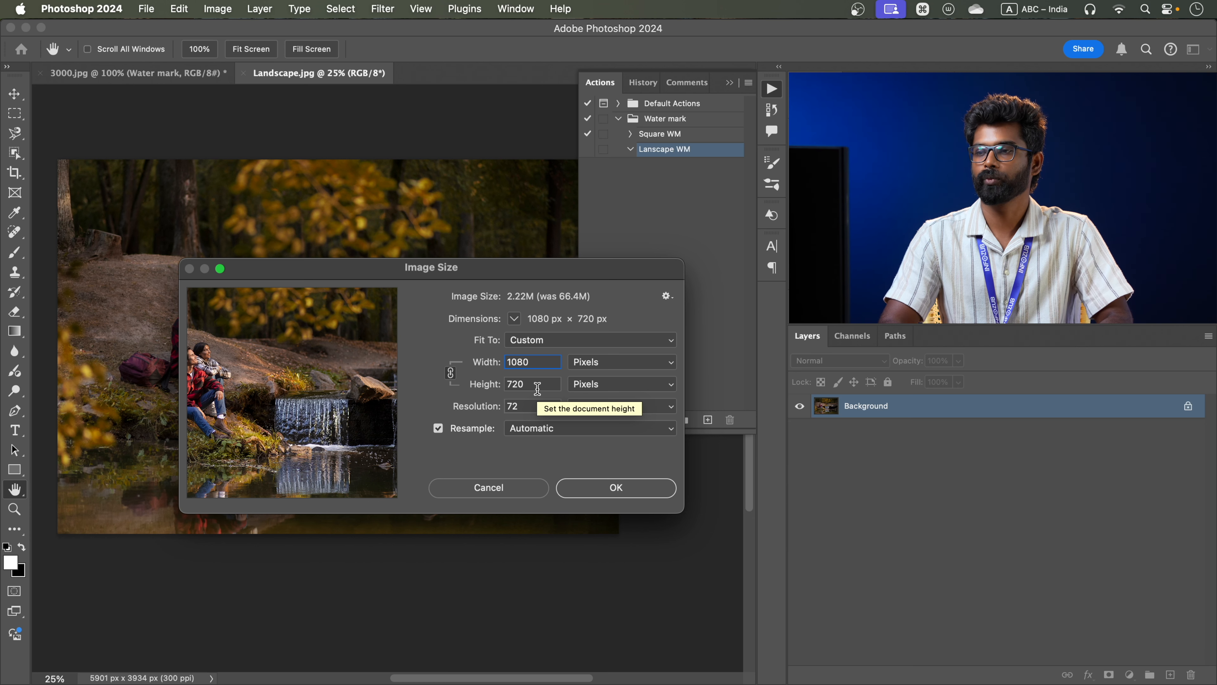
click(620, 481)
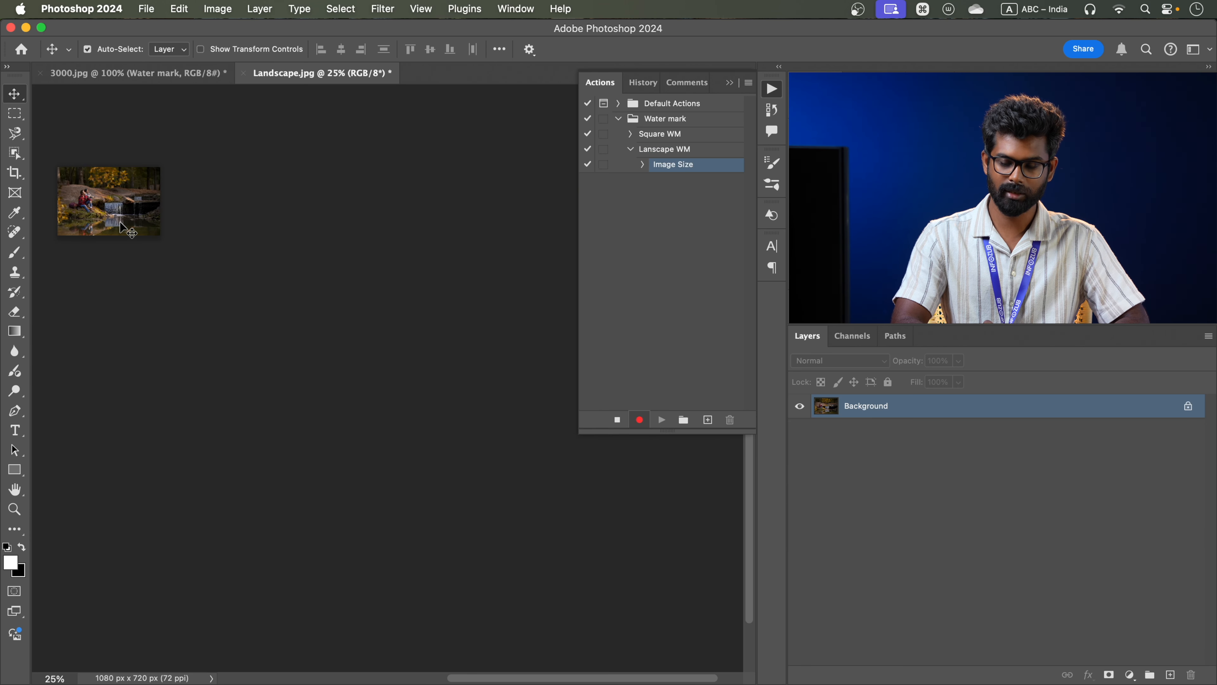
Place Water mark.png as an embedded image in Landscape.jpg, scaled to 21%.
key(super+0)
click(146, 9)
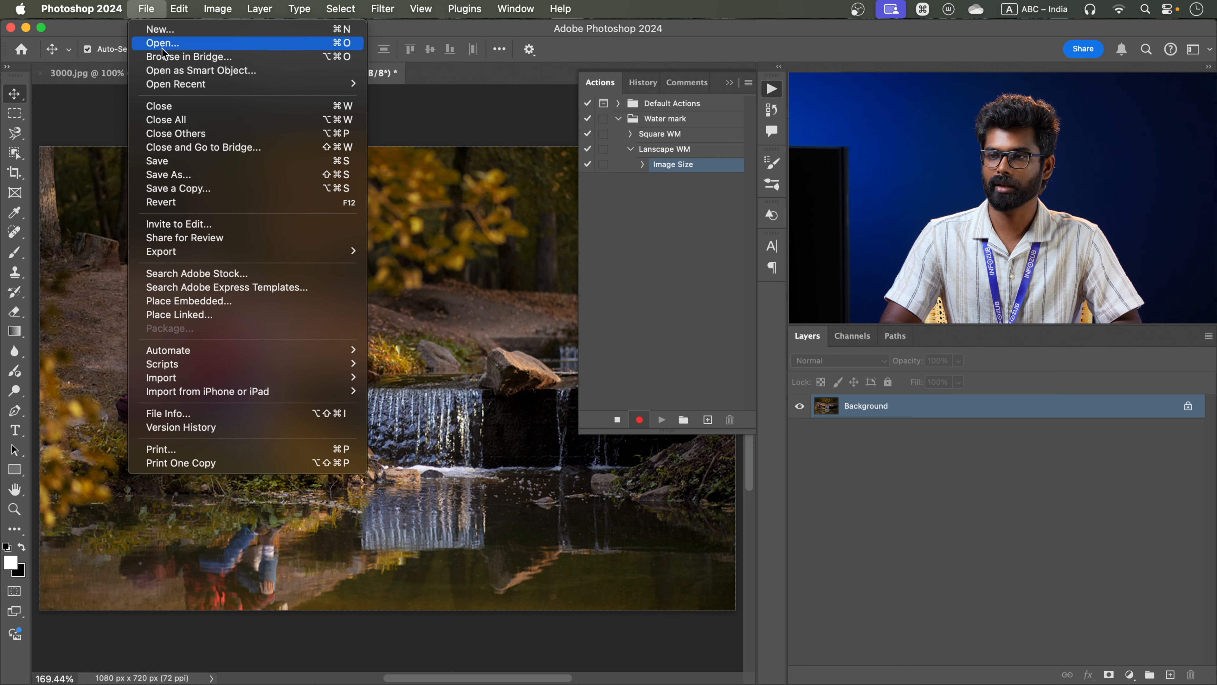
click(172, 301)
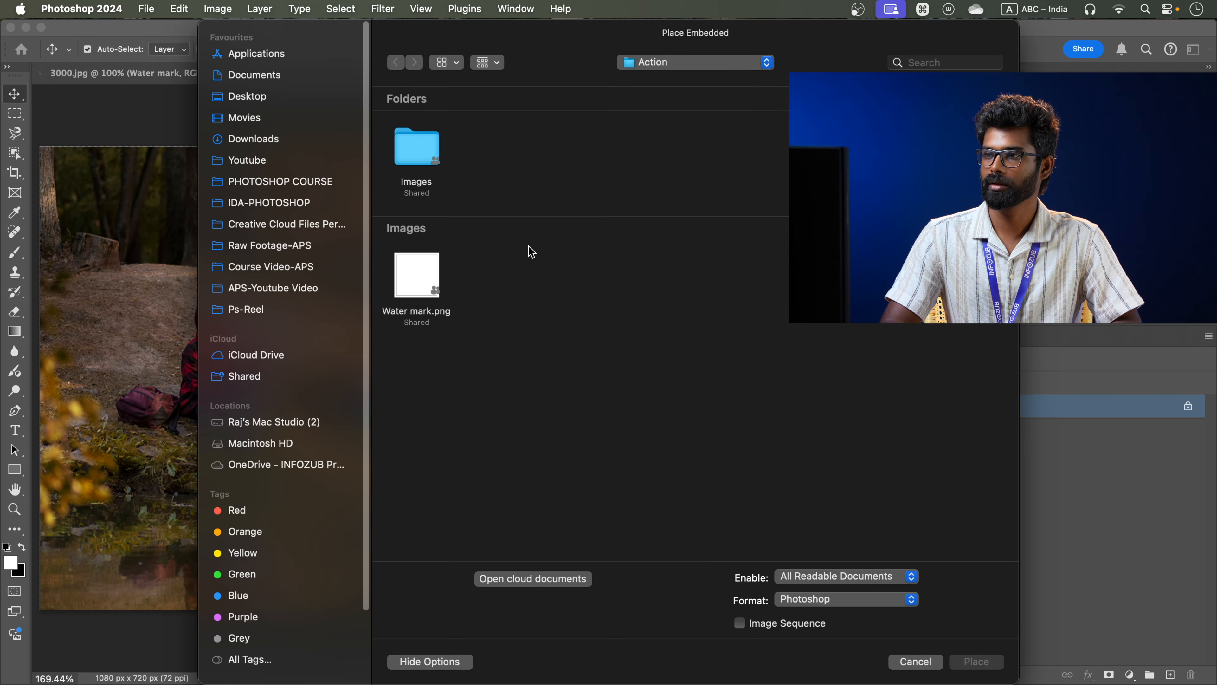
double_click(413, 271)
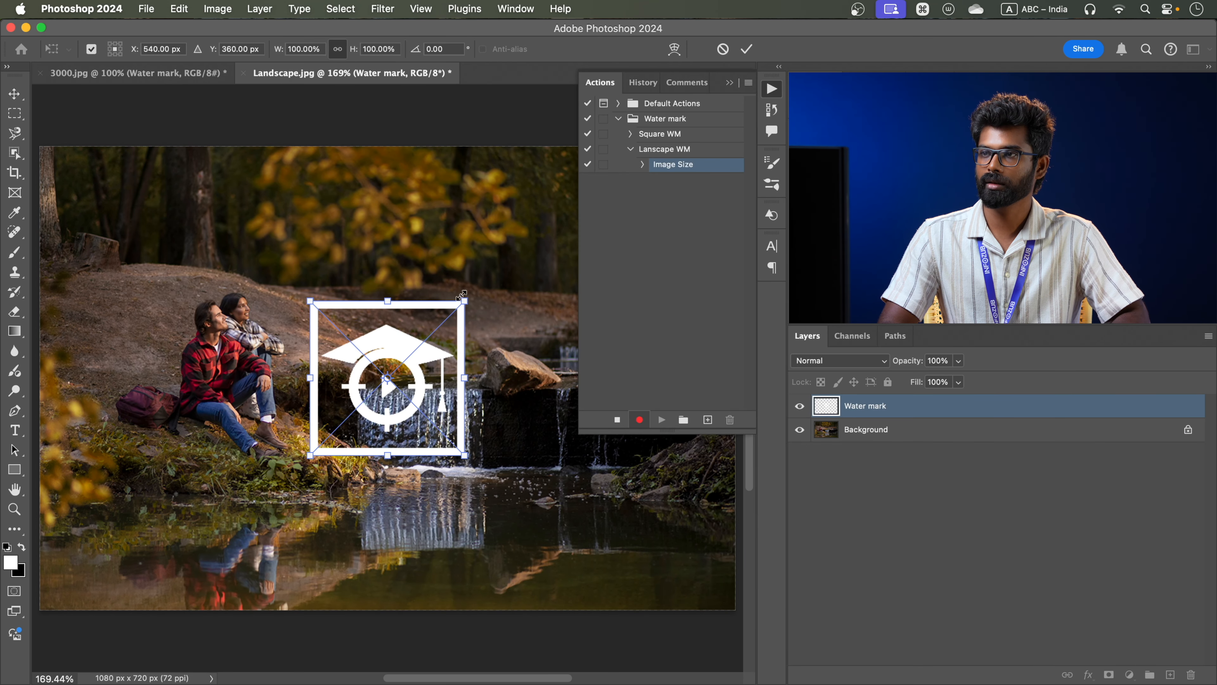
drag(281, 51, 224, 80)
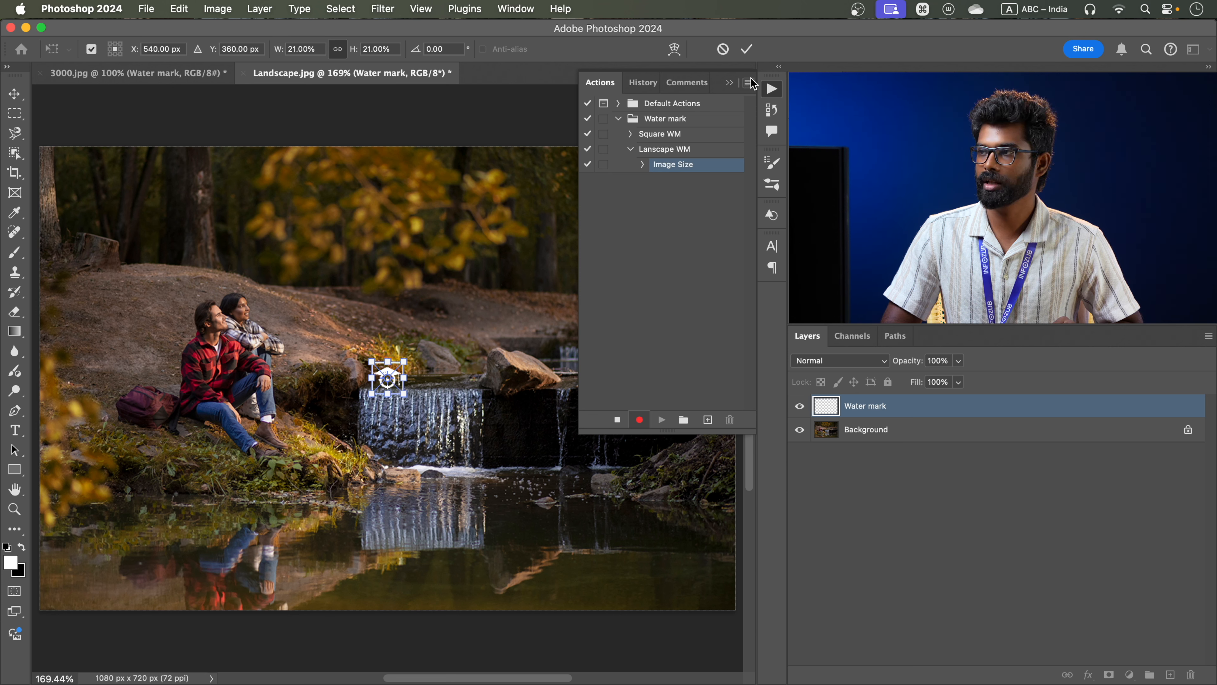
click(746, 49)
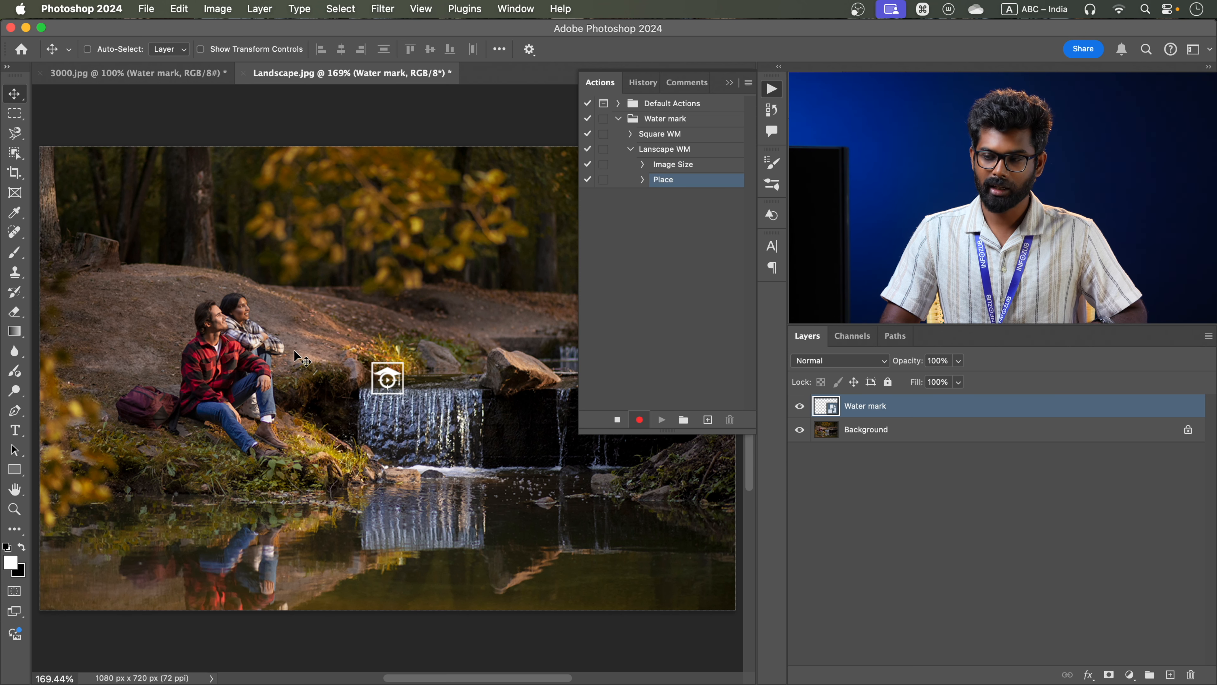
Select the whole canvas, align the watermark to its right and bottom edges, and deselect.
key(super)
key(super+a)
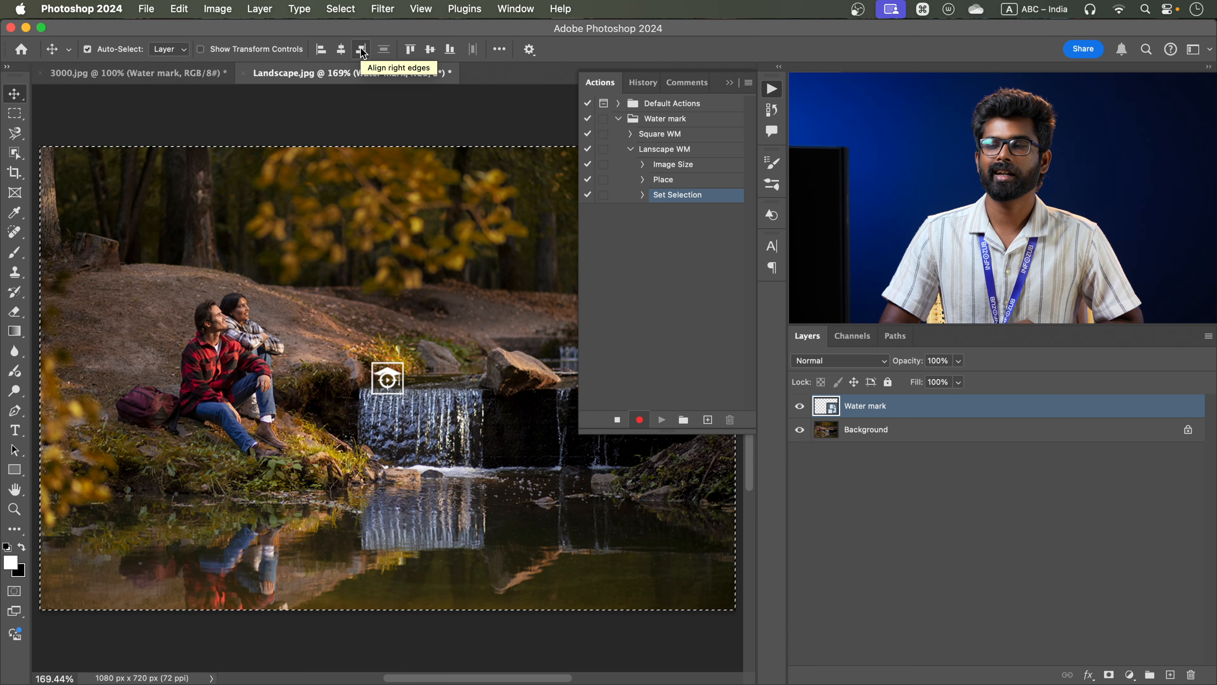
click(362, 50)
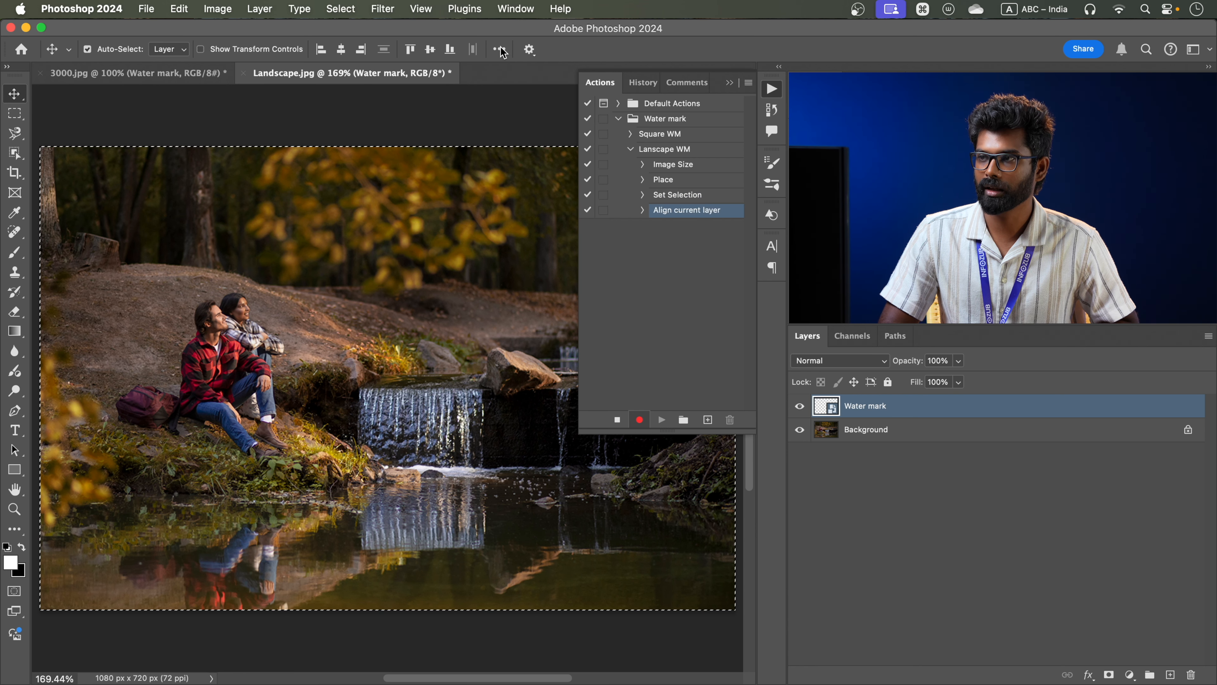
click(451, 50)
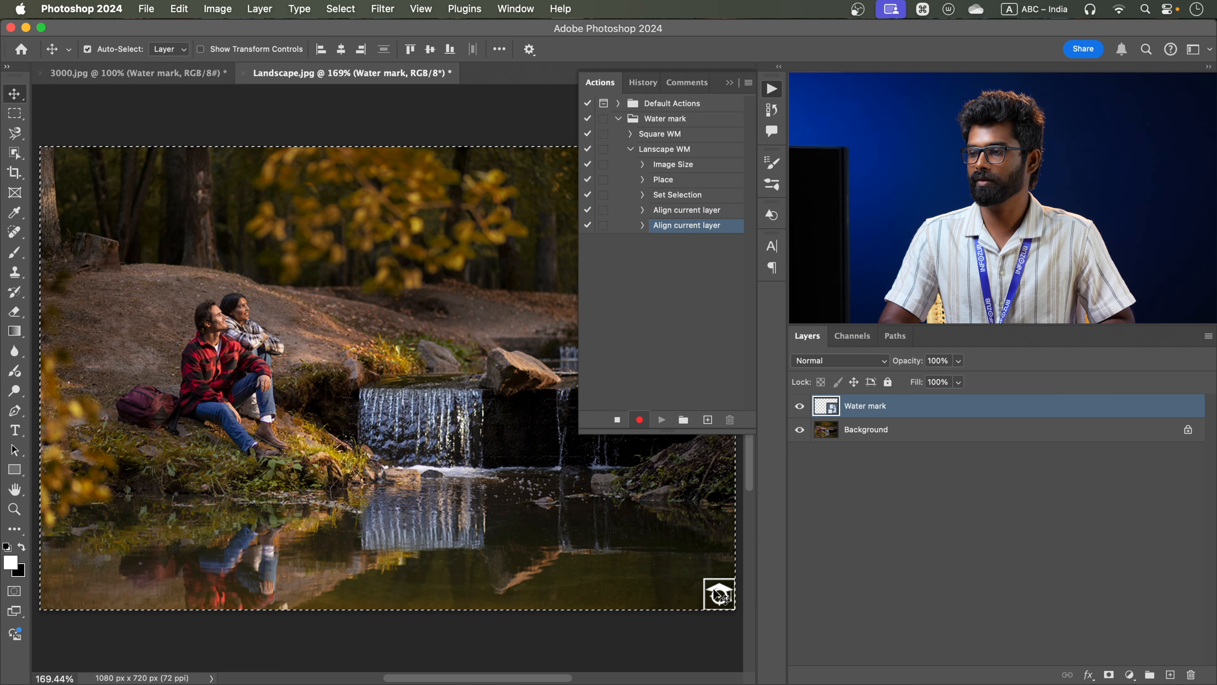
key(super+d)
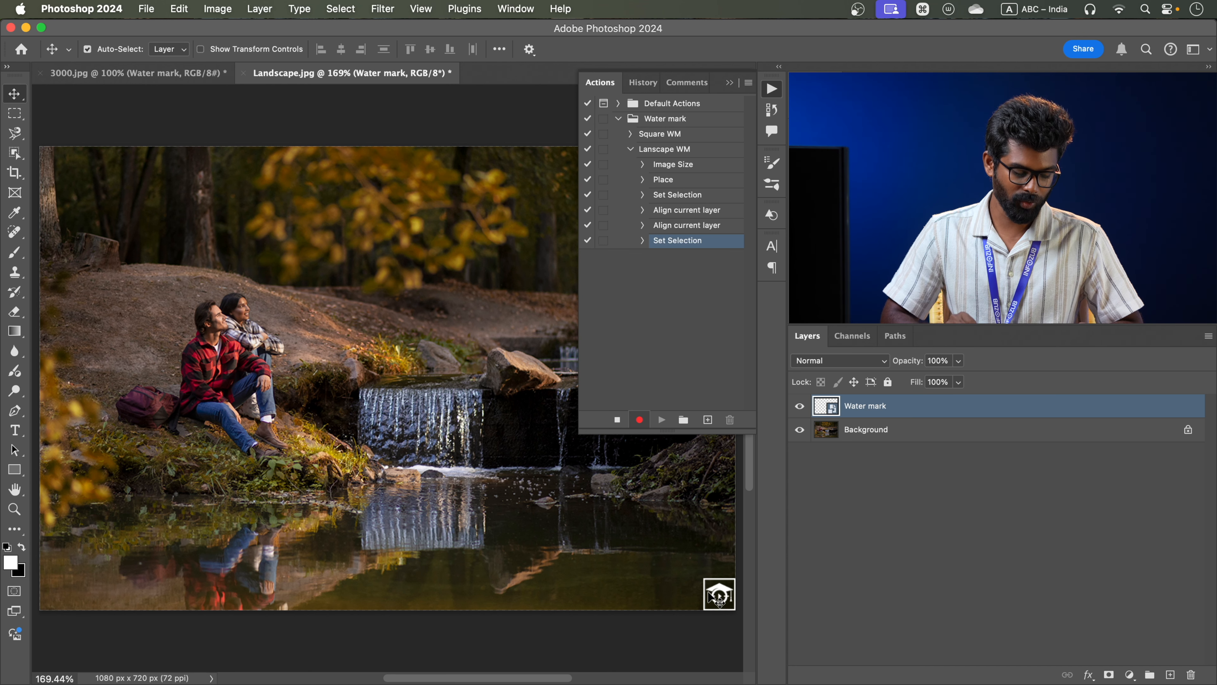
Nudge the watermark about 20 px up and 20 px left from the corner and set its layer opacity to 50%.
key(shift)
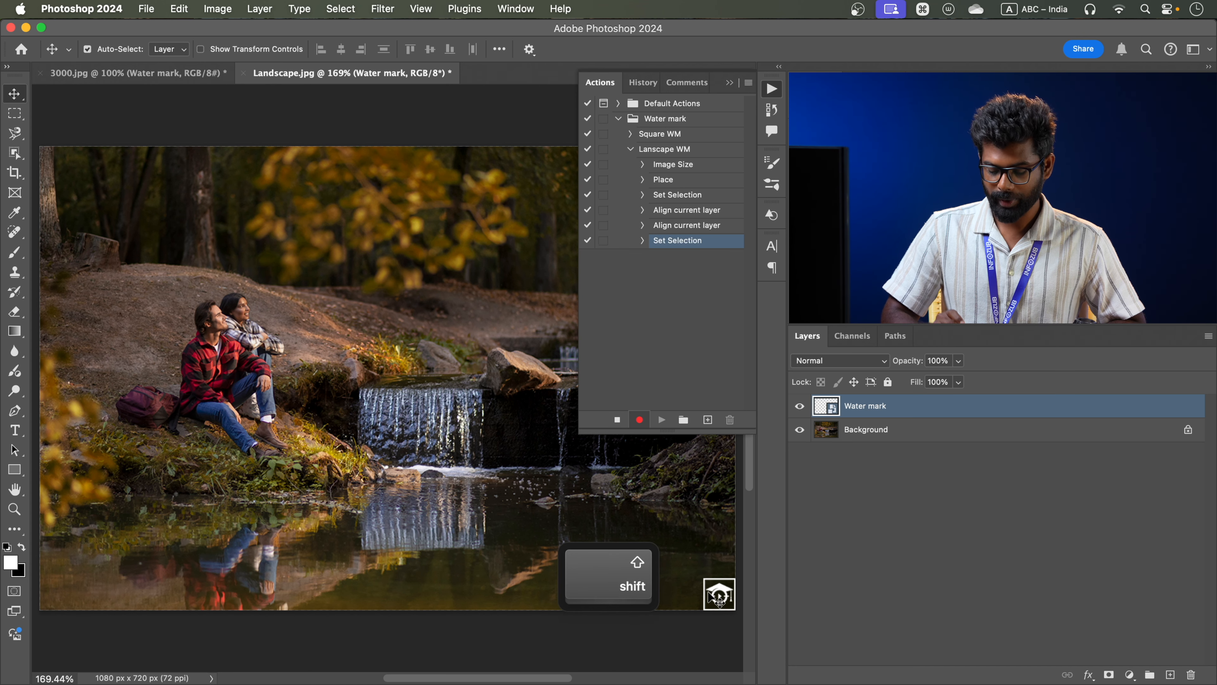
key(shift+Up)
key(shift+Up)
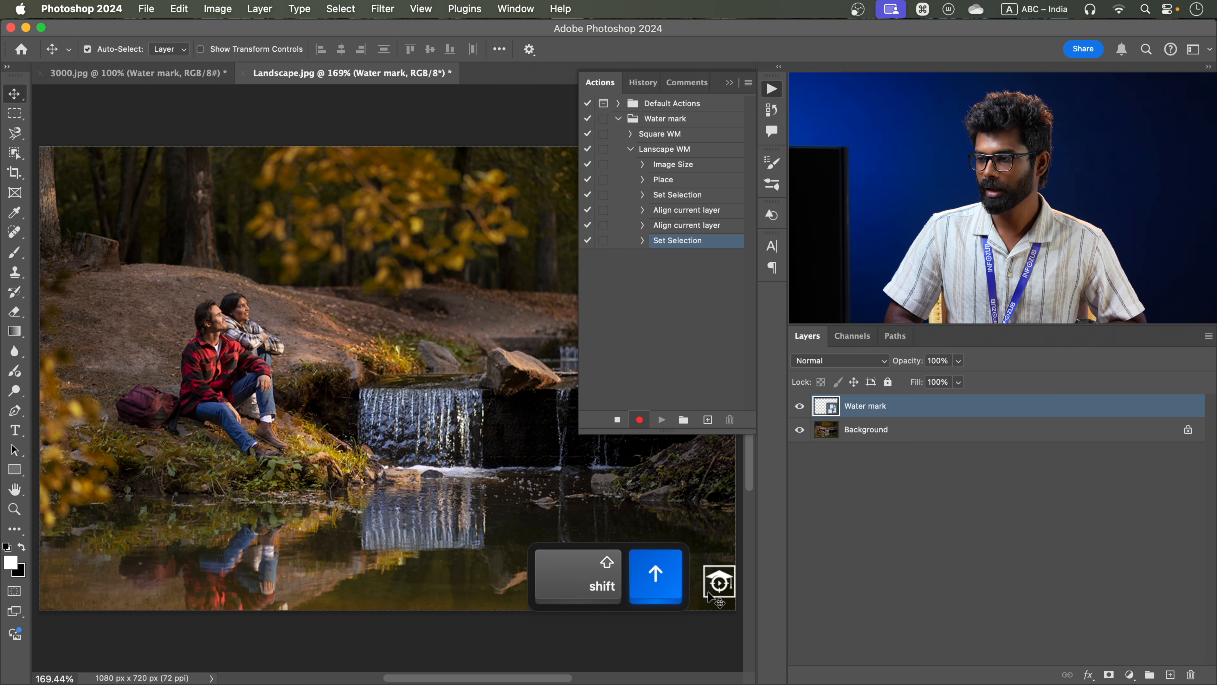
key(shift+Left)
key(shift+Left)
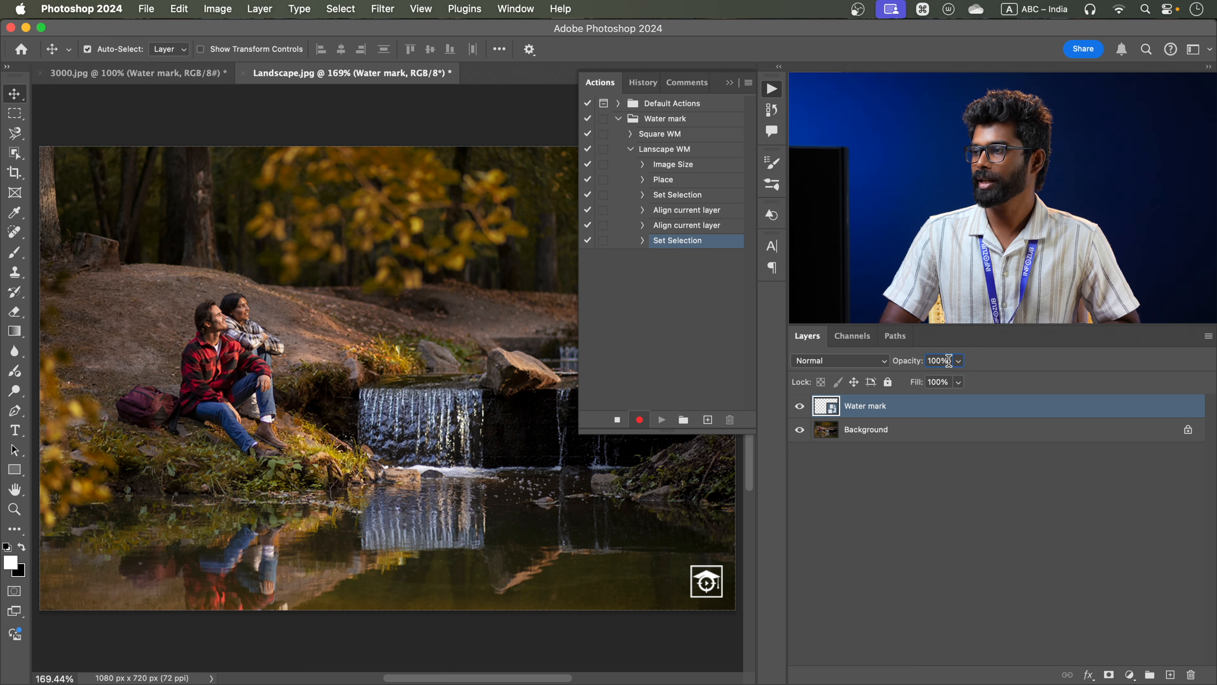
text(50)
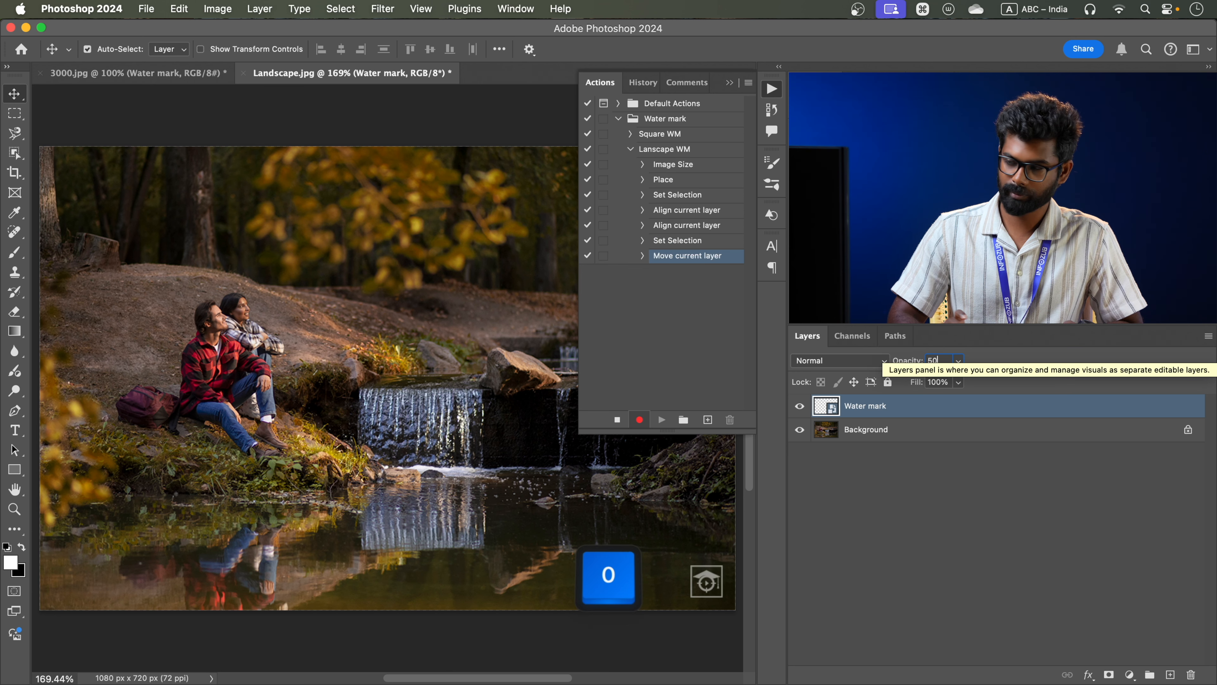
key(Return)
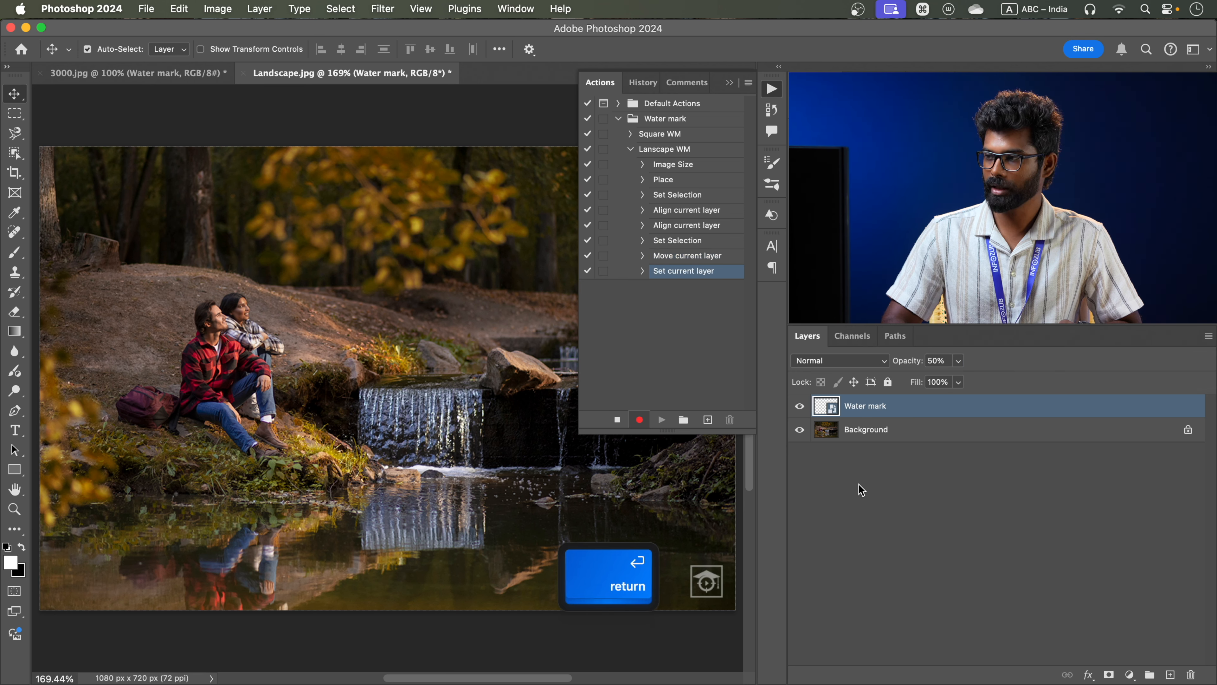
Stop recording the Lanscape WM action and close Landscape.jpg without saving its changes.
click(618, 420)
click(631, 149)
click(667, 394)
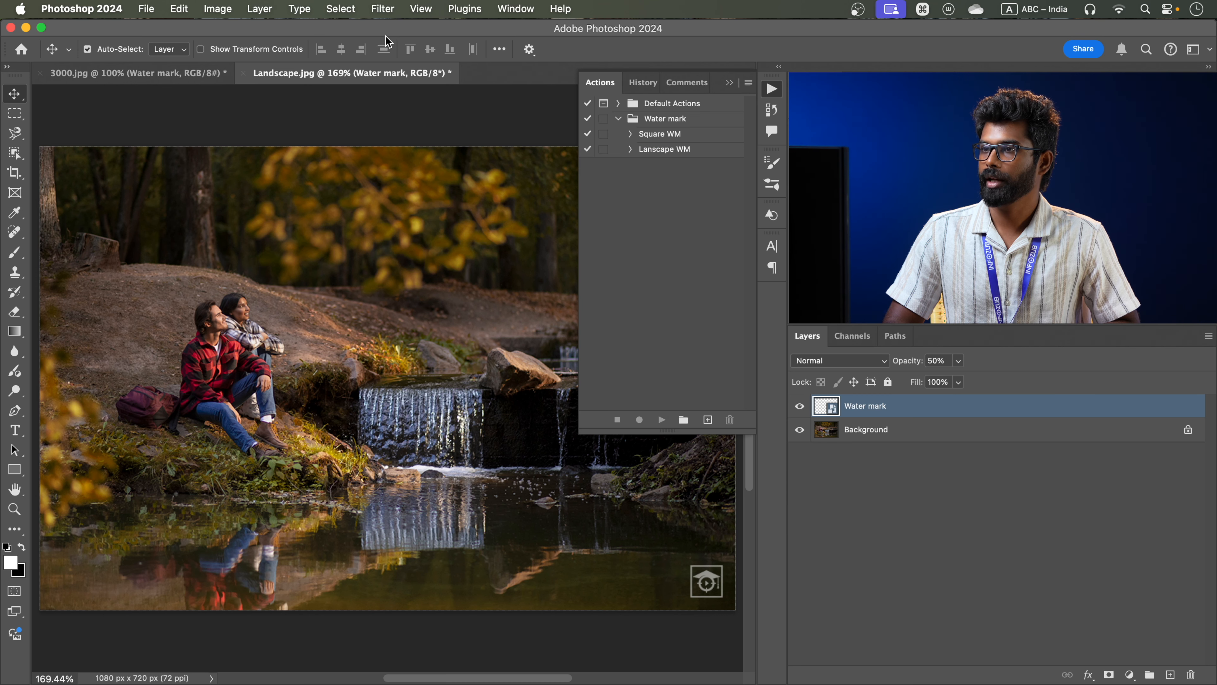
click(242, 73)
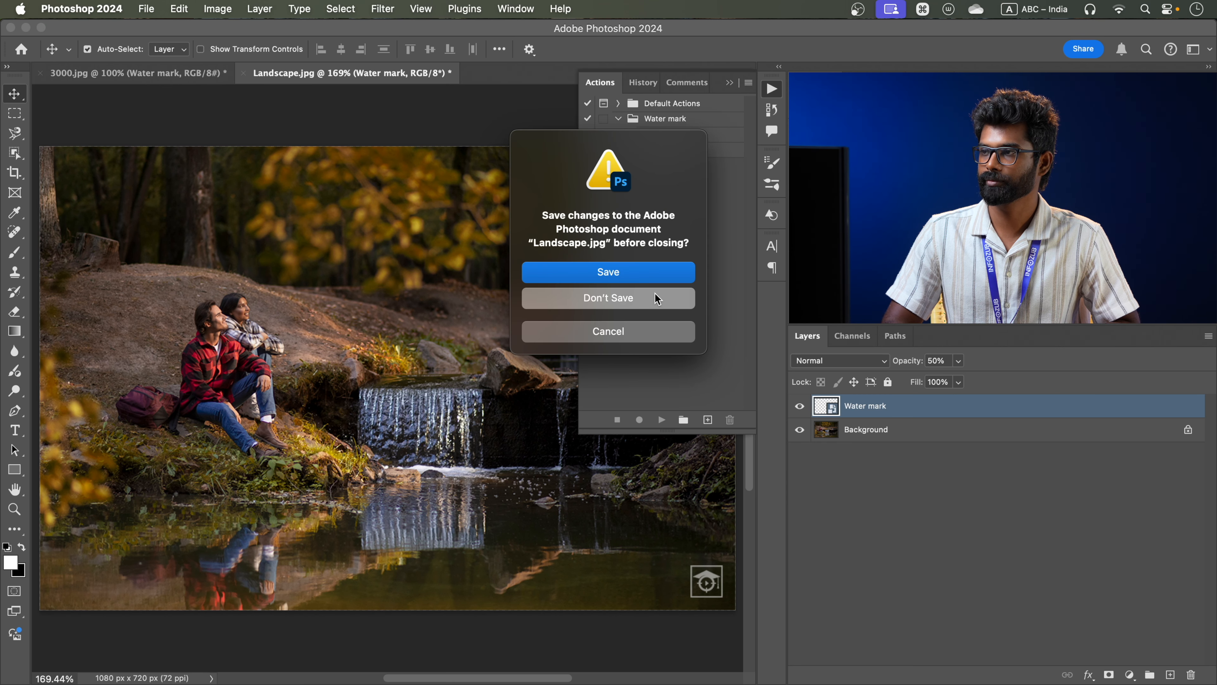
click(685, 299)
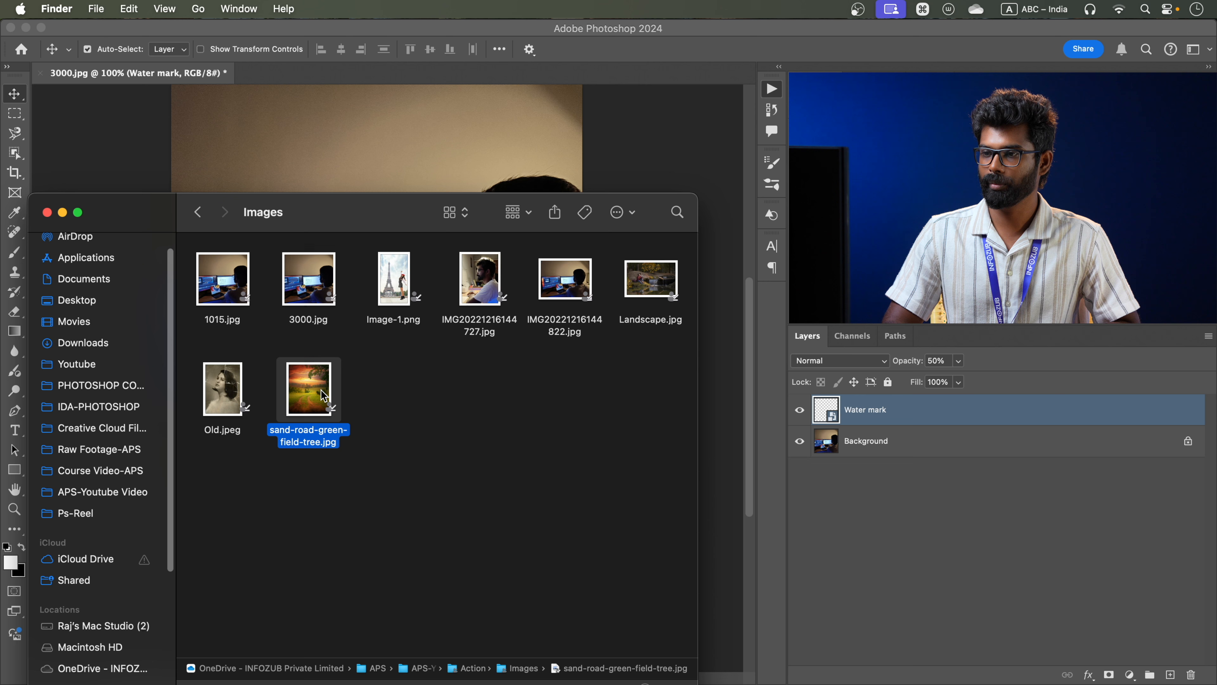
Open sand-road-green-field-tree.jpg from the Images folder in Finder with Adobe Photoshop 2024.
right_click(309, 386)
mouse_move(479, 246)
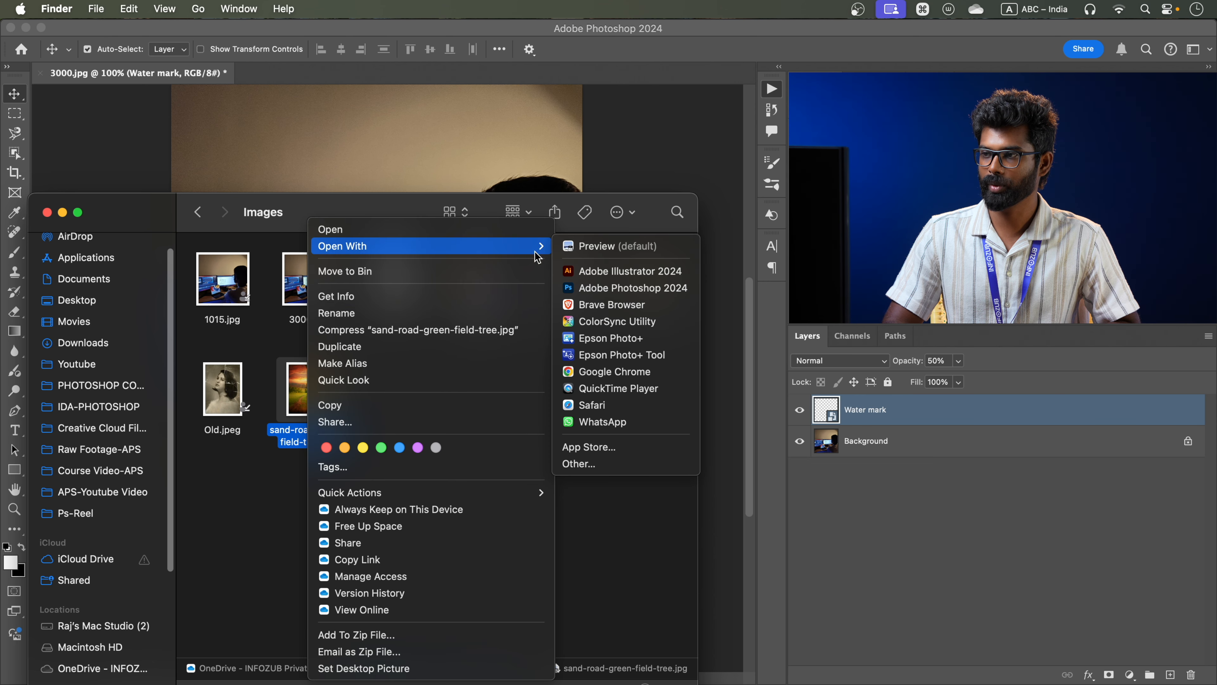
click(641, 288)
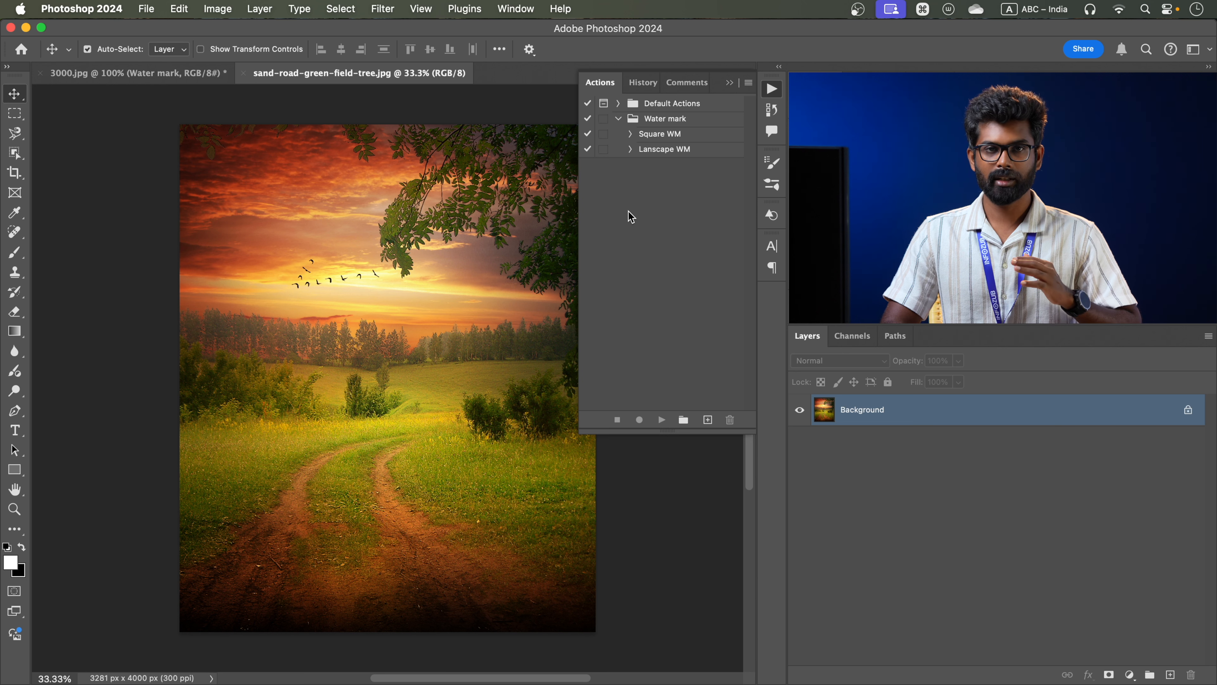
Create a new action named "Portrait WM" in the Water mark set and start recording it.
click(708, 420)
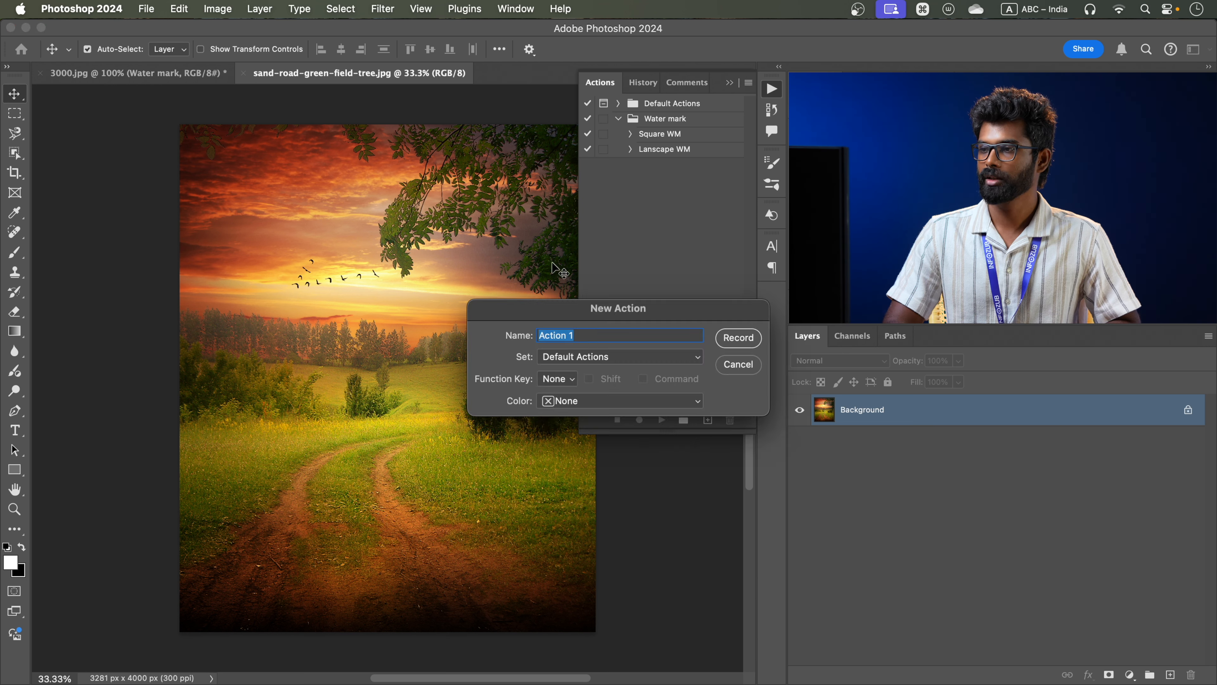
text(Po)
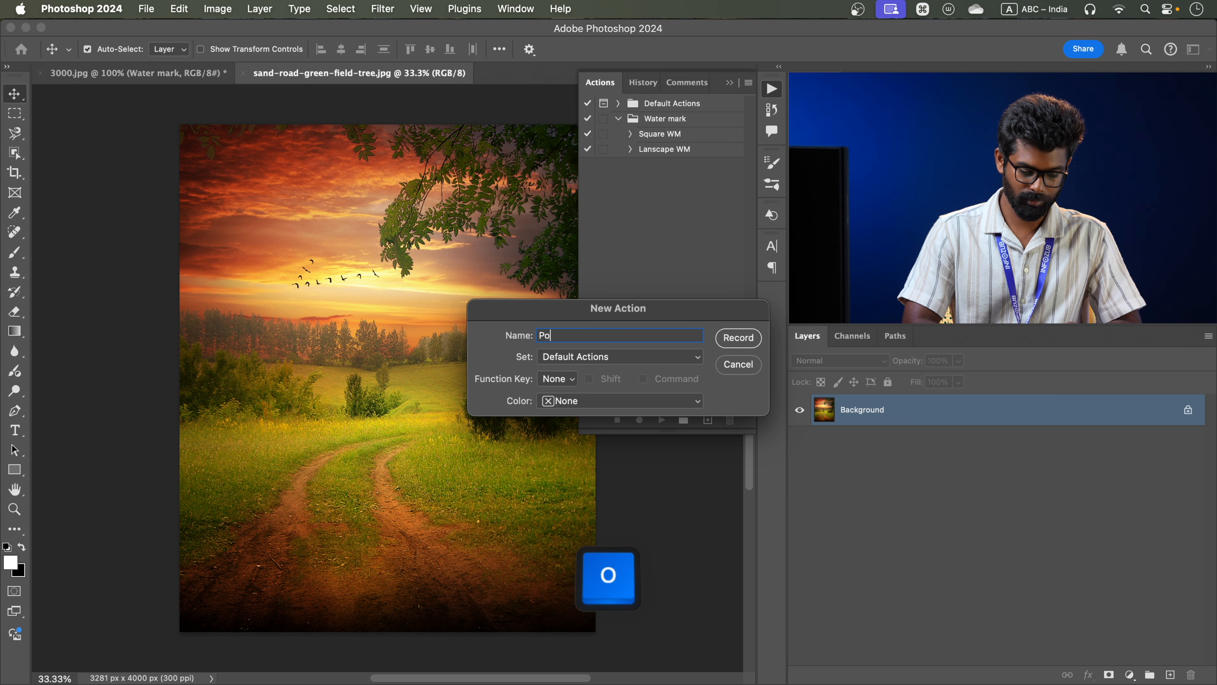
text(rtrait )
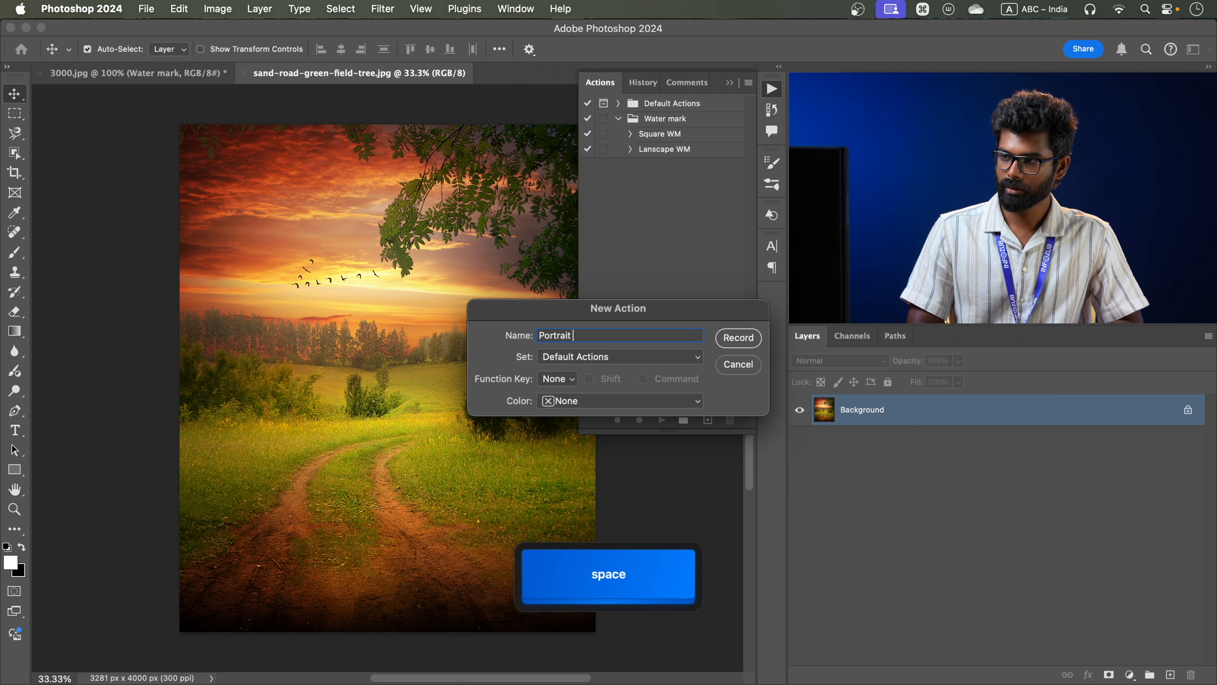
text(WM)
key(Return)
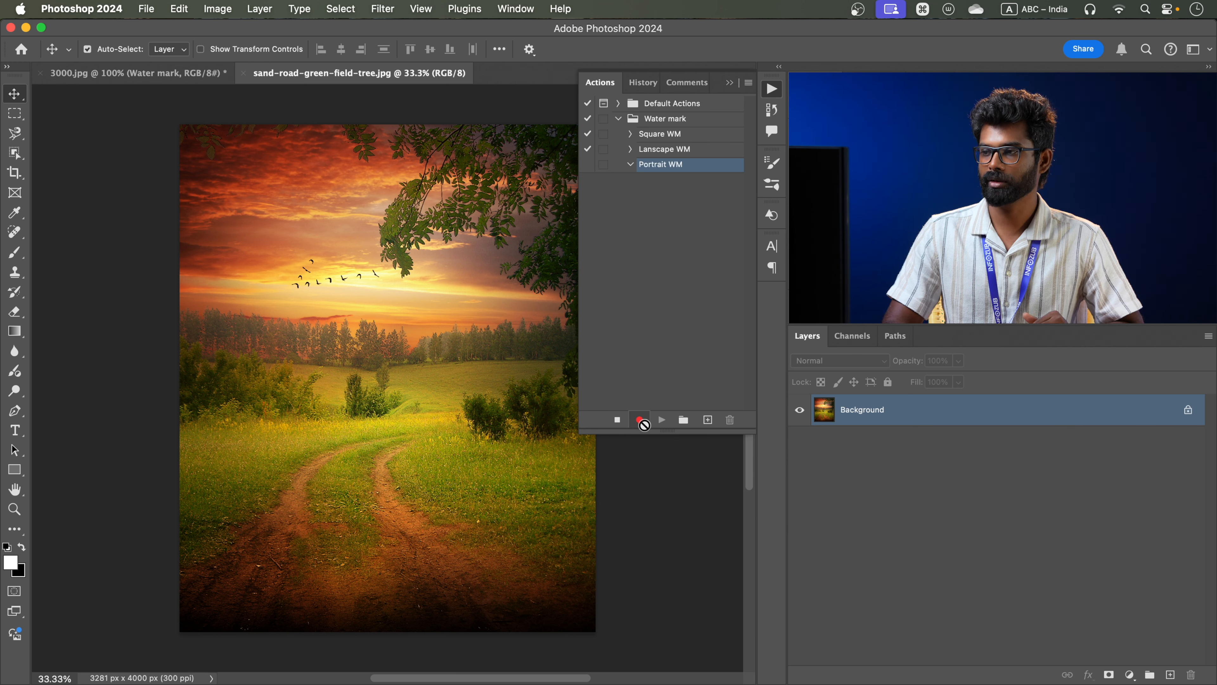
Resize the portrait image to a resolution of 72 pixels/inch and a width of 1080 px, keeping its proportions.
click(219, 7)
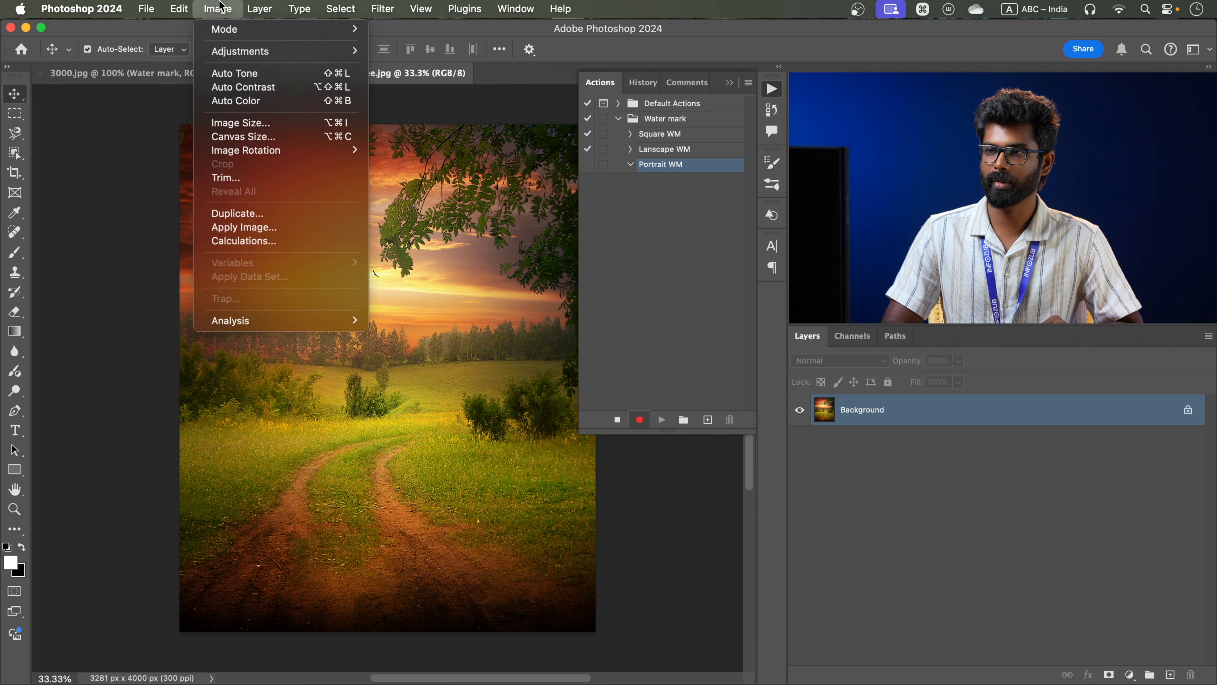
click(251, 122)
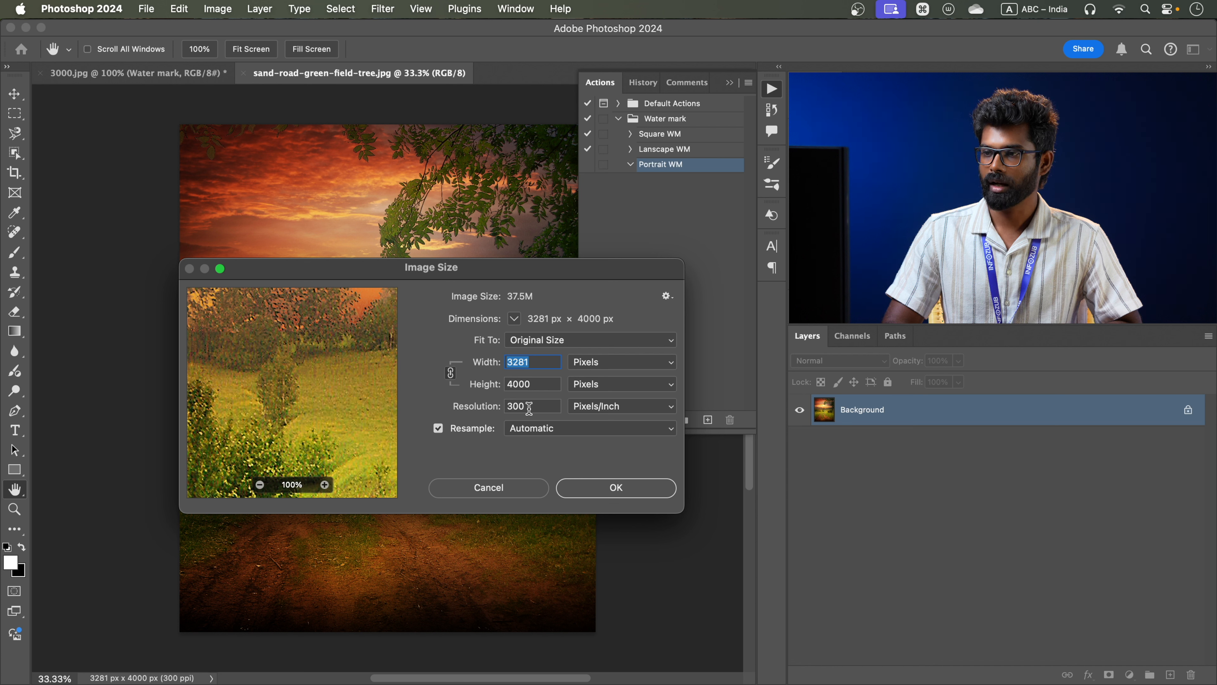
double_click(527, 406)
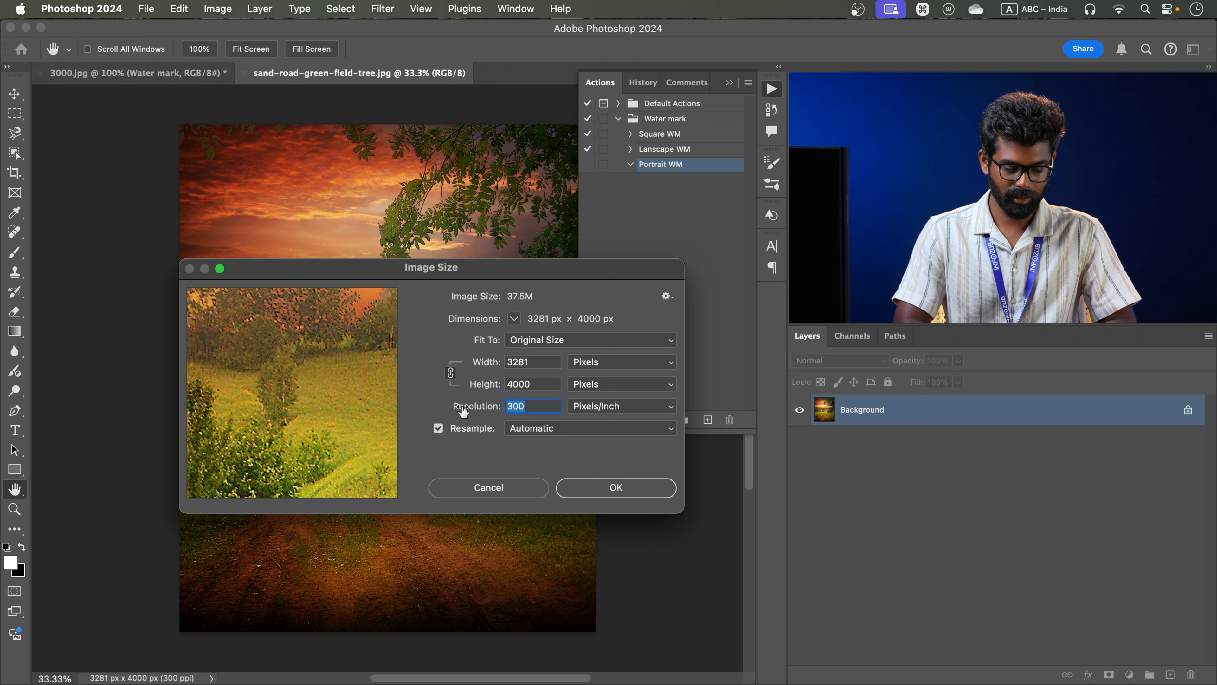
text(72)
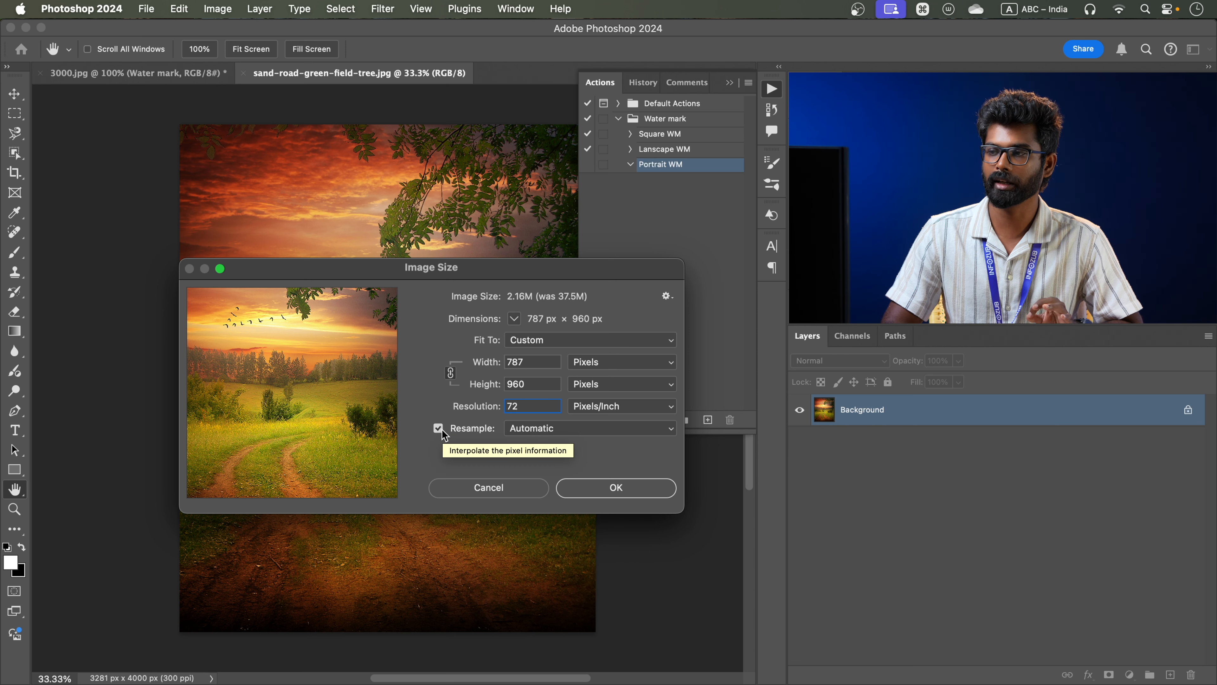
double_click(538, 362)
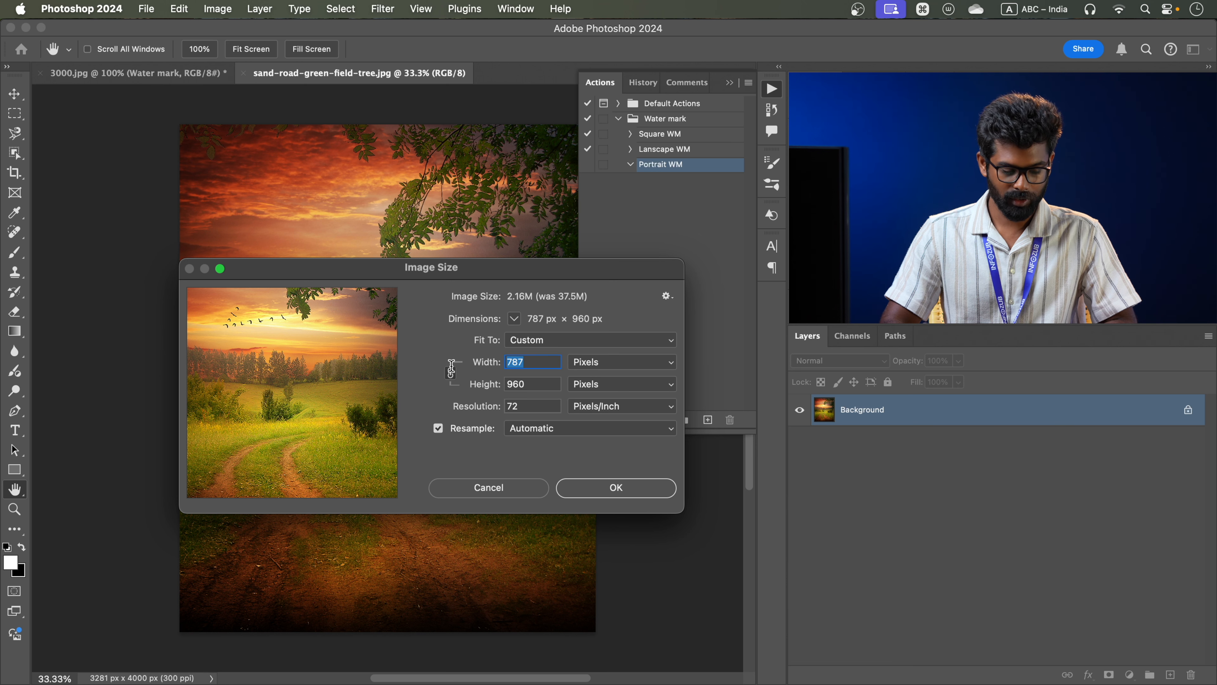
text(1080)
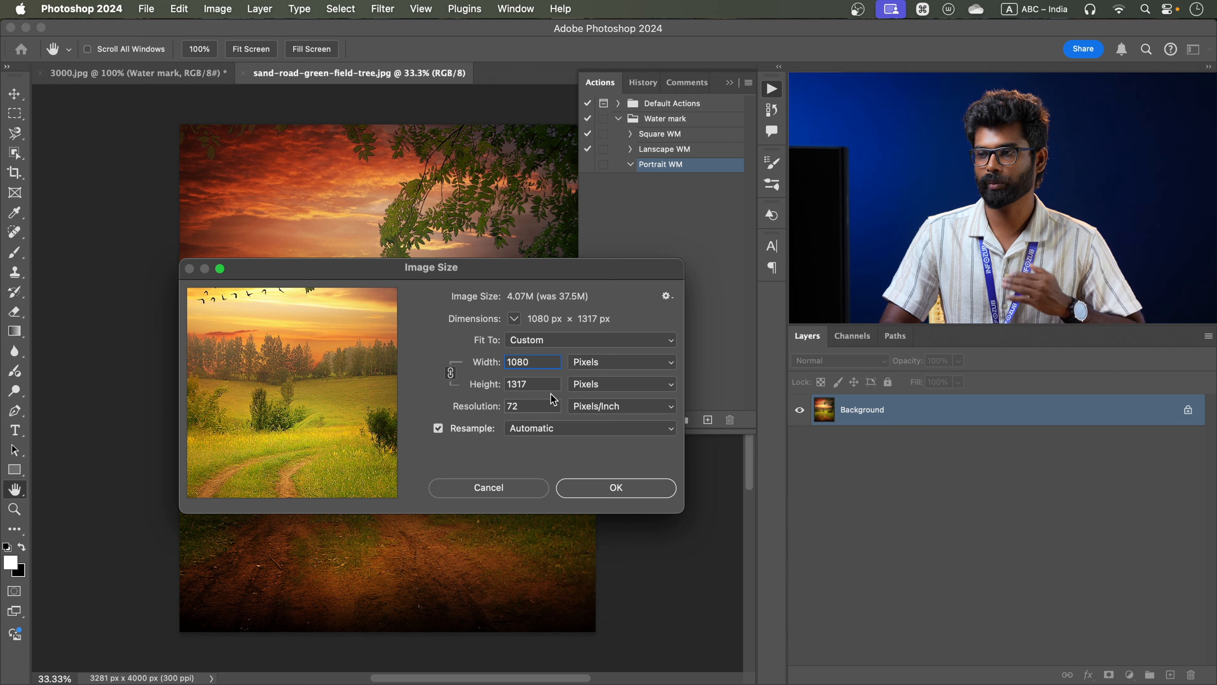
click(637, 489)
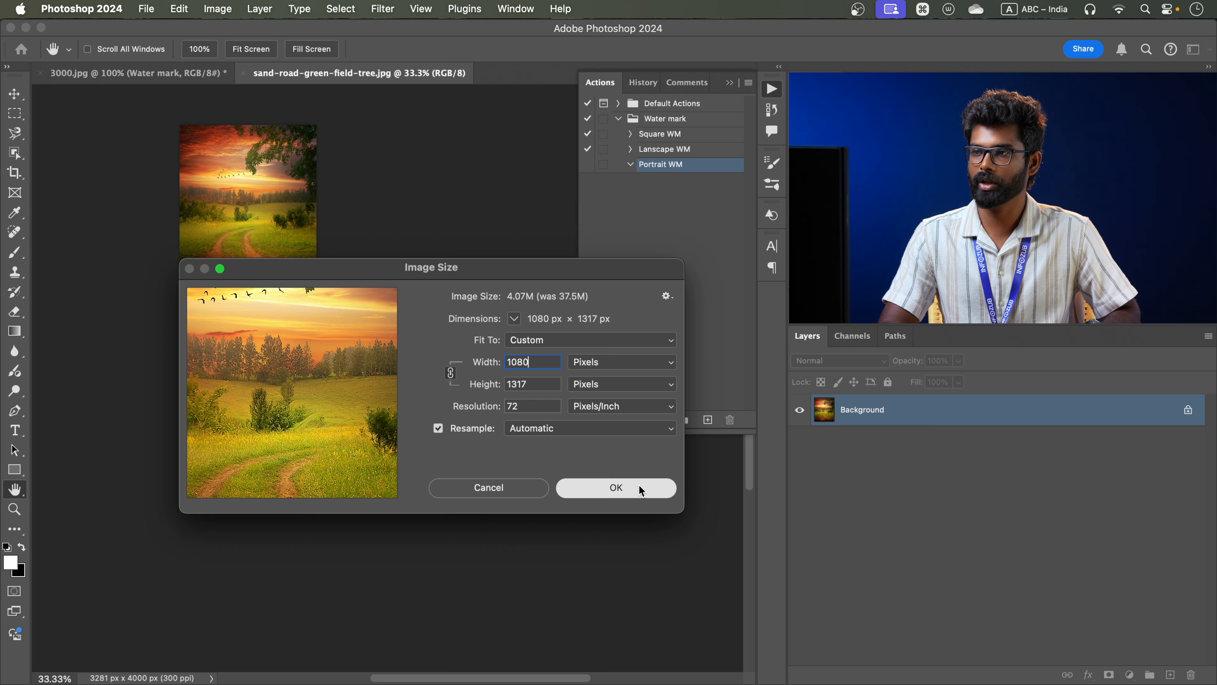
key(super+0)
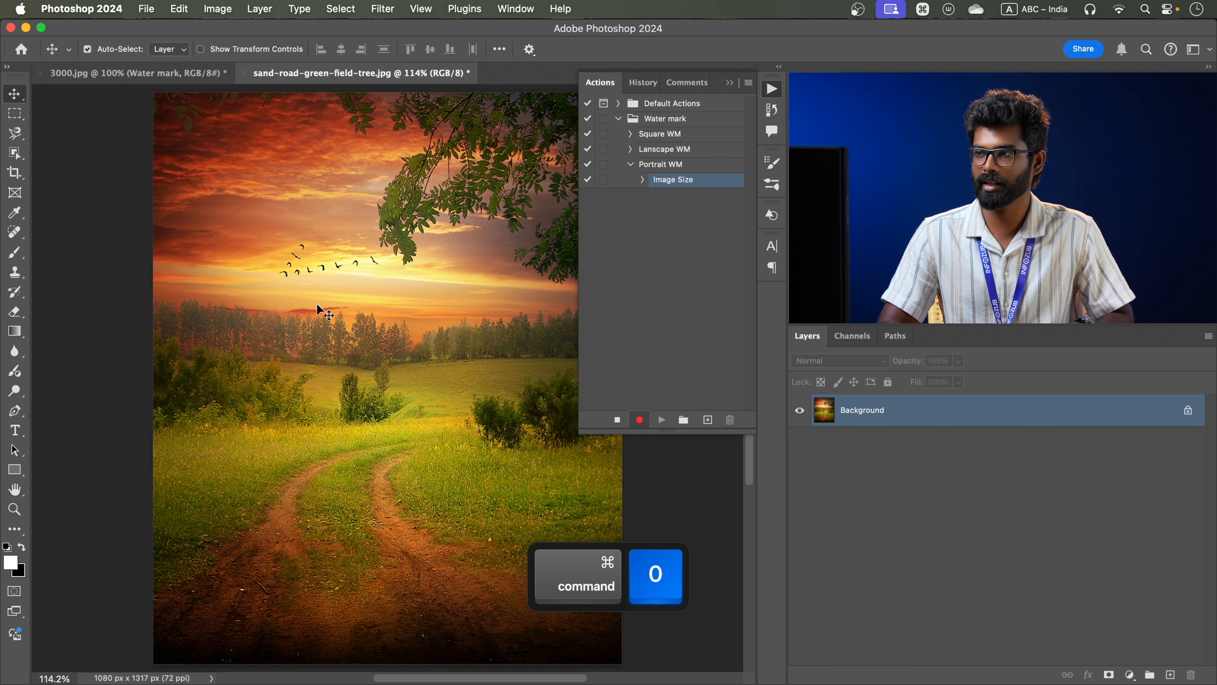
Place Water mark.png as an embedded image in the portrait image, scaled to 29%.
click(146, 9)
click(189, 301)
mouse_move(283, 49)
mouse_down()
mouse_move(240, 54)
mouse_move(268, 52)
mouse_up()
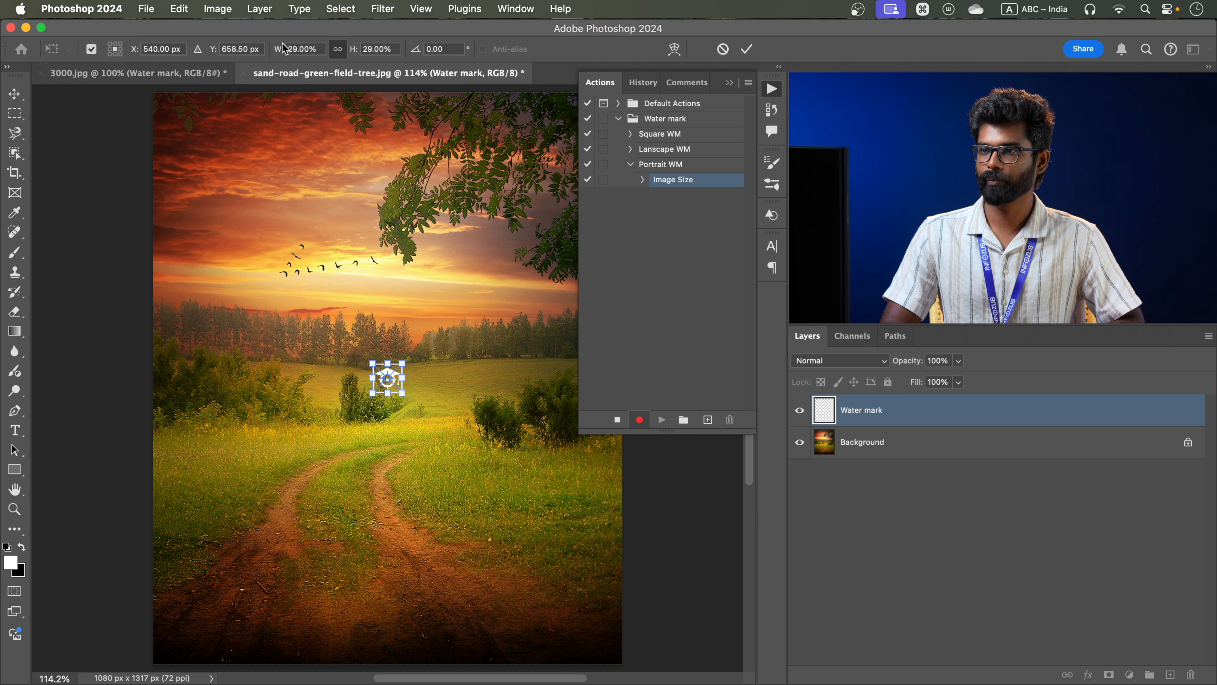
click(746, 49)
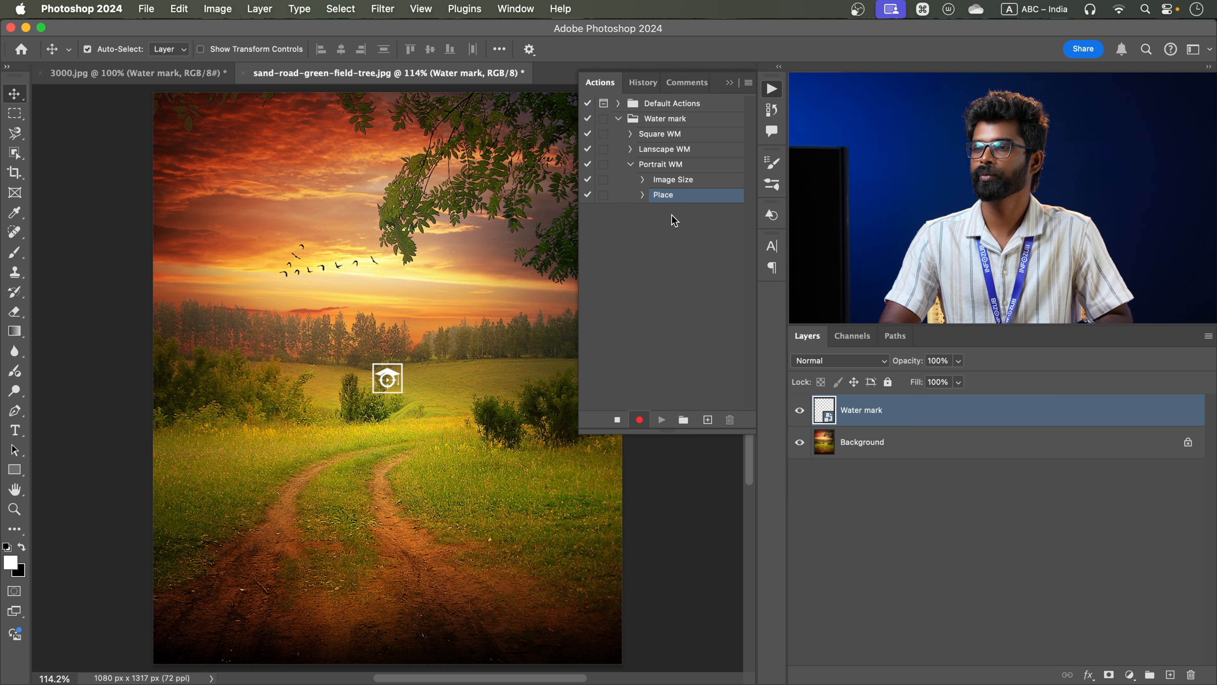
Align the Water mark layer to the top-left corner of the whole canvas, deselect, and nudge it about 20 px down and right.
key(super+a)
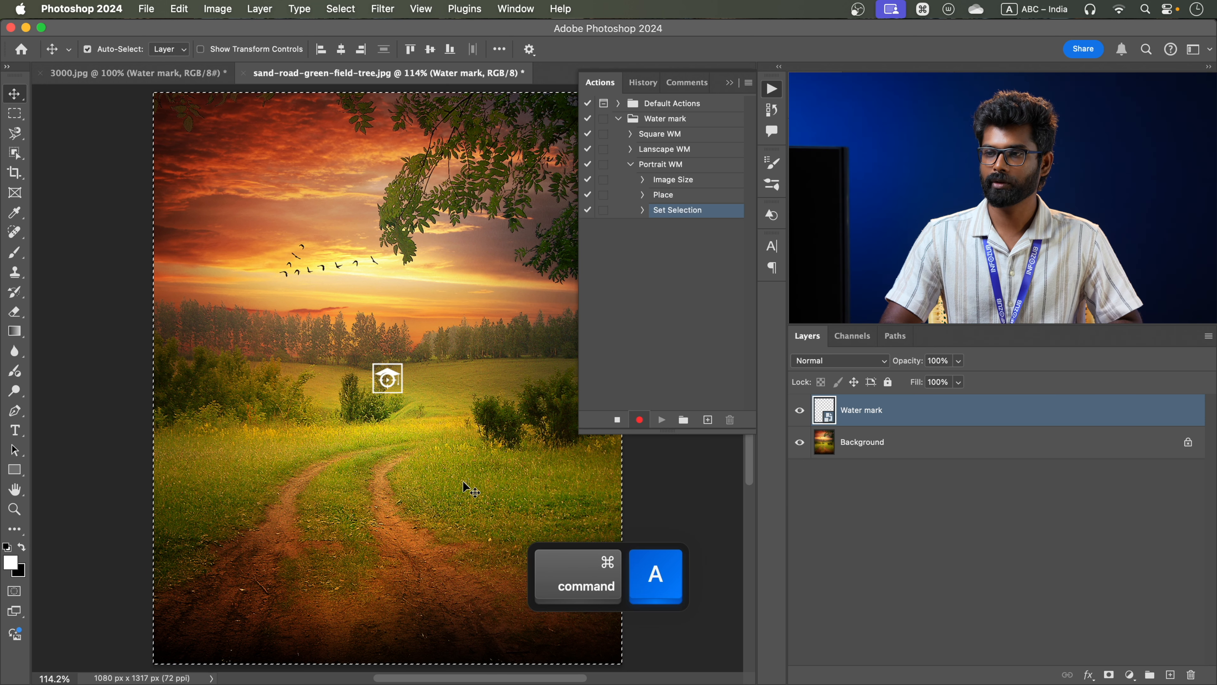
click(324, 47)
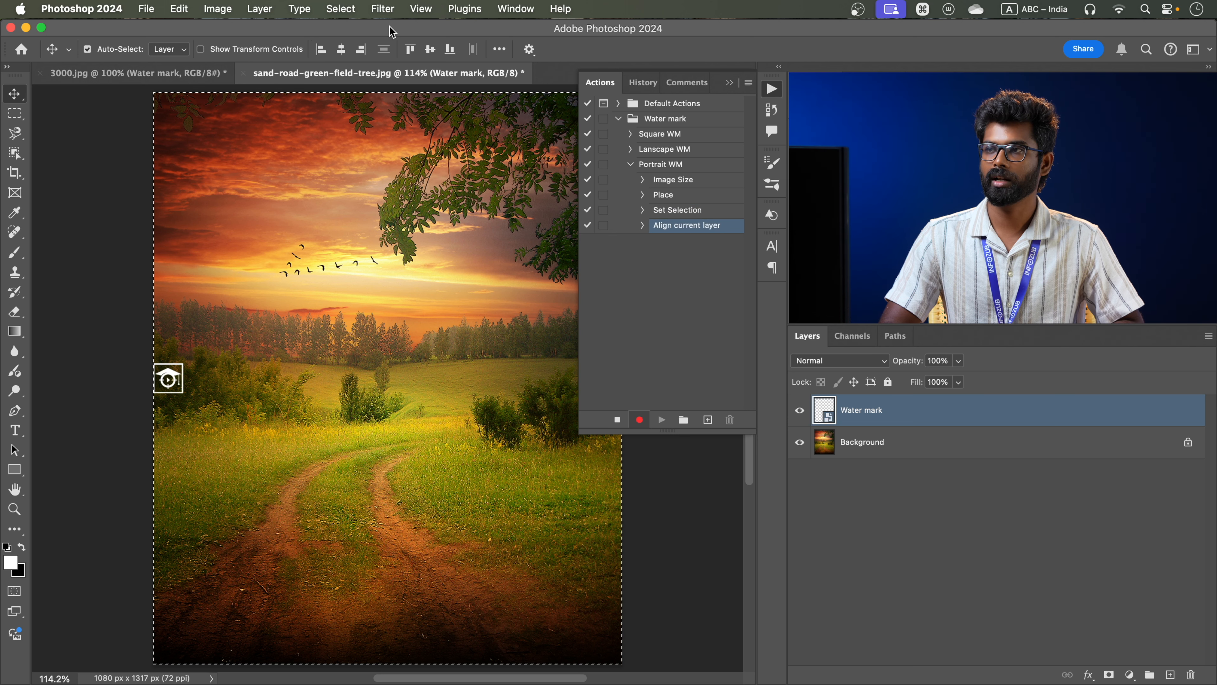
click(411, 49)
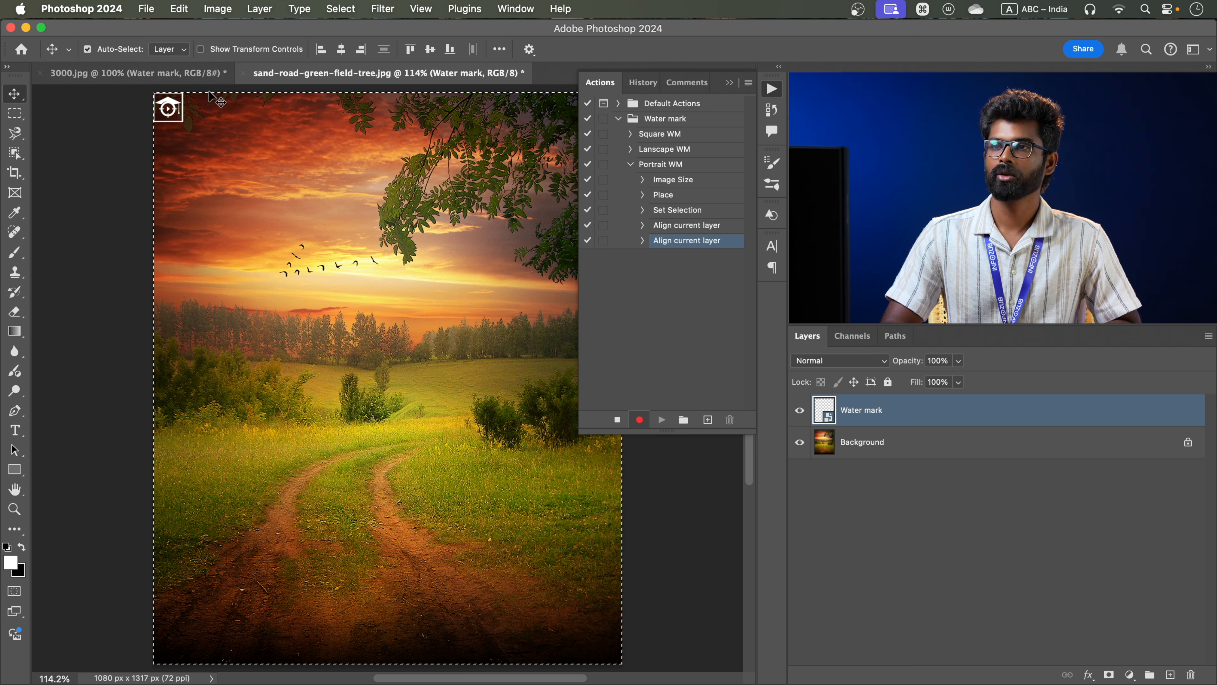
key(super+d)
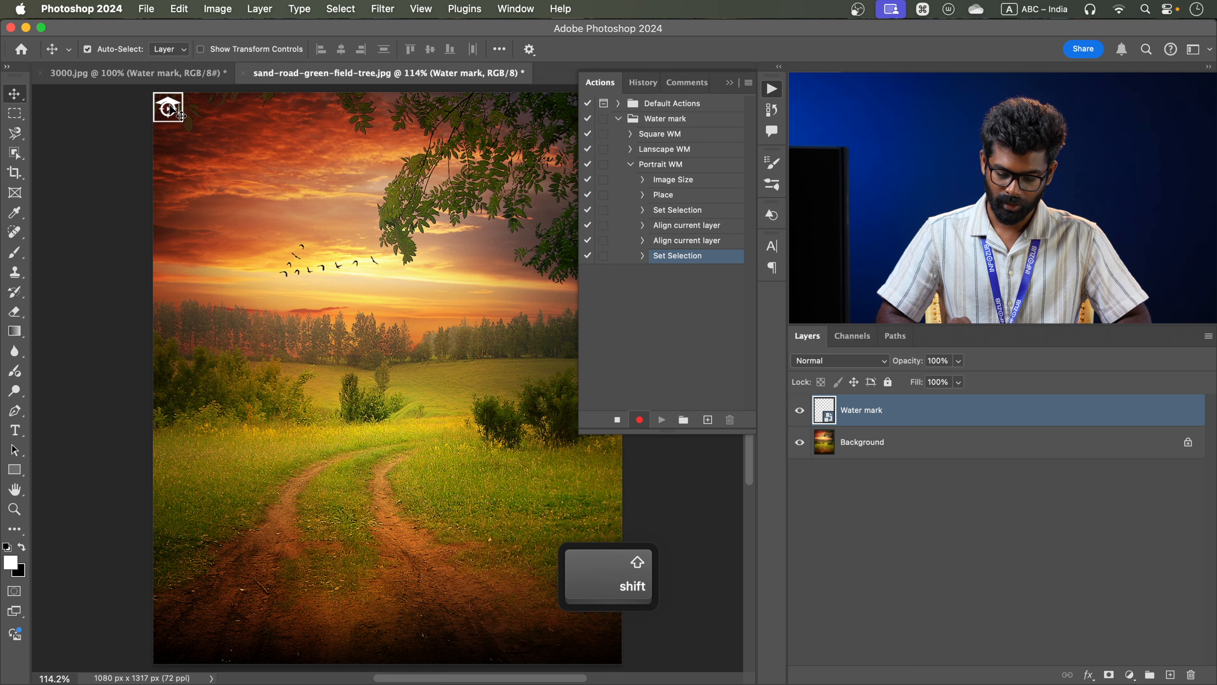
key(shift+Down)
key(shift+Down)
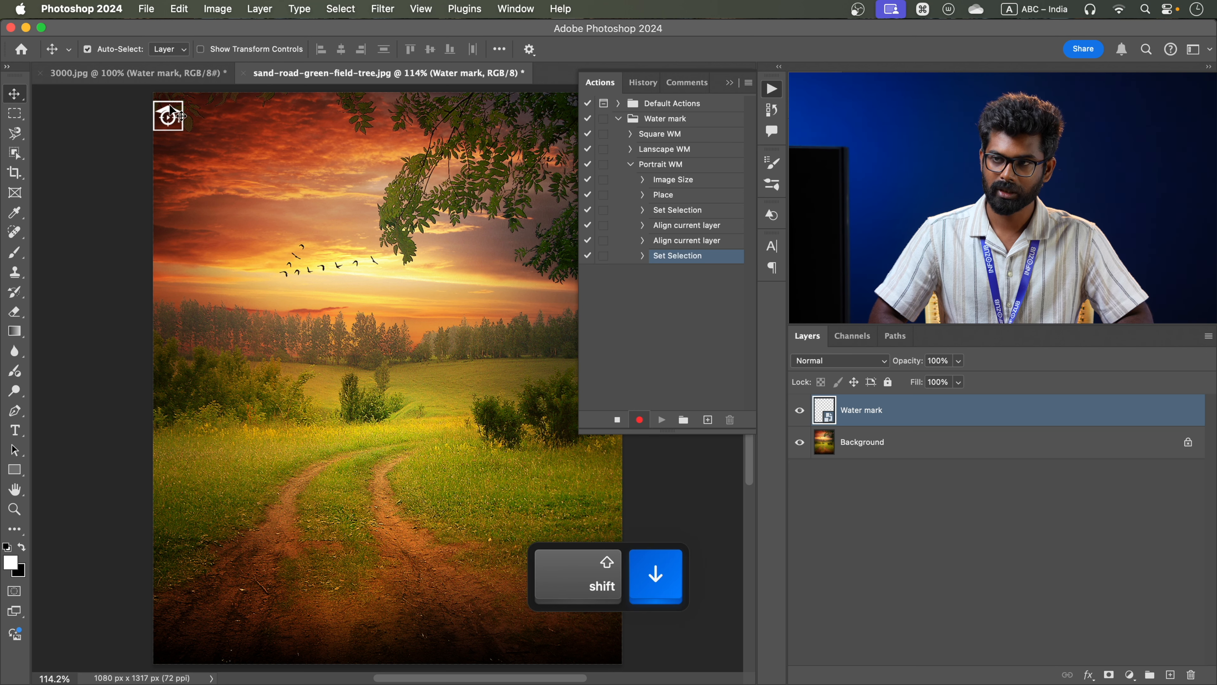
key(shift+Right)
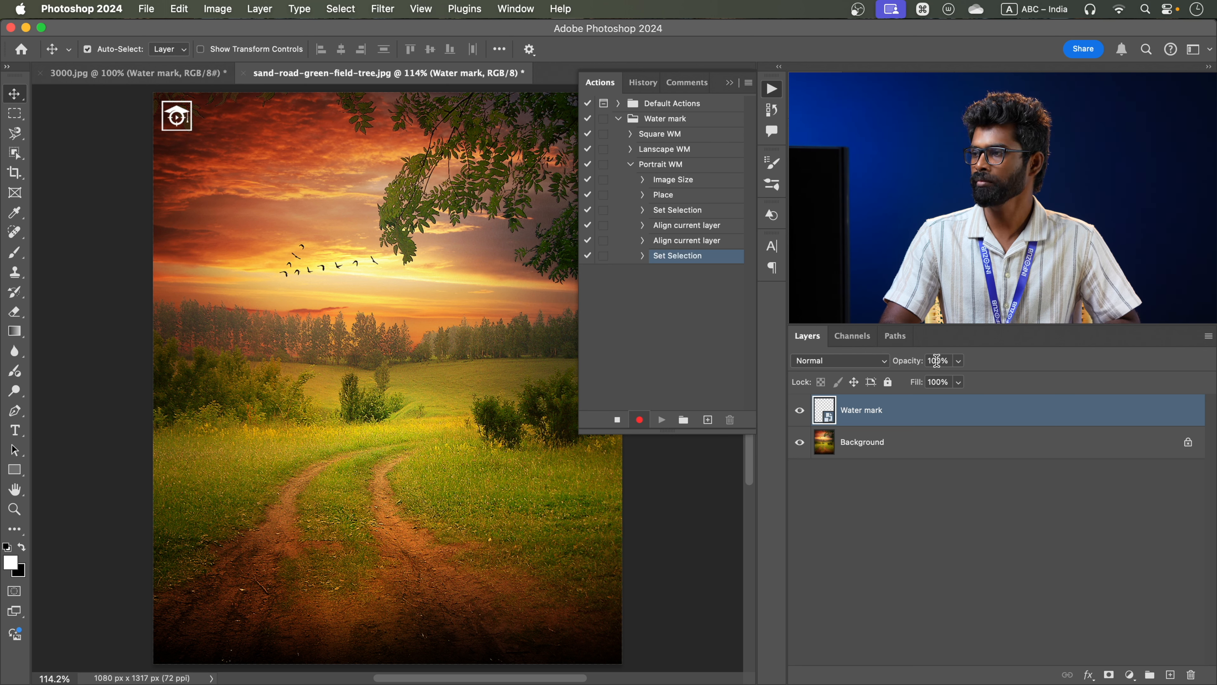
Set the Water mark layer's opacity to 50%, then stop recording the Portrait WM action and collapse its steps.
click(947, 360)
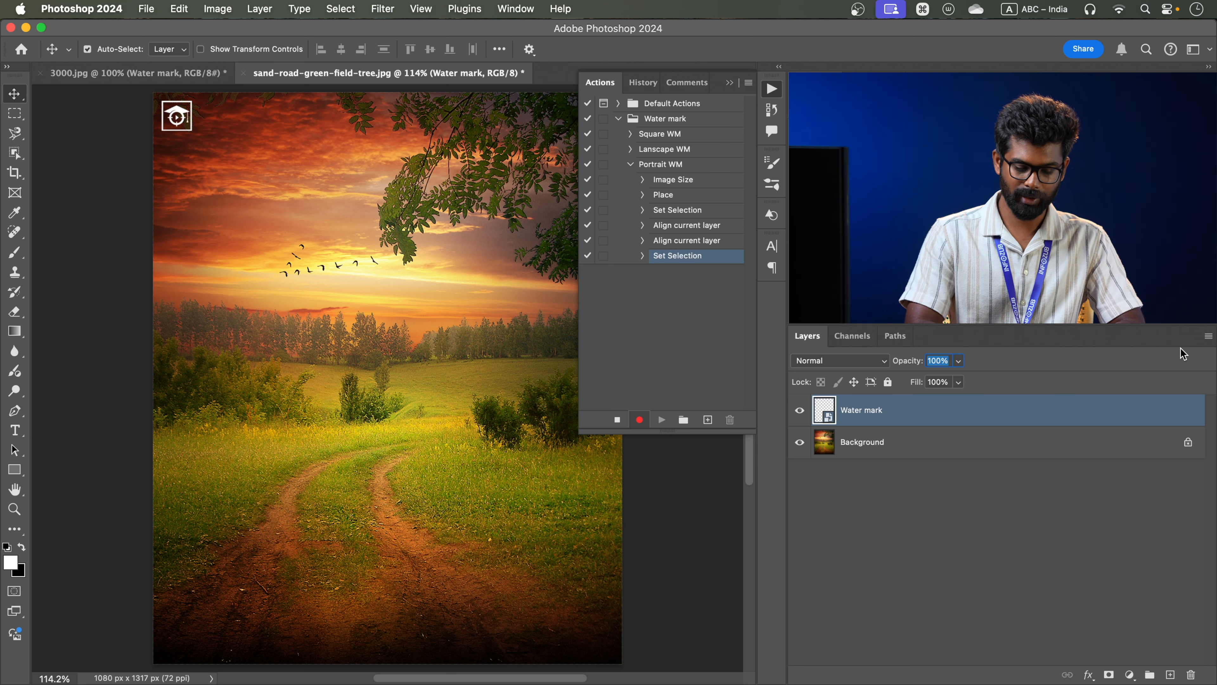
text(50)
key(Return)
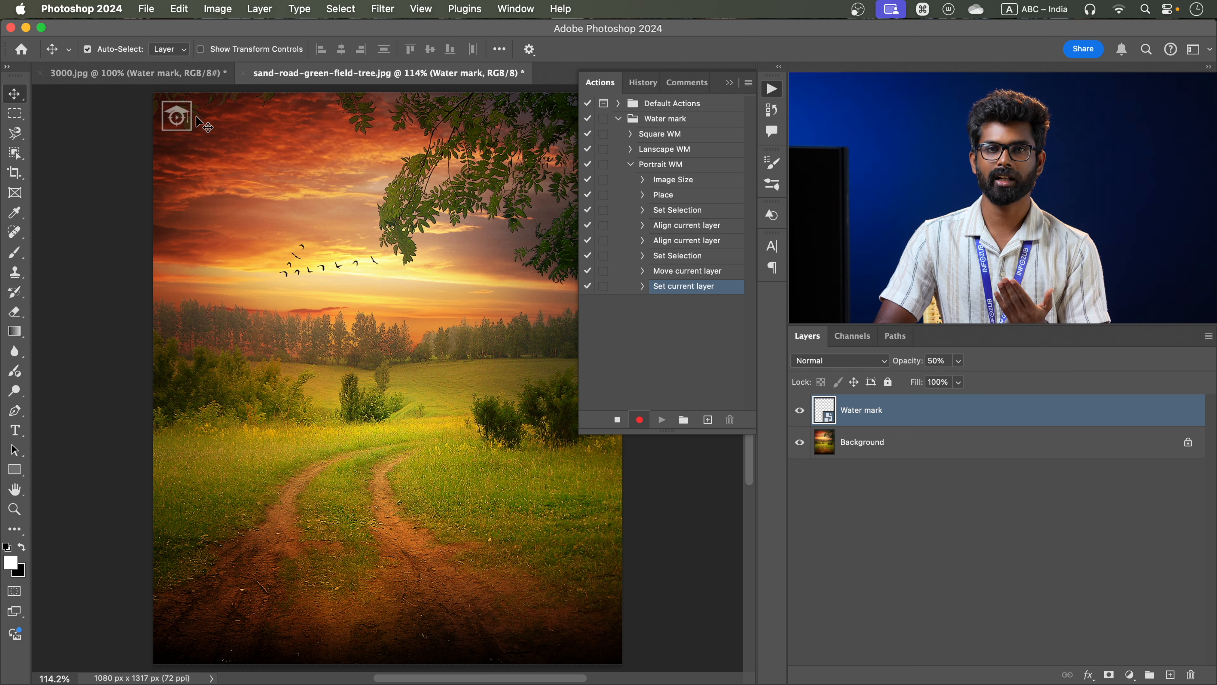
click(617, 421)
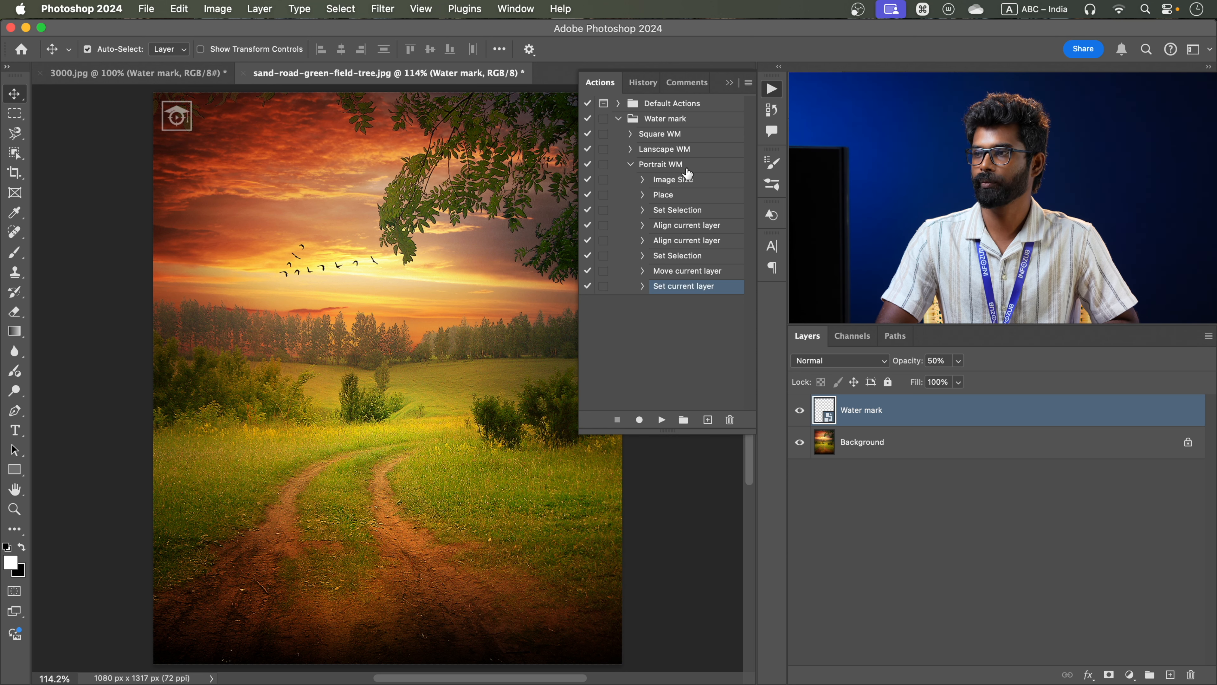
click(642, 164)
click(631, 164)
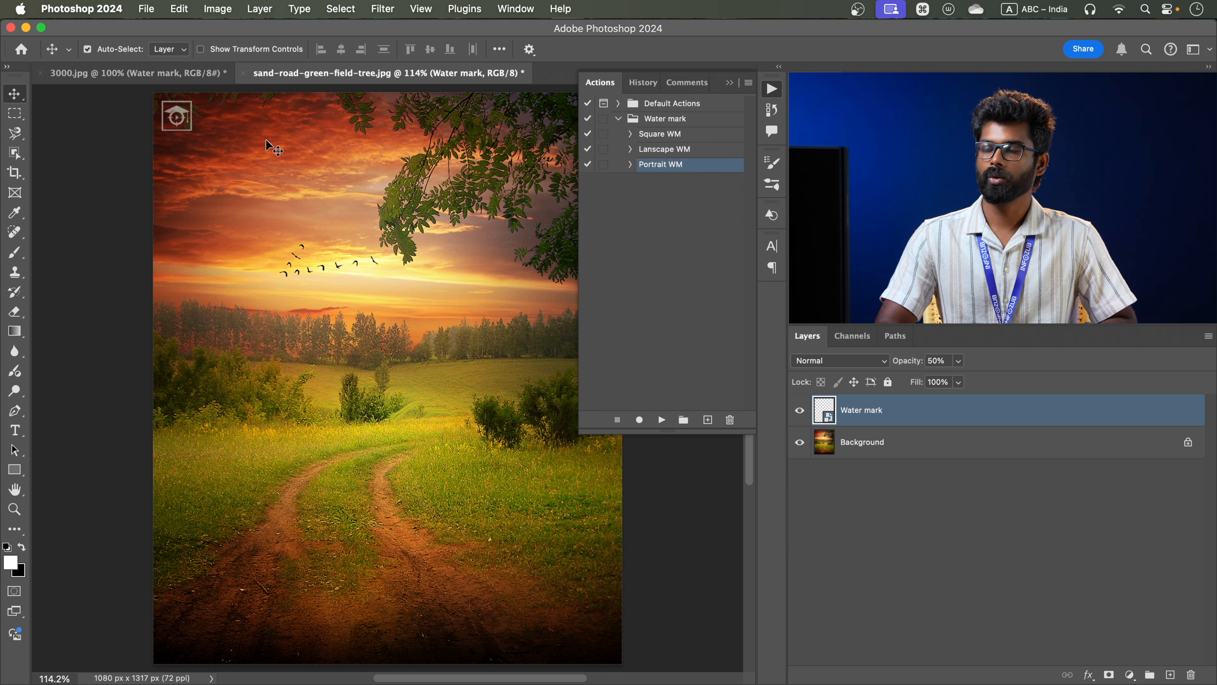
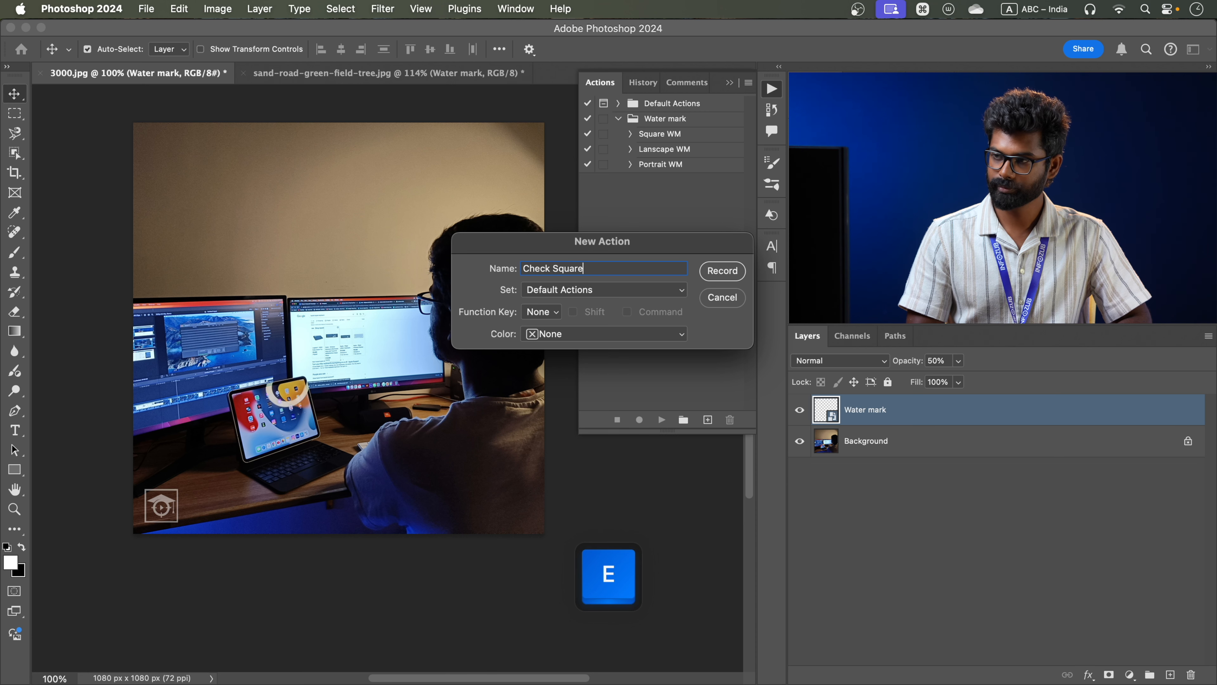
Name the new action "Check Square or portrait", assign it to the Water mark set, and start recording it.
text(0r portra)
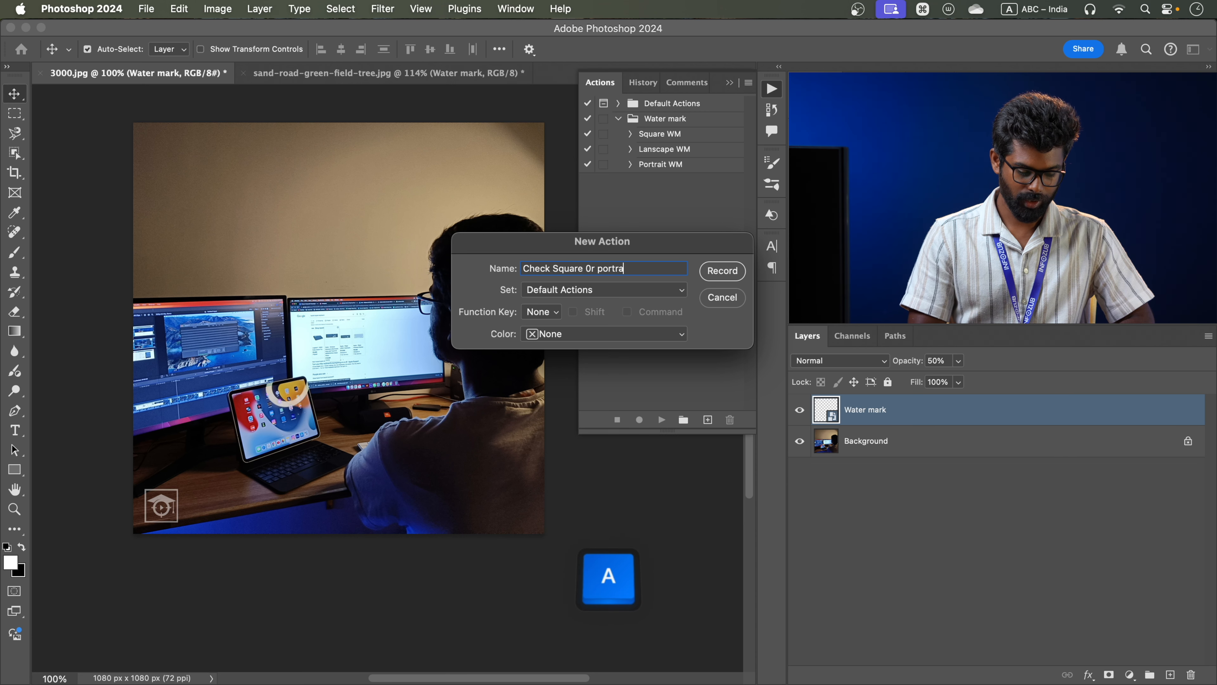
text(it)
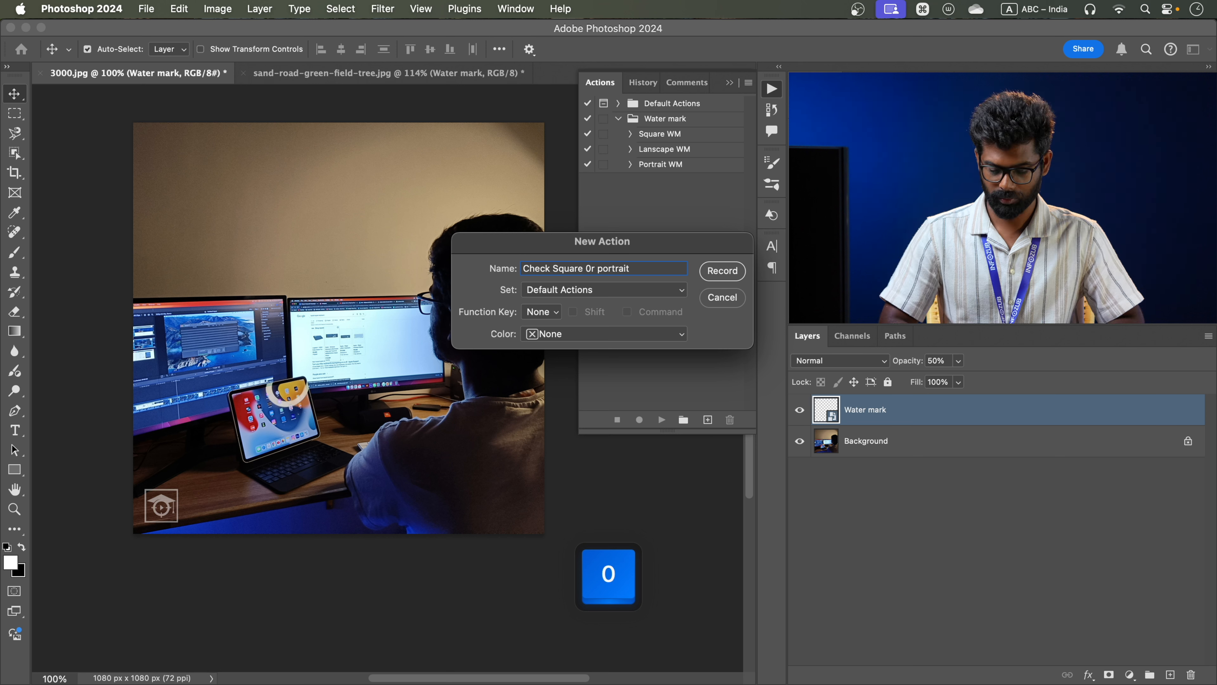
key(BackSpace)
text(o)
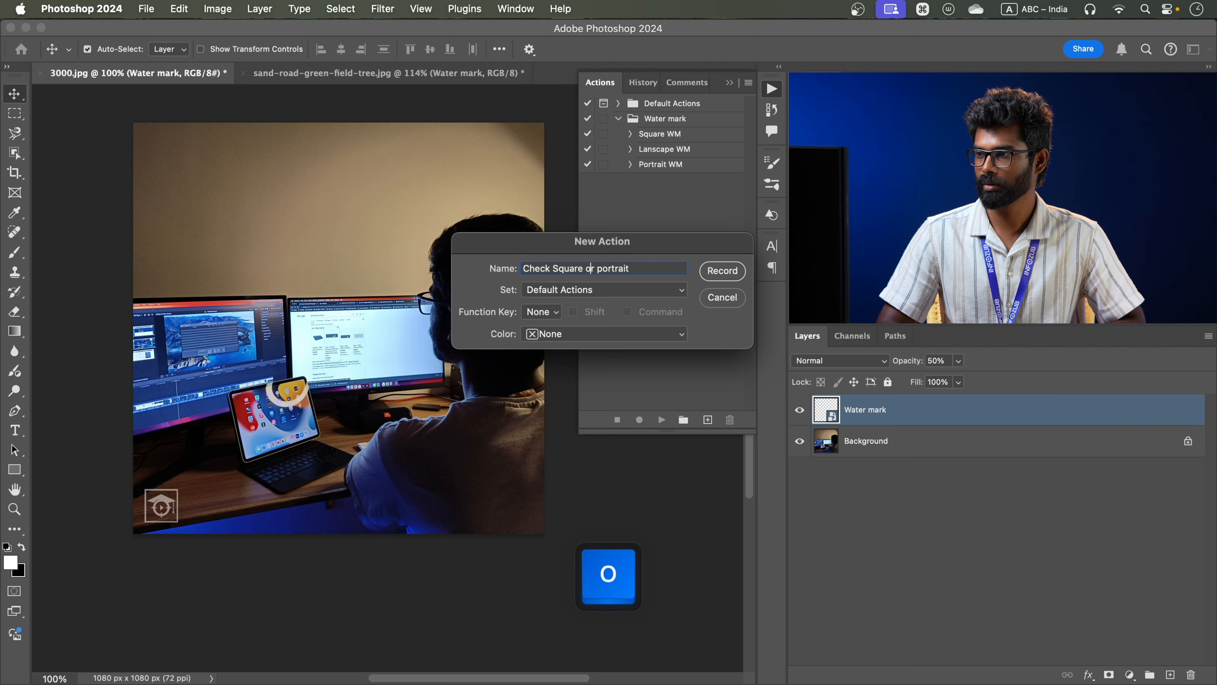
click(534, 290)
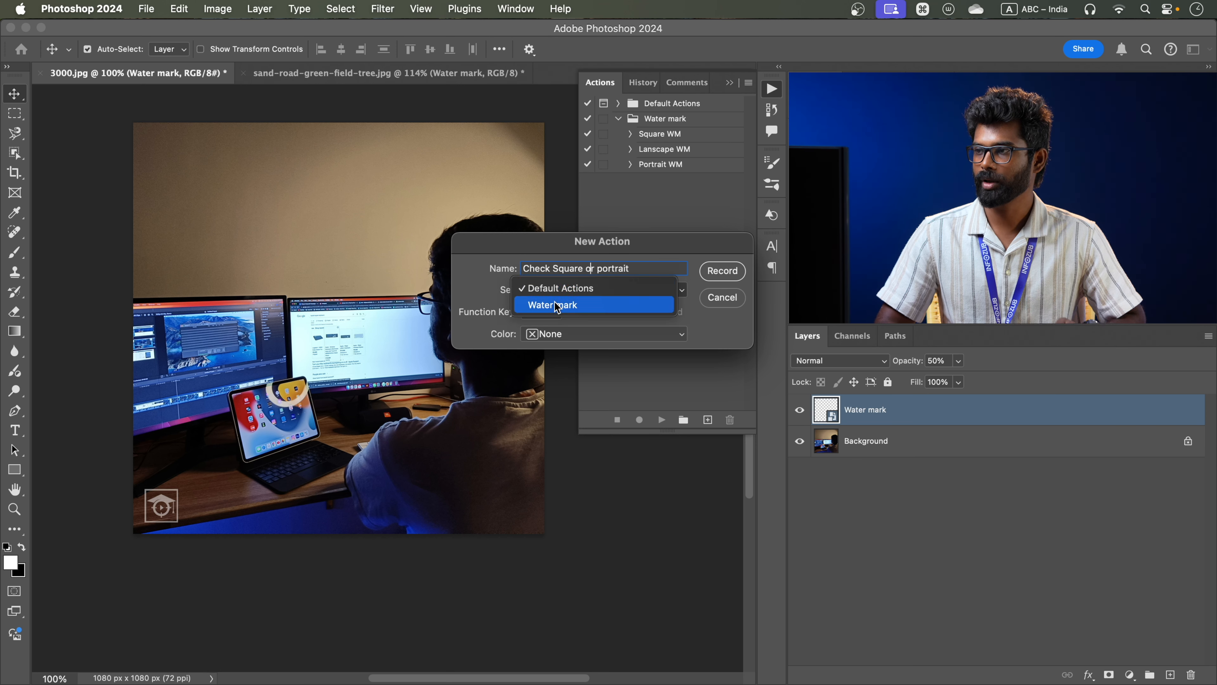
click(557, 306)
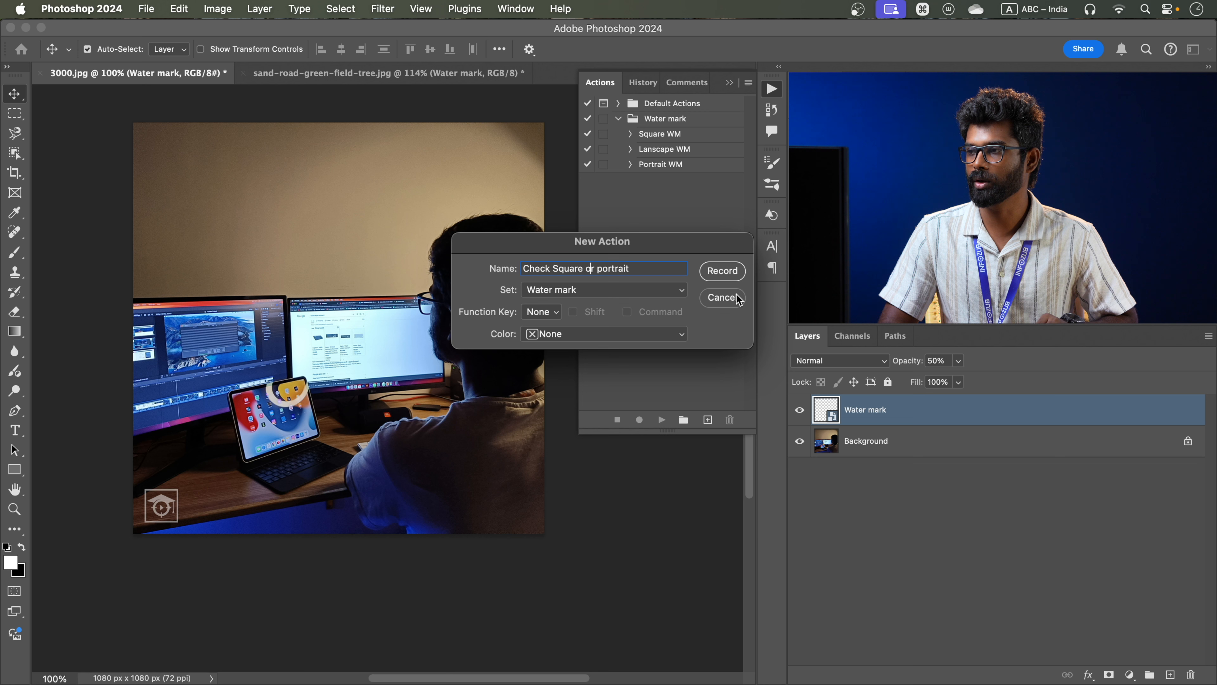
click(728, 274)
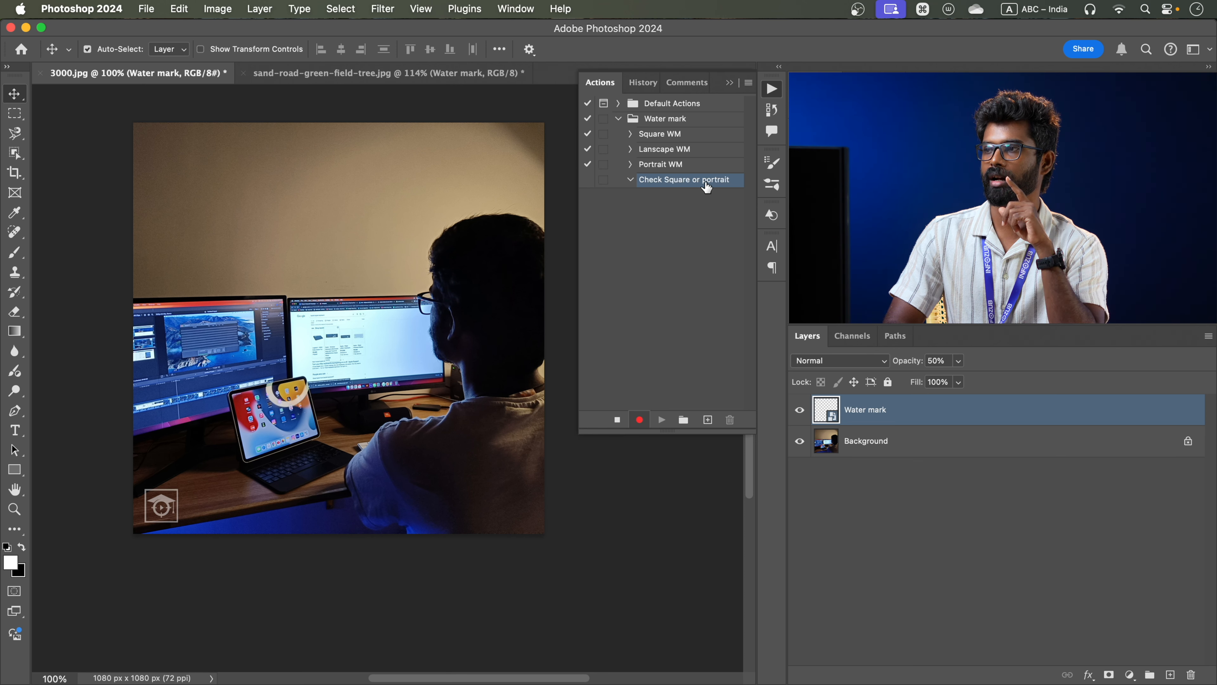
Insert a conditional into the Check Square or portrait action with the condition Document Is Square.
click(749, 84)
click(791, 284)
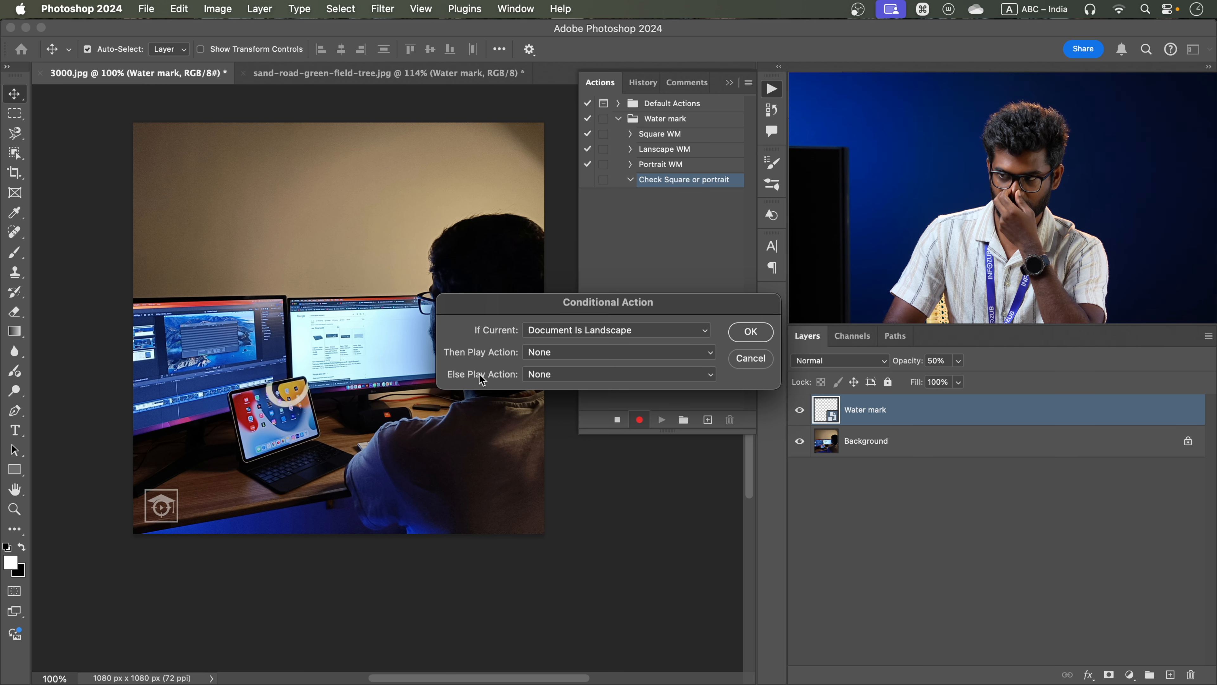
click(590, 332)
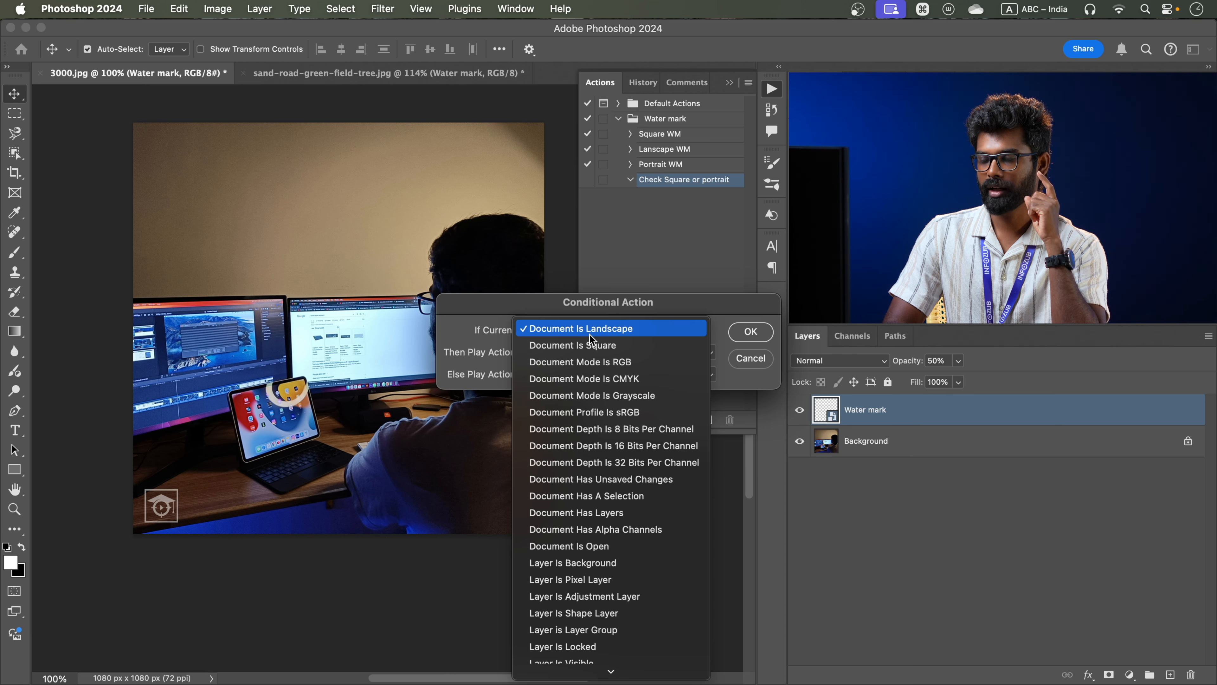
scroll(555, 603, down, 3)
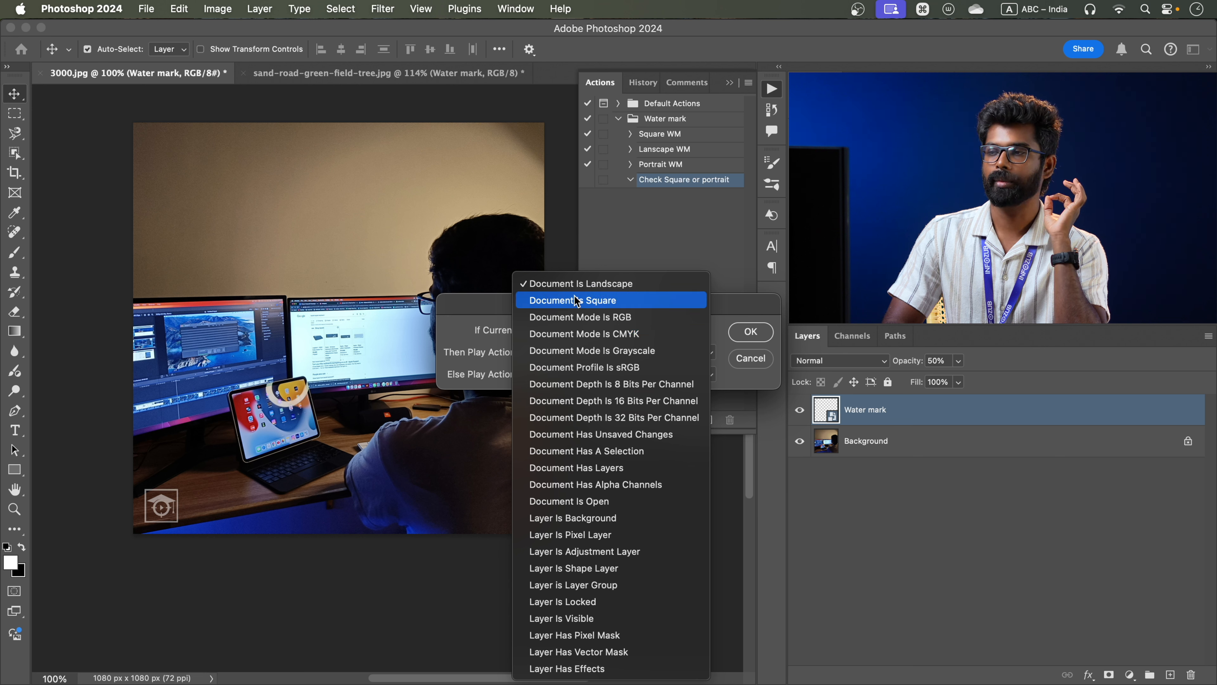
click(587, 301)
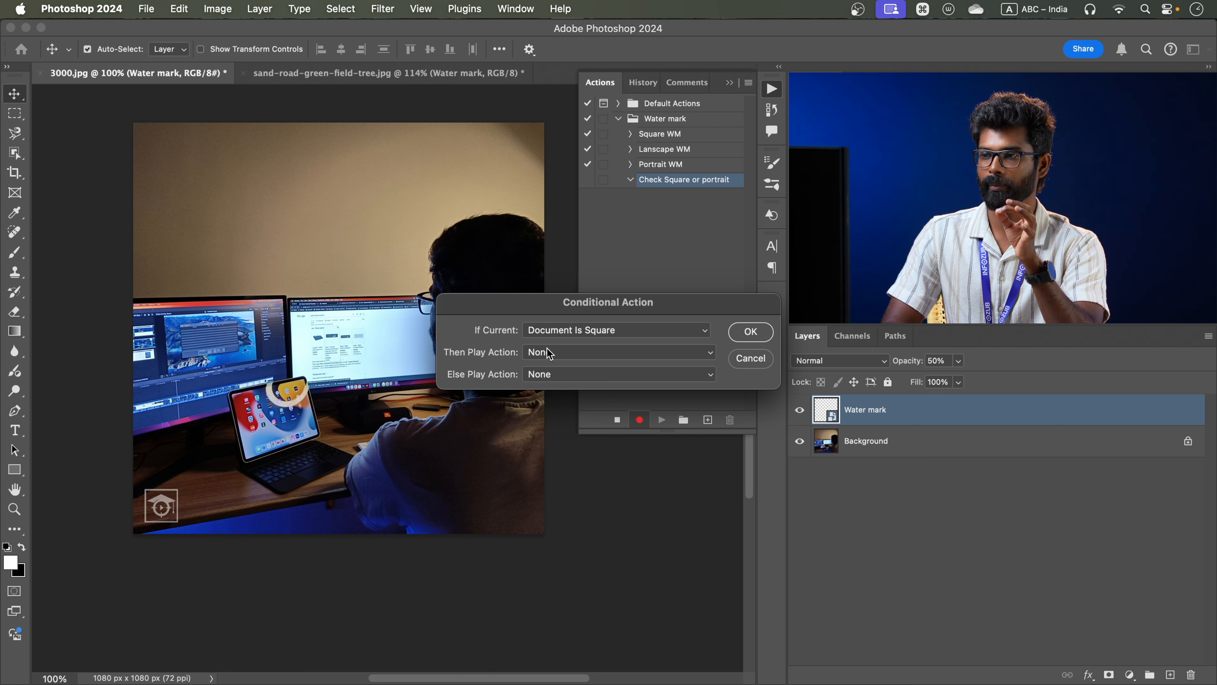
Make the conditional play Square WM if true and Portrait WM otherwise, then stop recording and collapse the action.
click(537, 352)
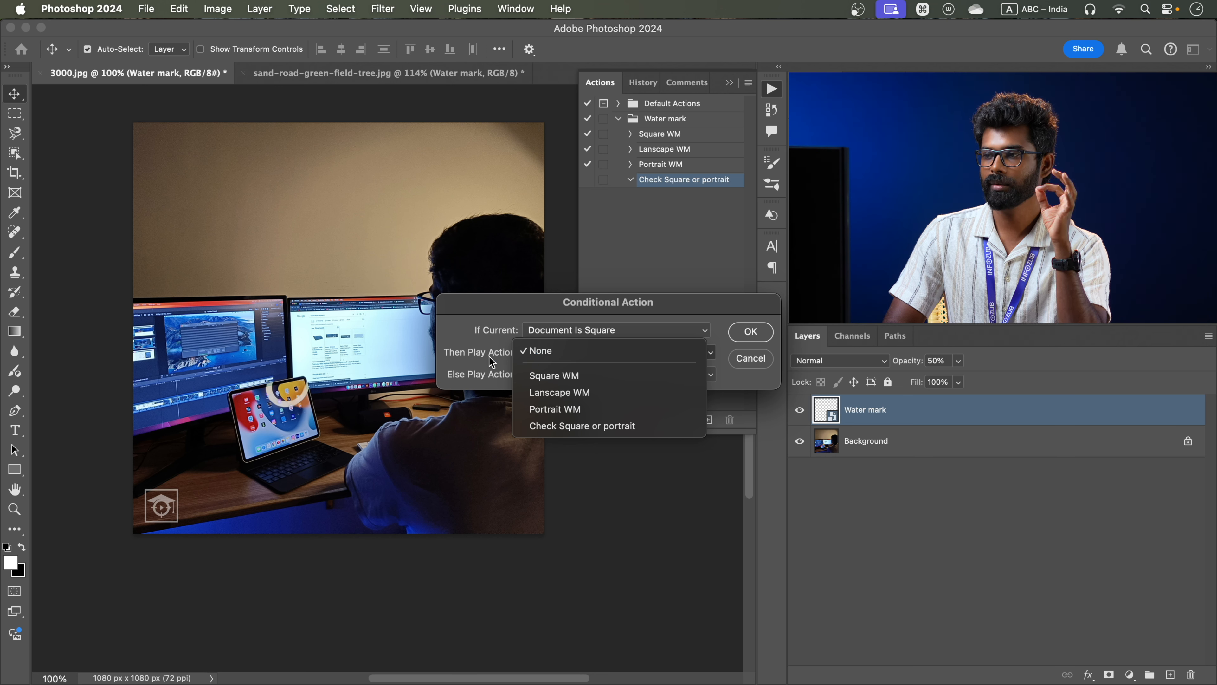
click(557, 378)
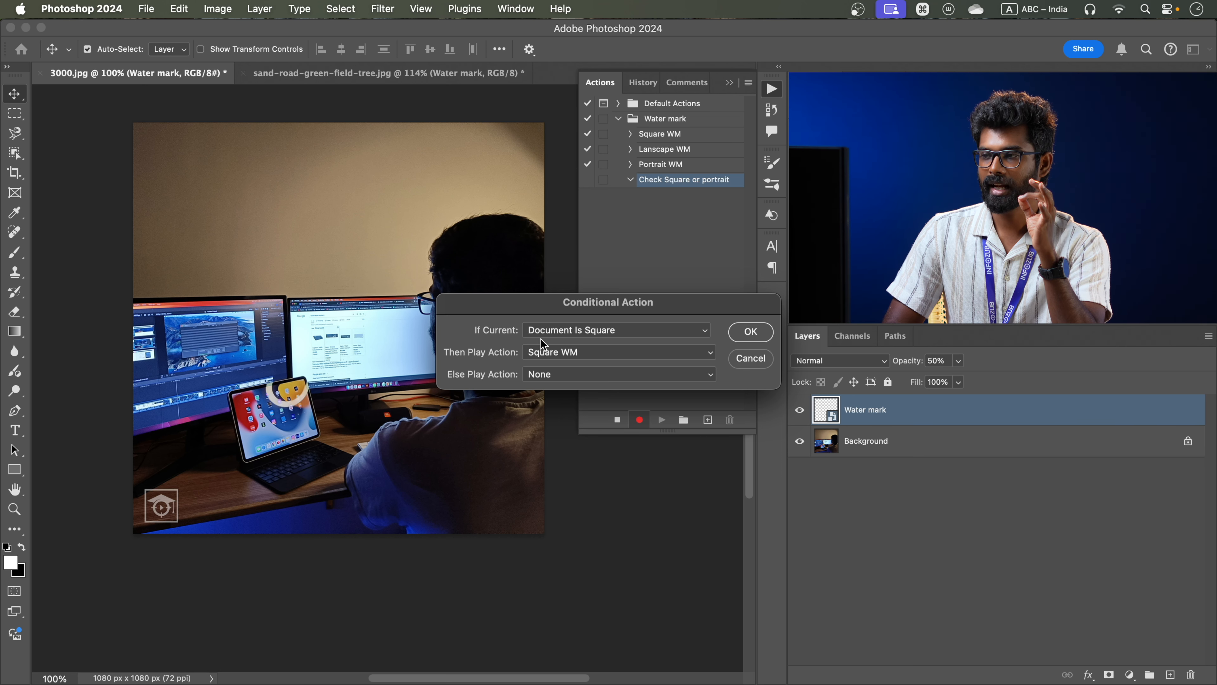
click(545, 380)
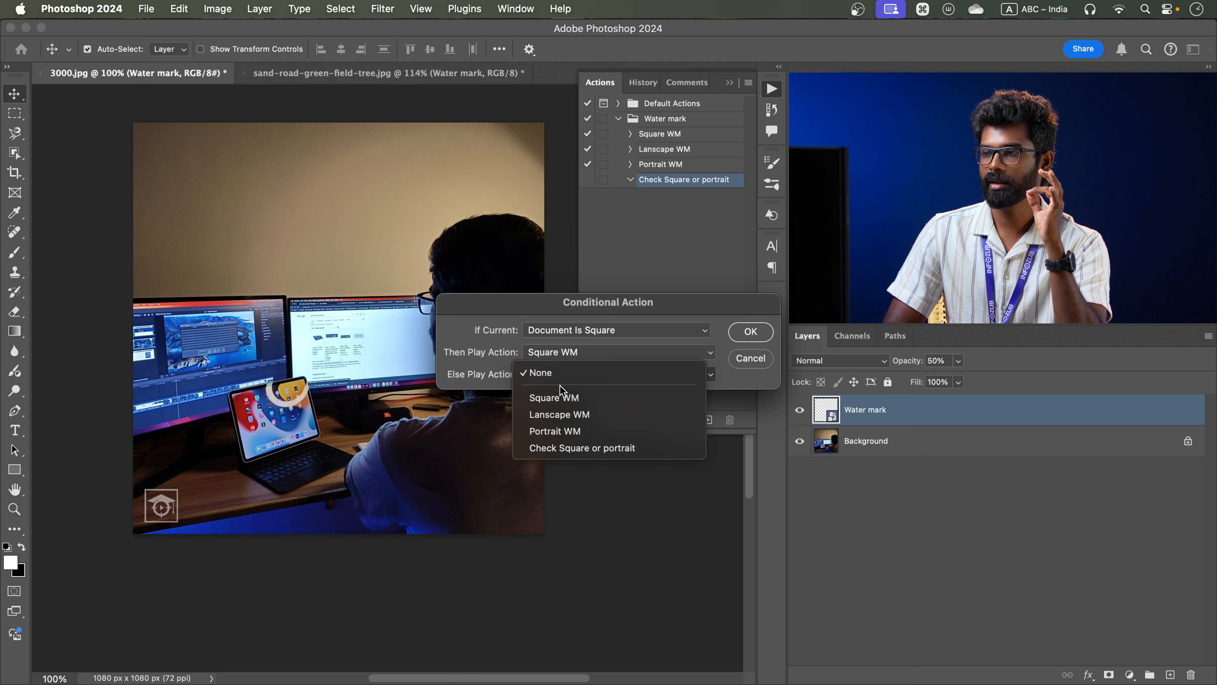
click(569, 433)
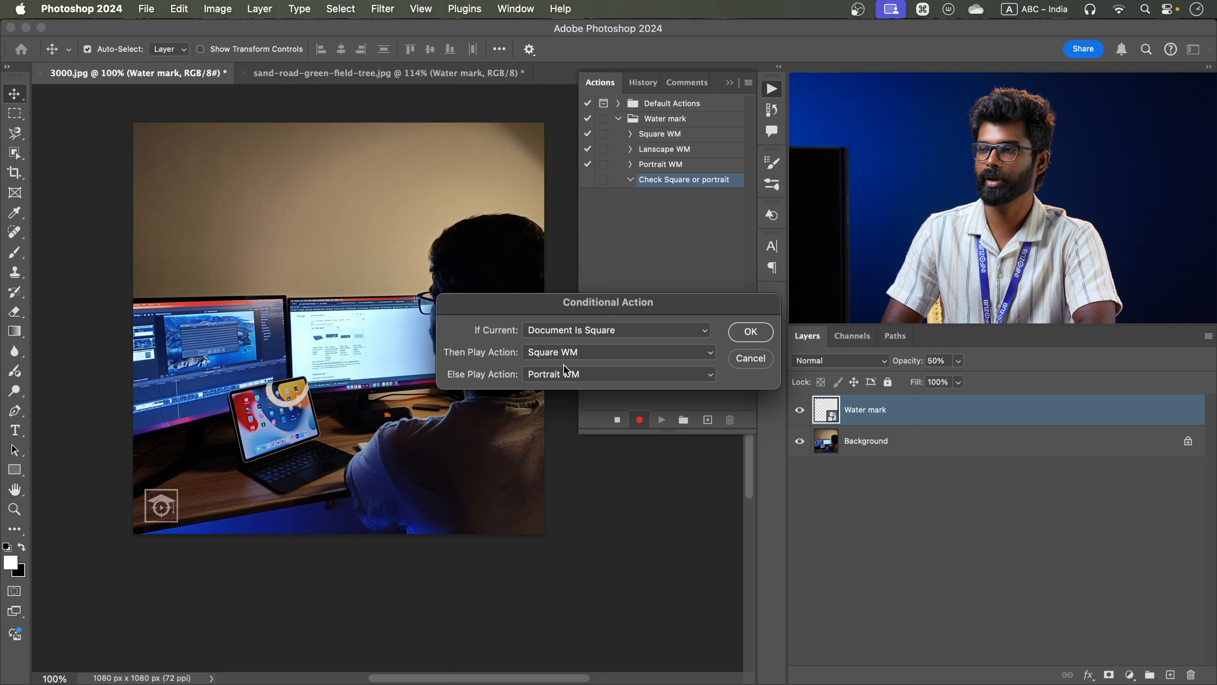
click(750, 331)
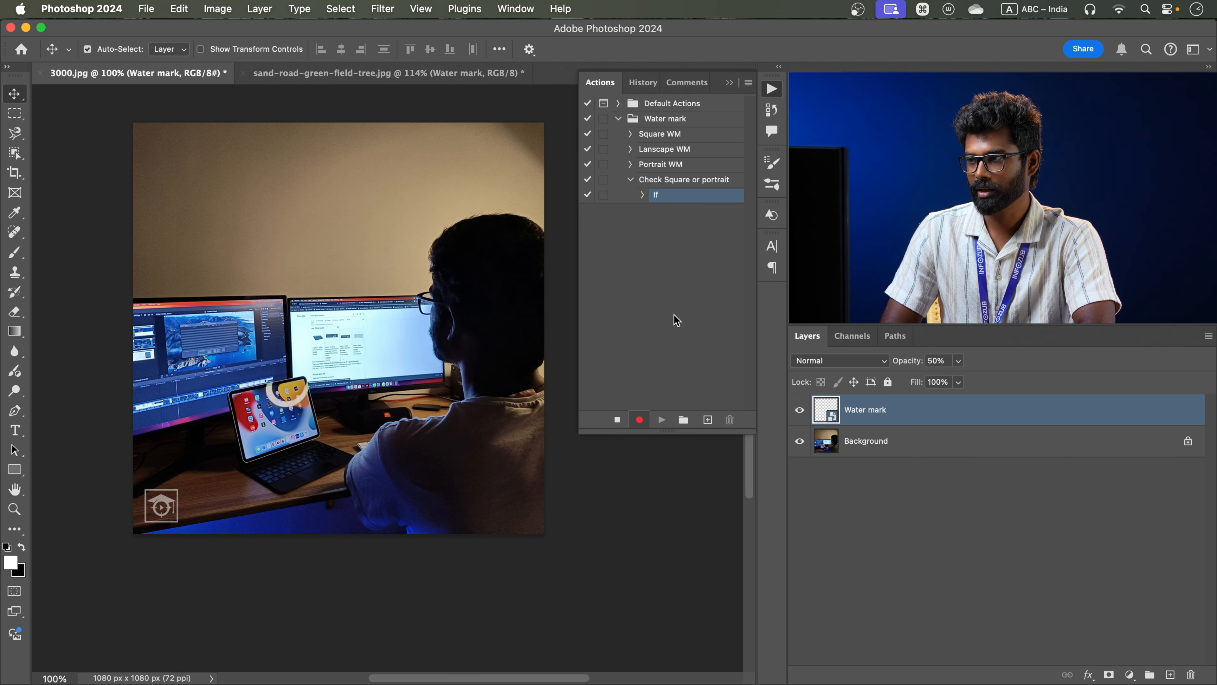
click(618, 422)
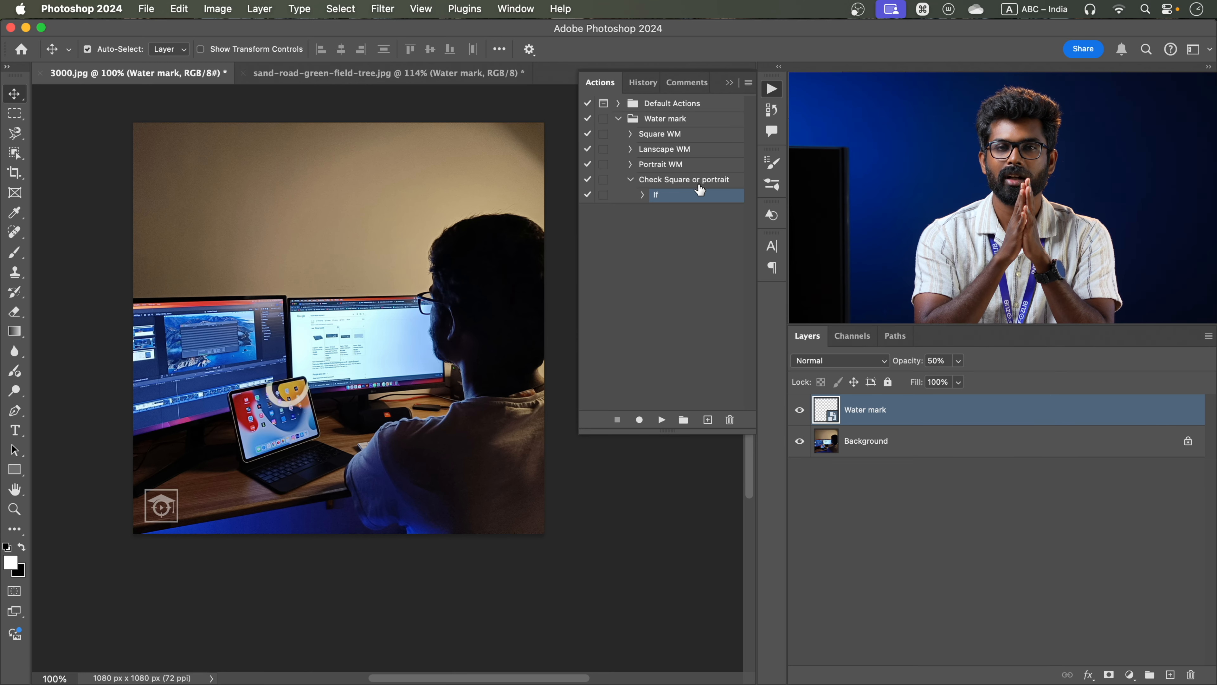
click(666, 181)
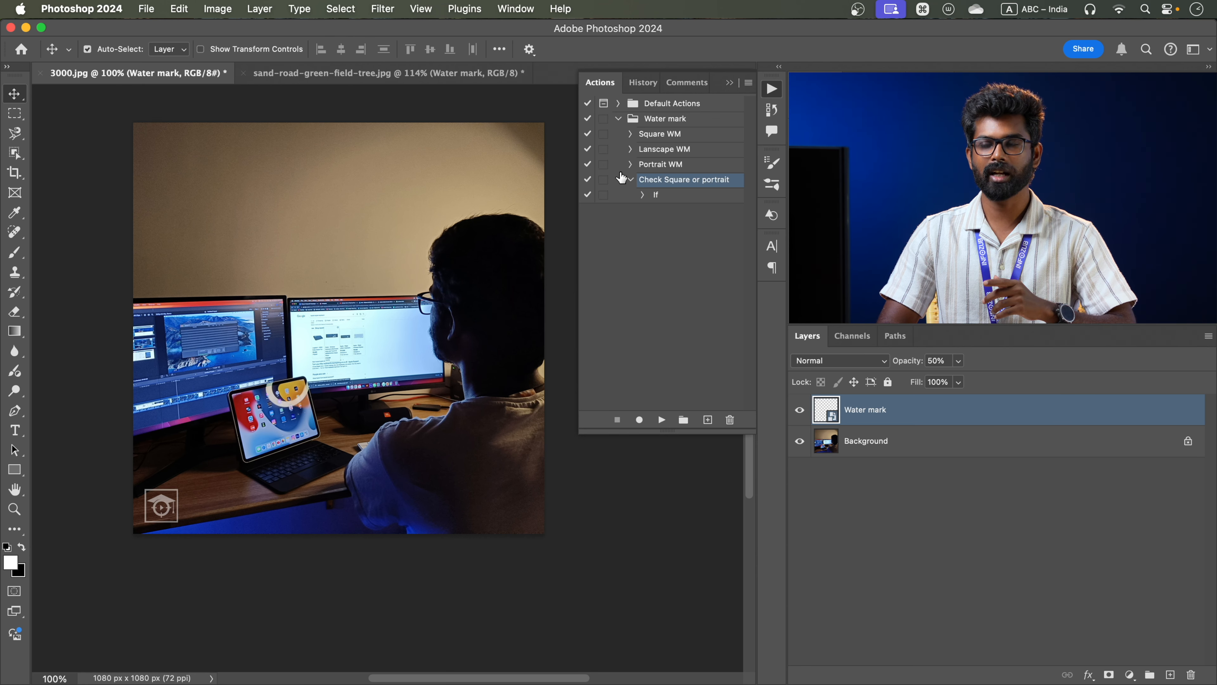
click(630, 180)
Create a new action named "Master Action" in the Water mark set and start recording it.
click(708, 420)
text(Master Act)
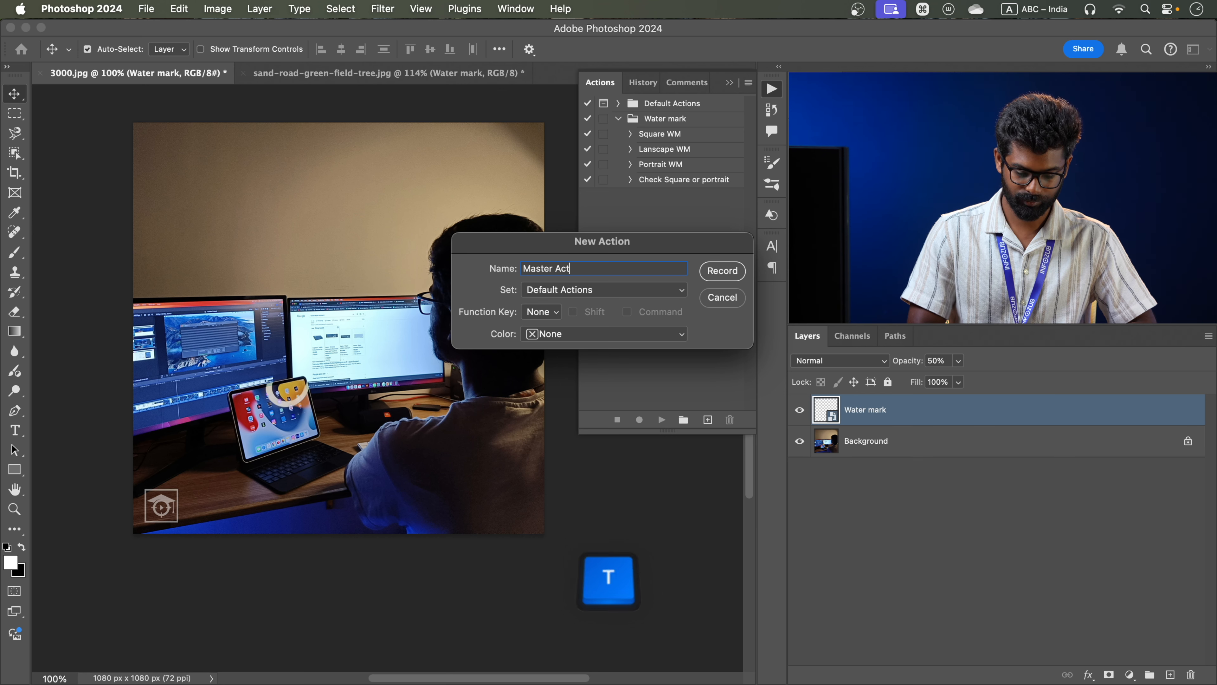
text(ion)
click(555, 290)
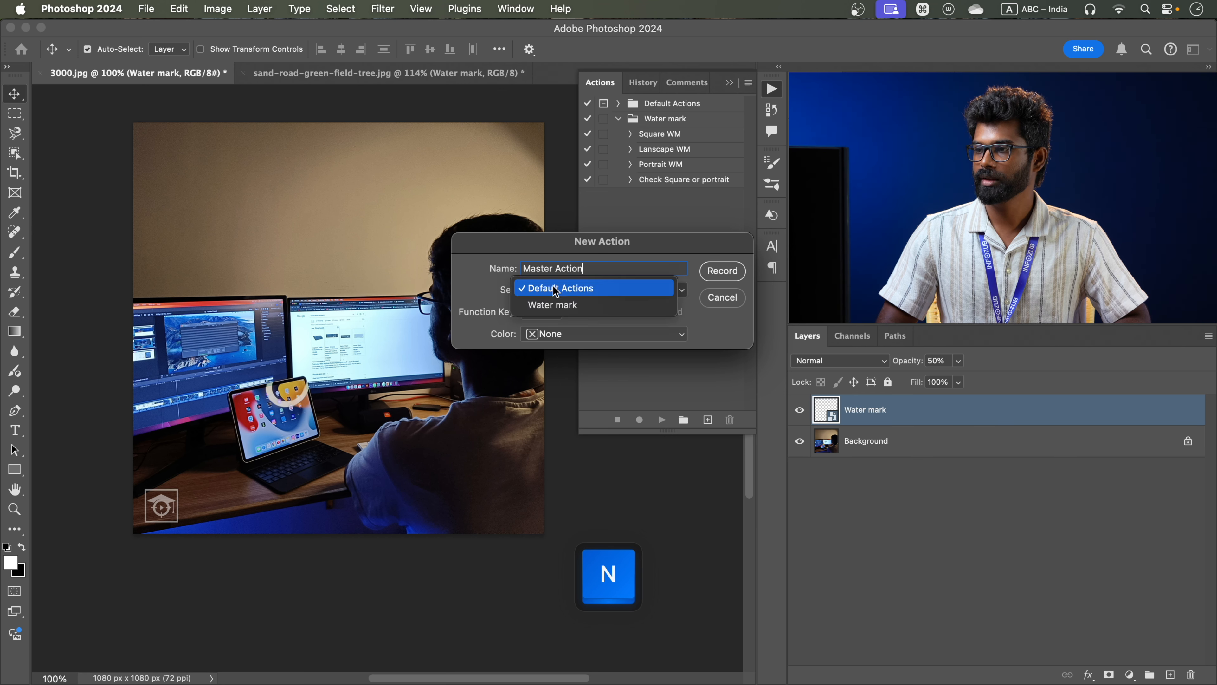
click(553, 305)
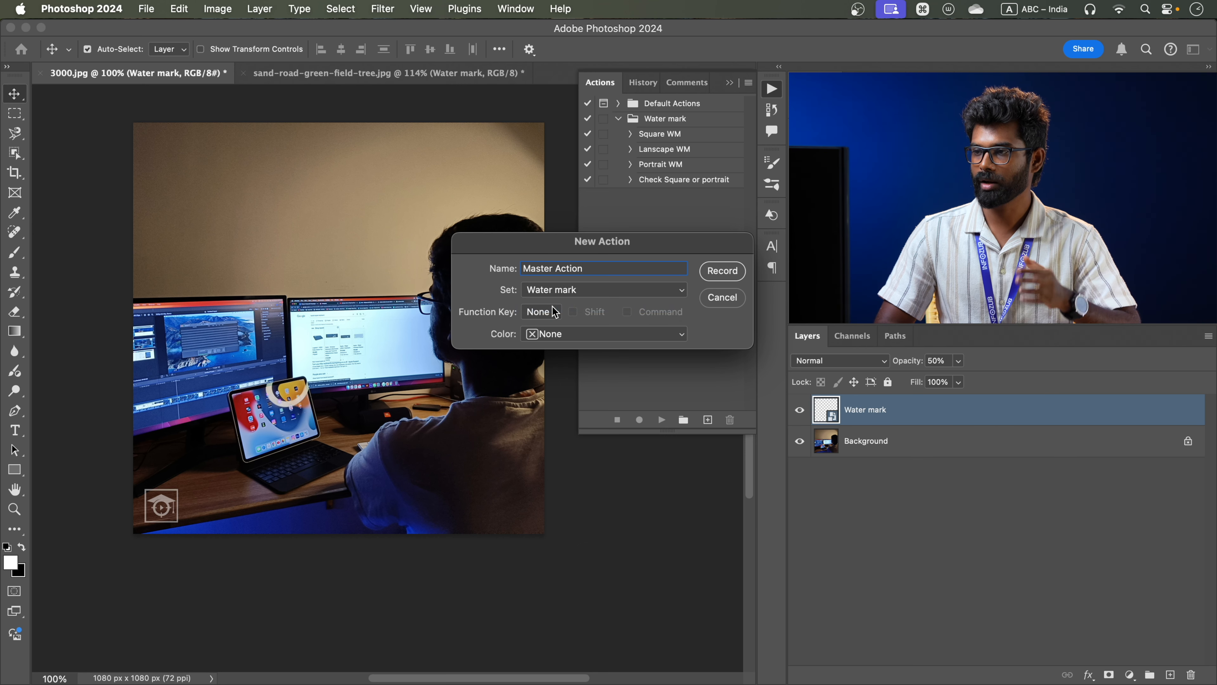
click(738, 275)
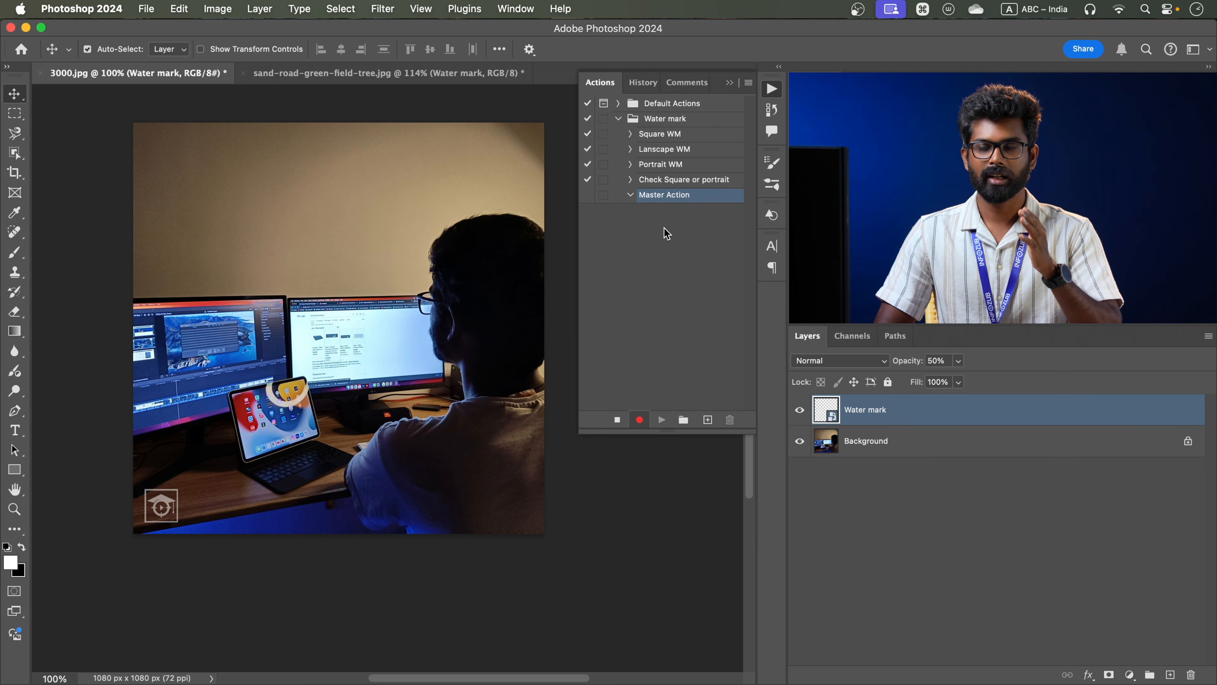
Insert a conditional into the Master Action with the condition Document Is Landscape.
click(749, 83)
click(539, 334)
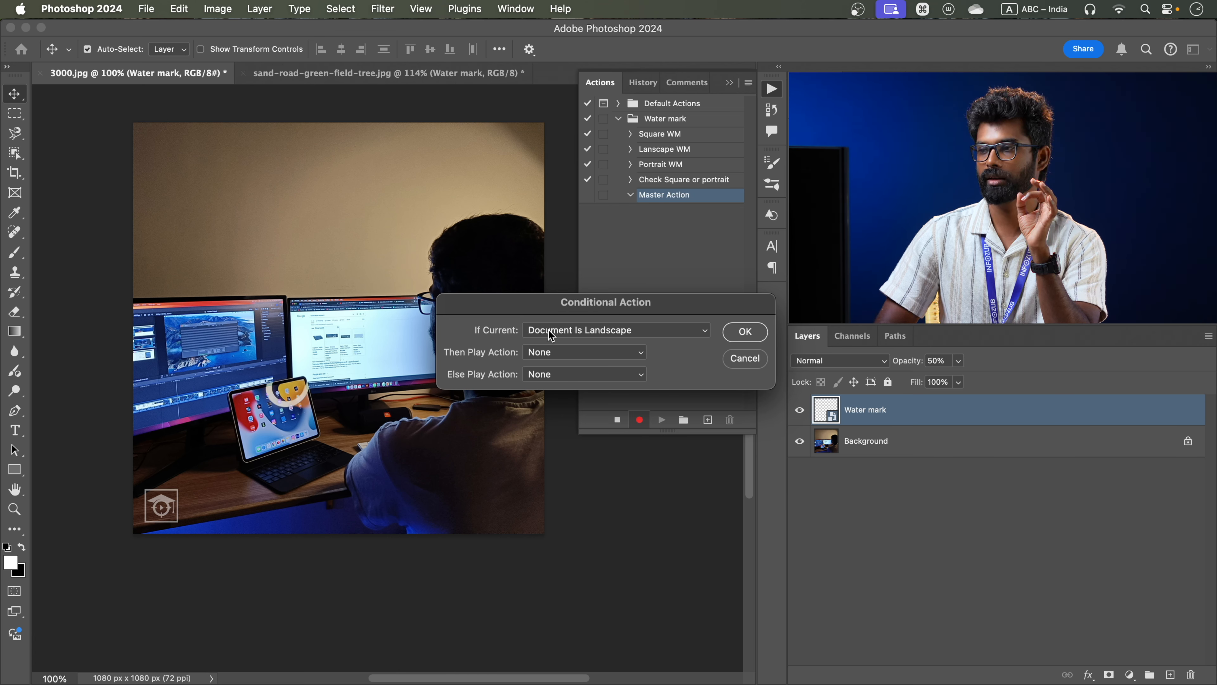
click(549, 330)
click(568, 330)
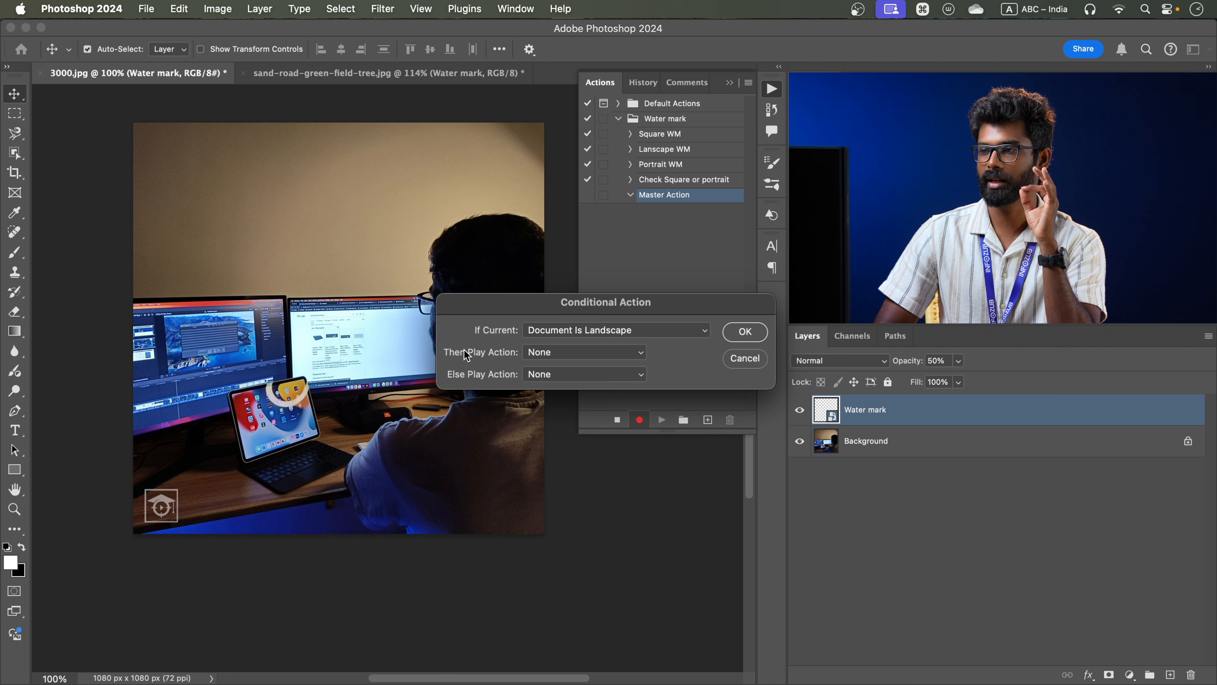
Make the conditional play Lanscape WM if true and Check Square or portrait otherwise, and finish recording and collapse the Master Action.
click(565, 355)
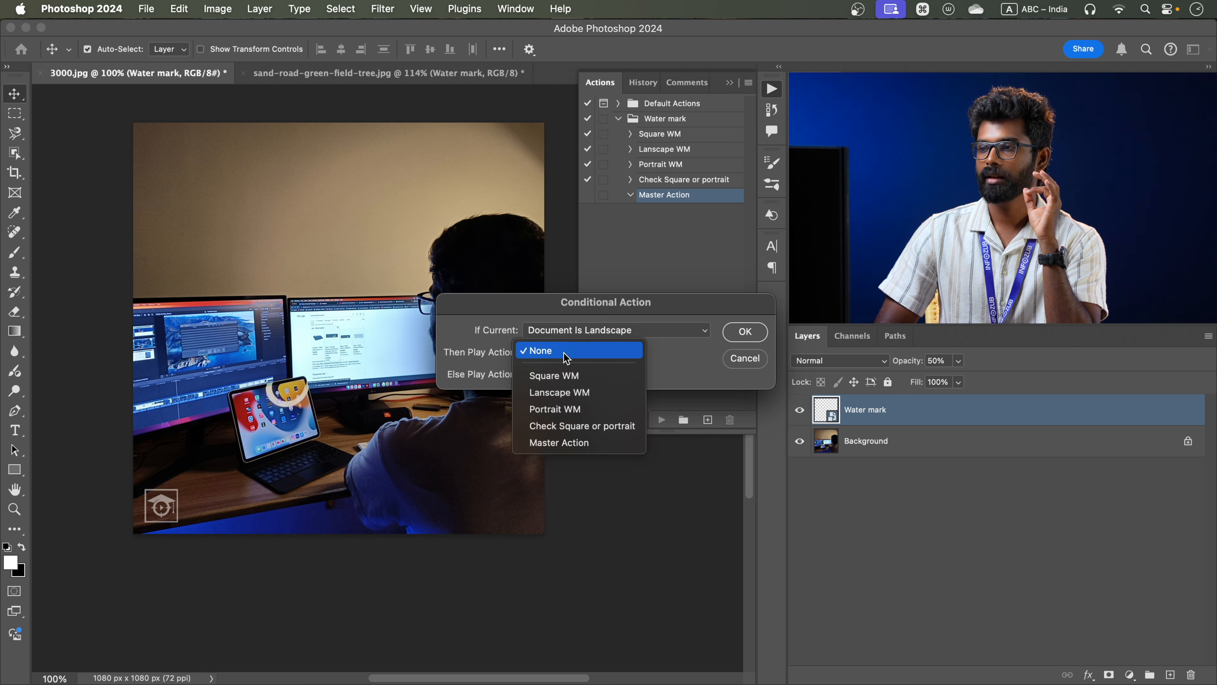
click(574, 394)
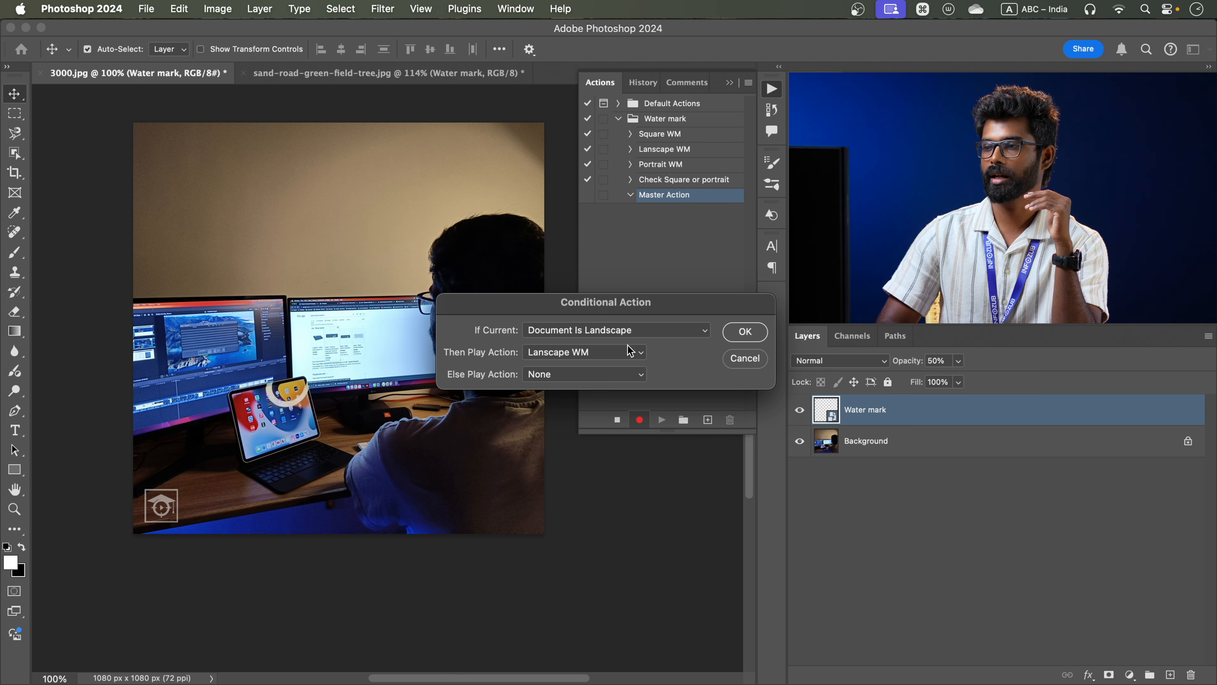
click(623, 374)
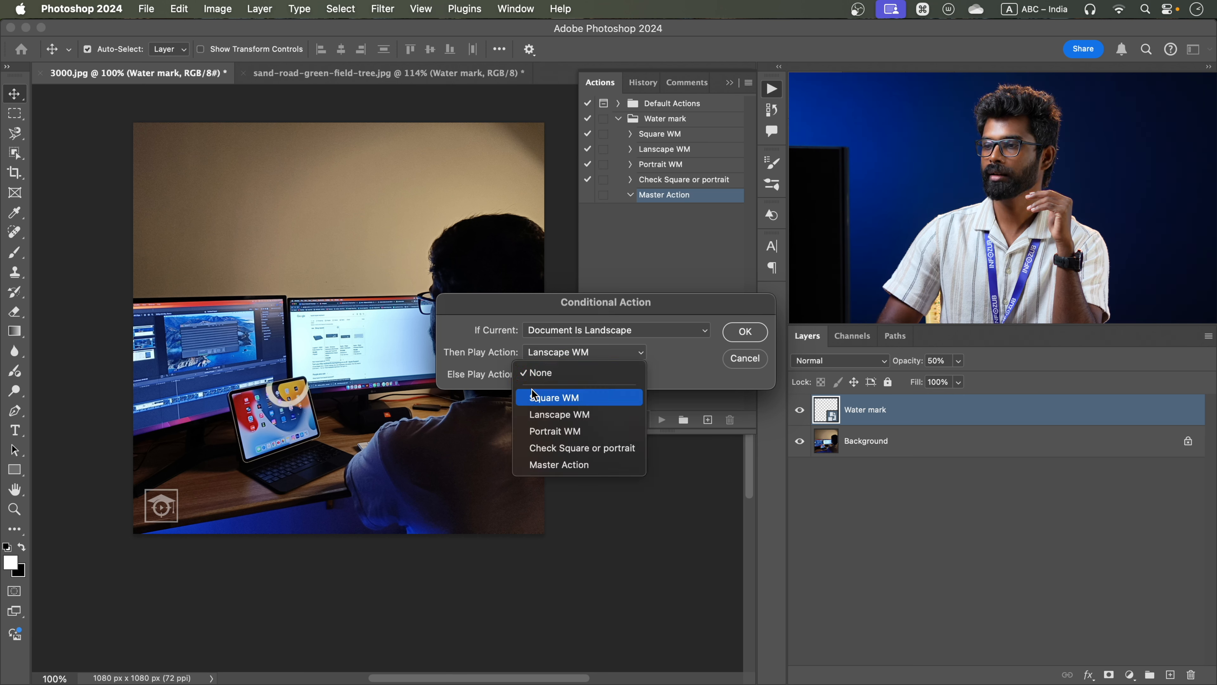
click(567, 448)
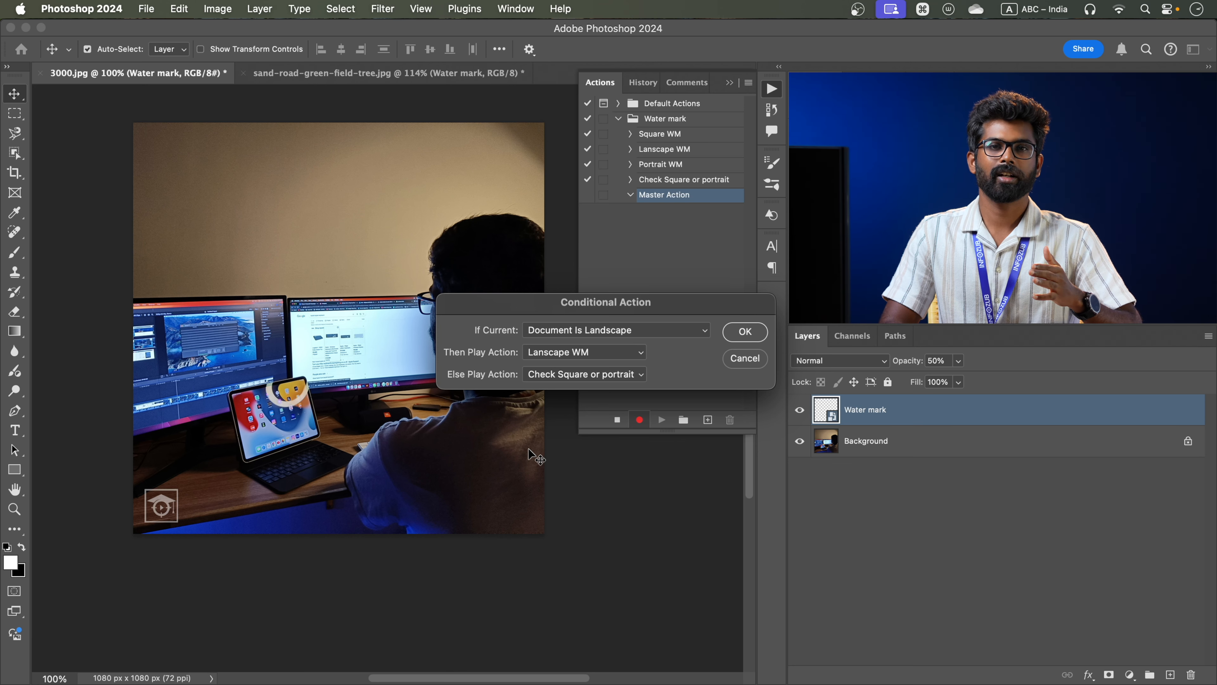
key(Return)
click(617, 420)
click(682, 235)
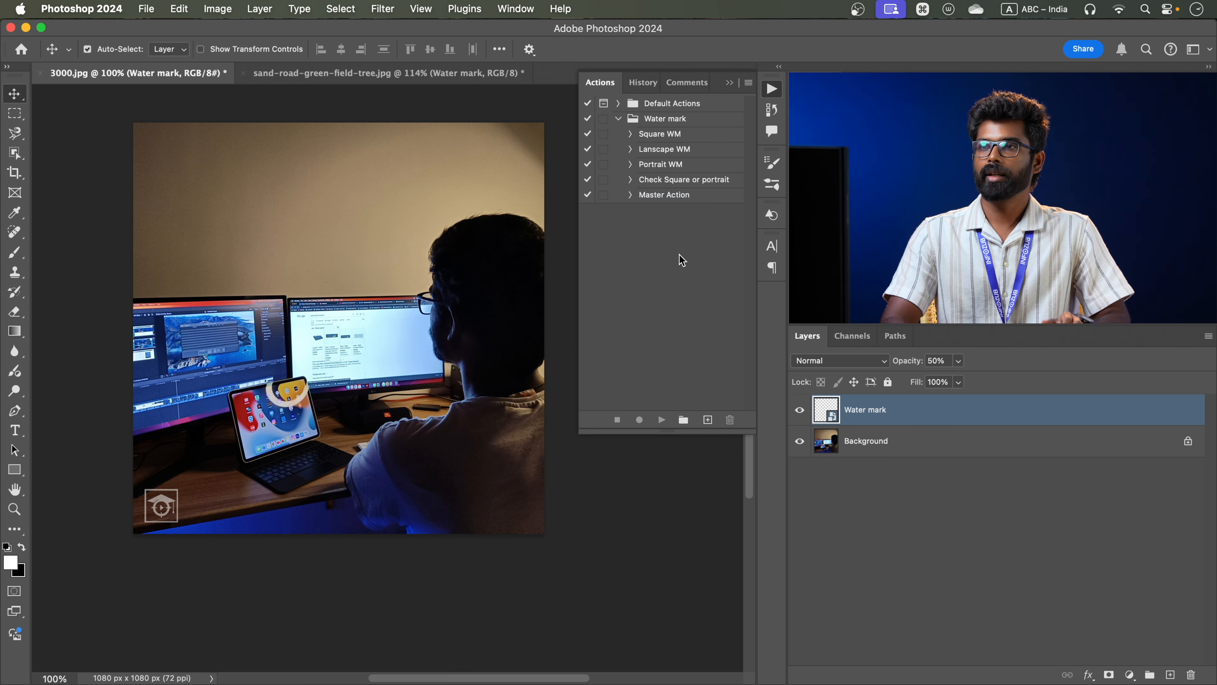
Close the sand-road-green-field-tree.jpg document without saving it.
click(272, 73)
click(244, 74)
key(d)
Switch to Finder, preview IMG20221216144822.jpg in the Images folder, and open it in Photoshop 2024.
key(super+Tab)
click(566, 276)
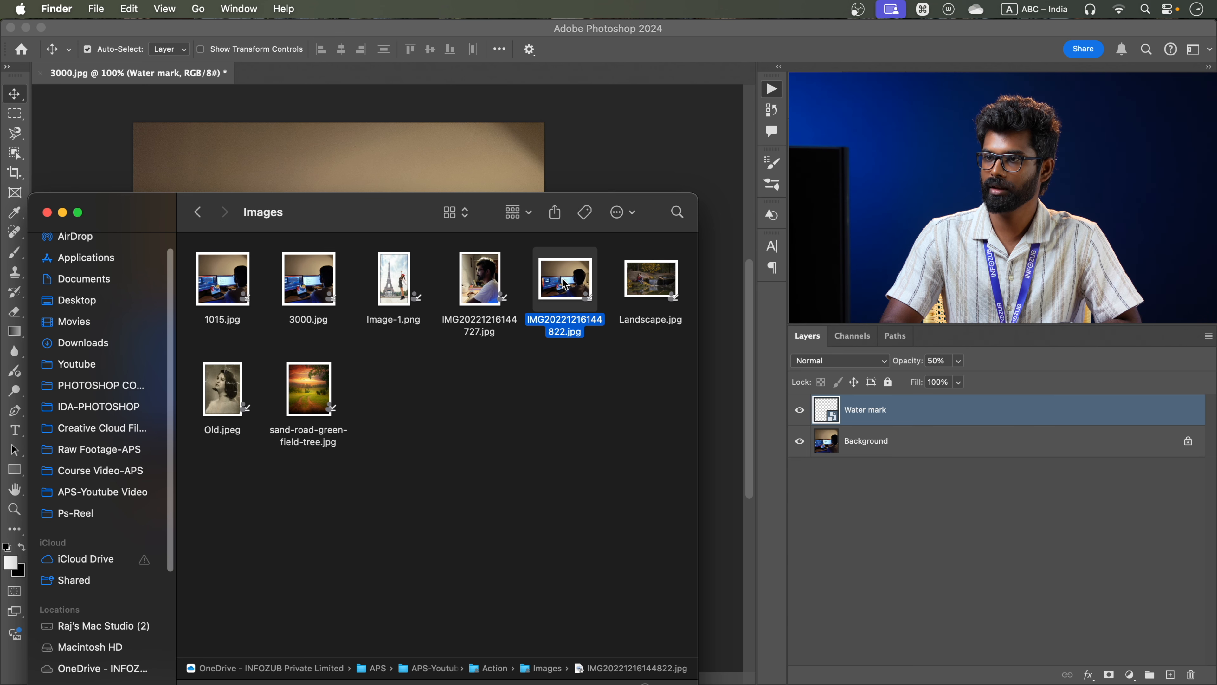
key(space)
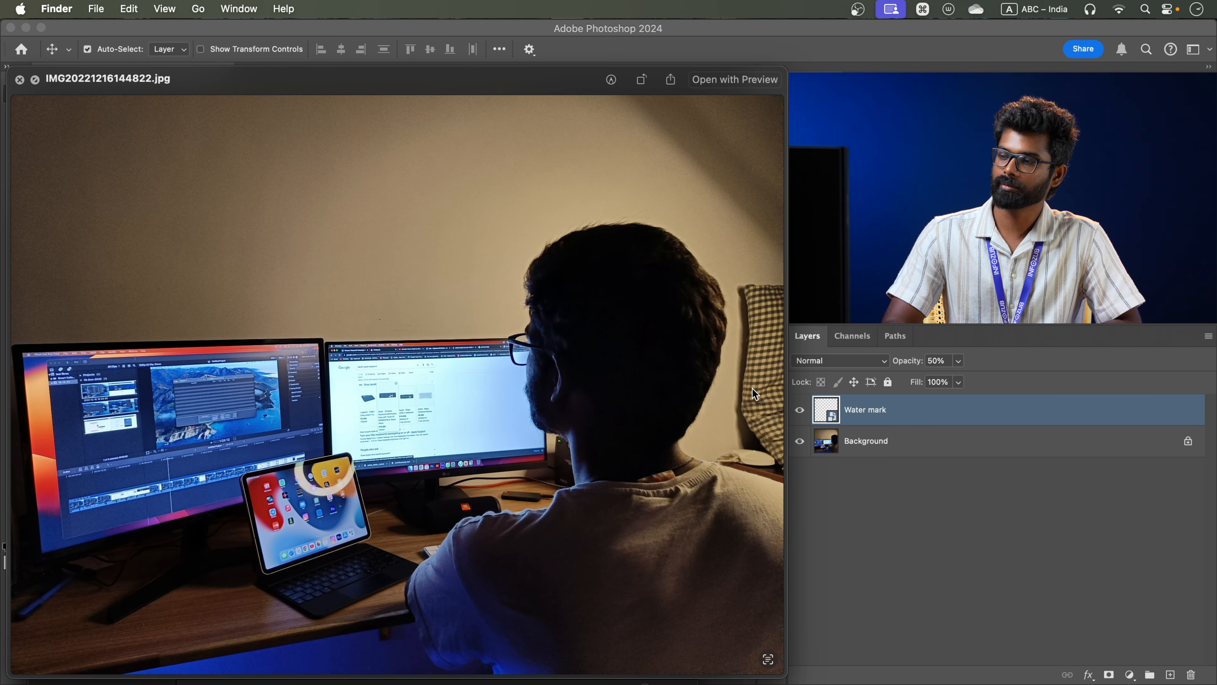
key(space)
right_click(573, 283)
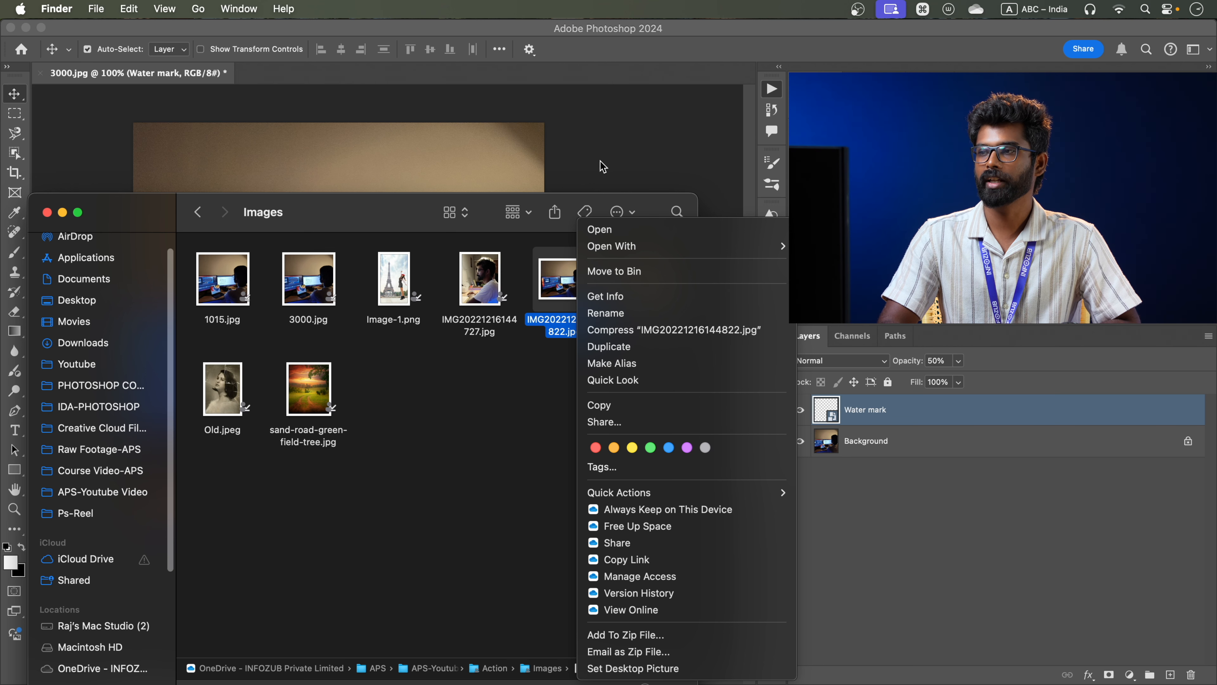
mouse_move(625, 244)
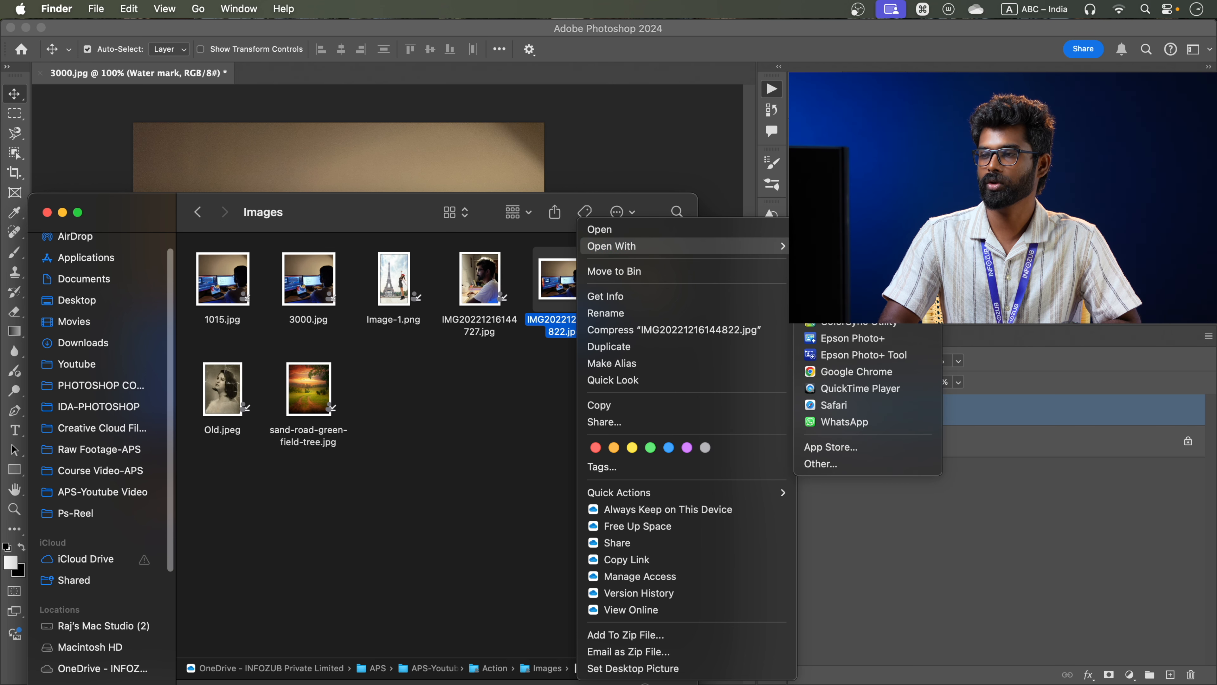
click(844, 289)
Preview Image-1.png, IMG20221216144822.jpg and Landscape.jpg in Finder to compare their orientations.
key(space)
drag(399, 335, 318, 275)
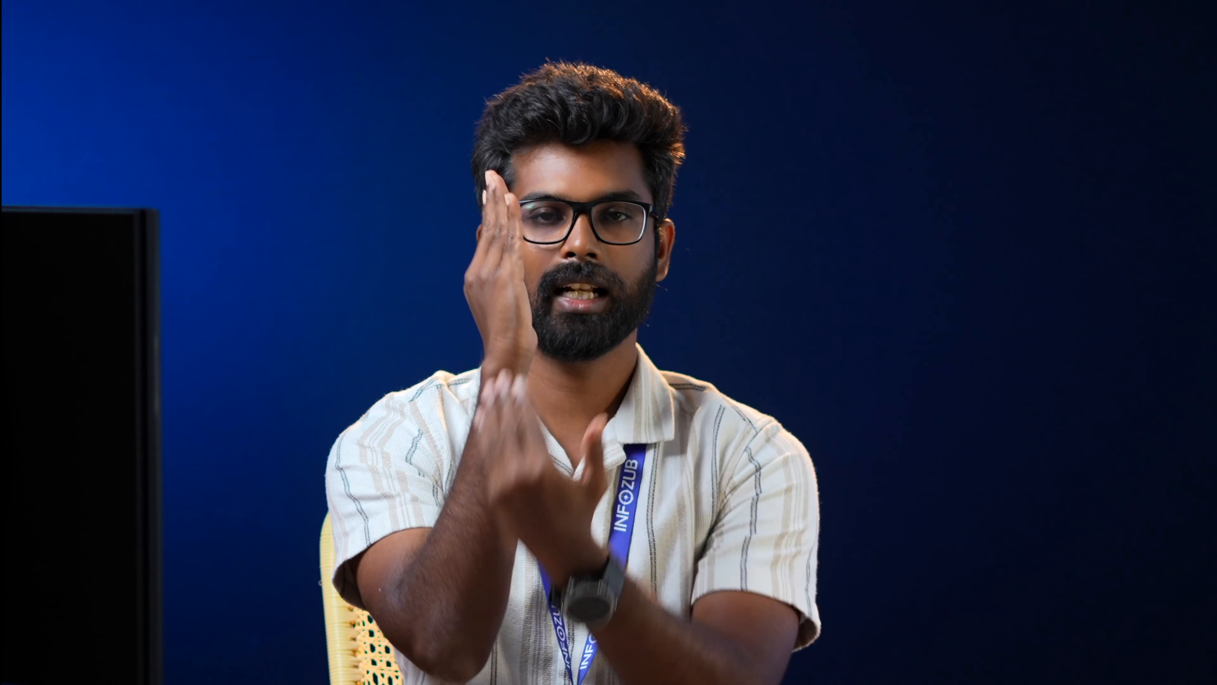
key(space)
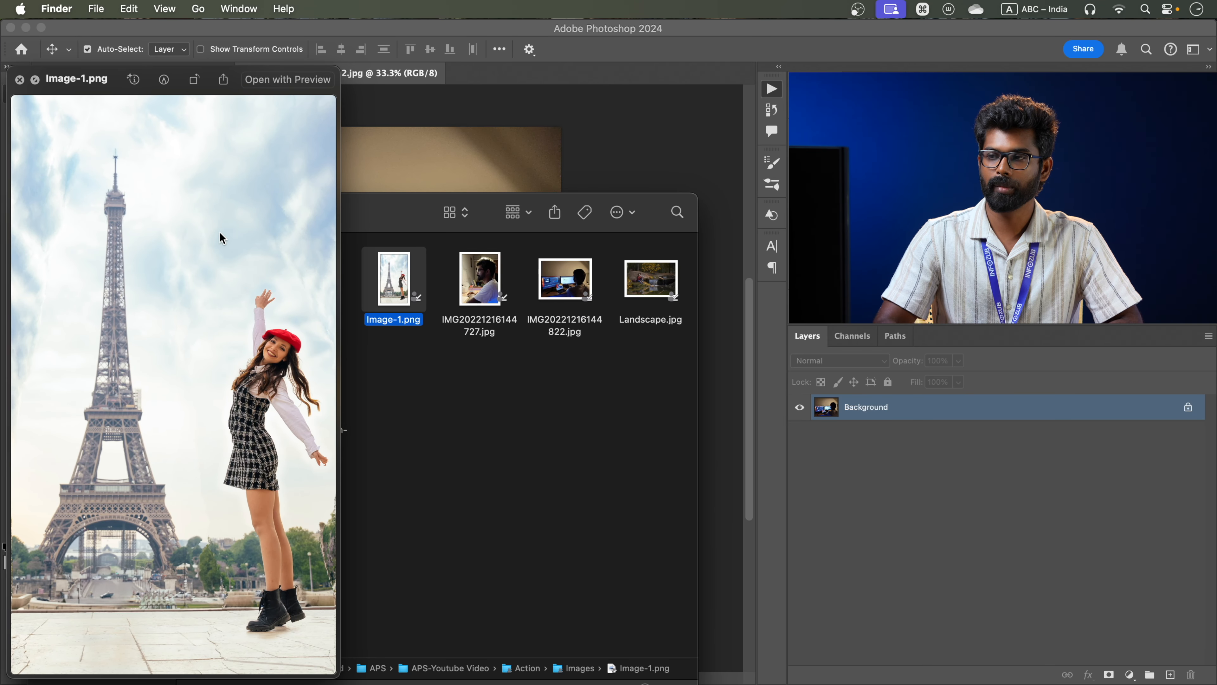
key(space)
click(556, 305)
key(space)
key(space)
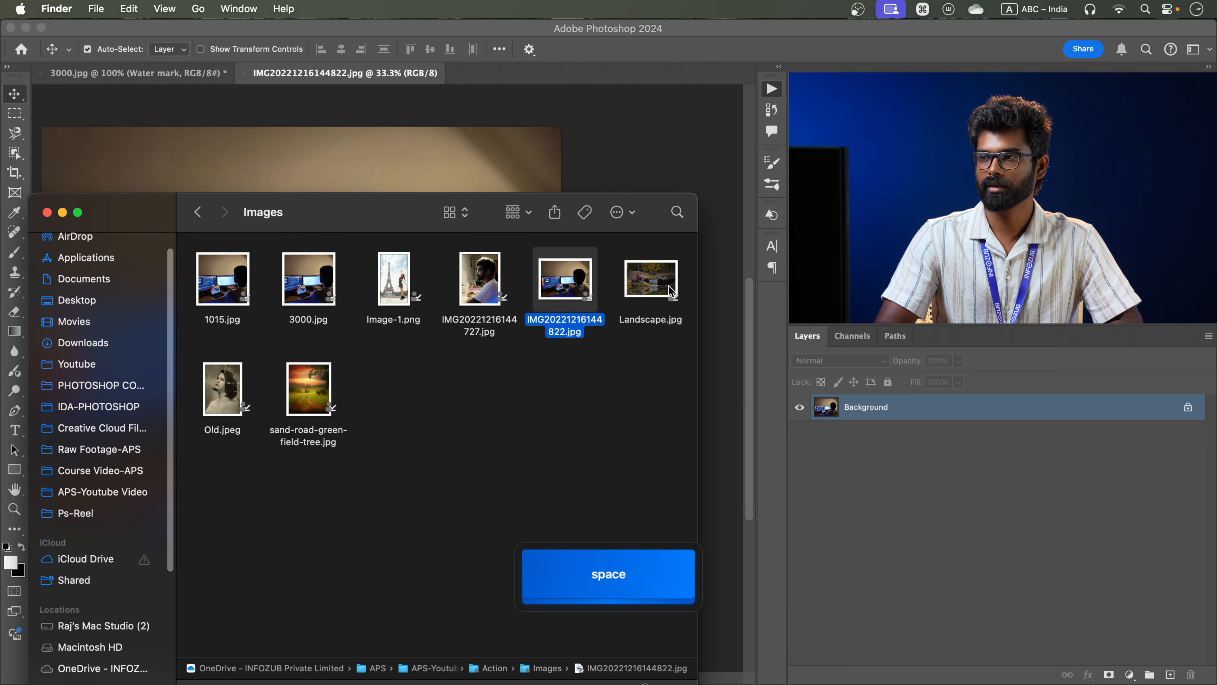
click(671, 273)
key(space)
Play the Master Action on IMG20221216144822.jpg and fit the image on screen to check the watermark.
click(661, 419)
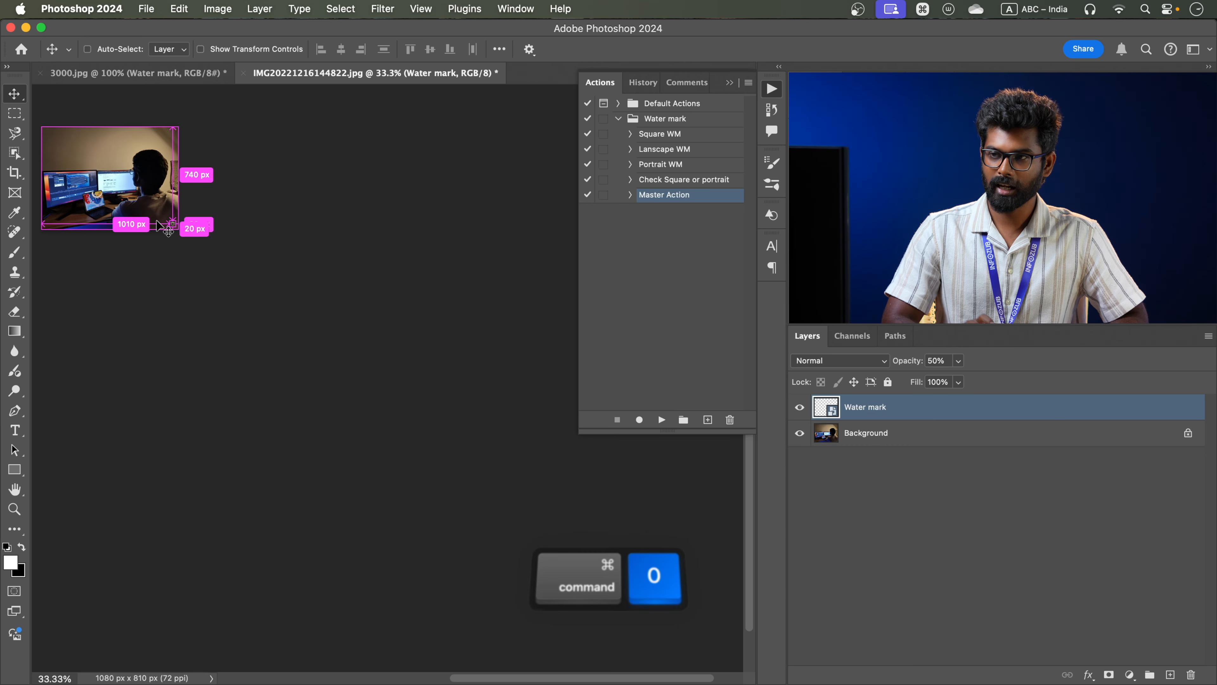
key(super+0)
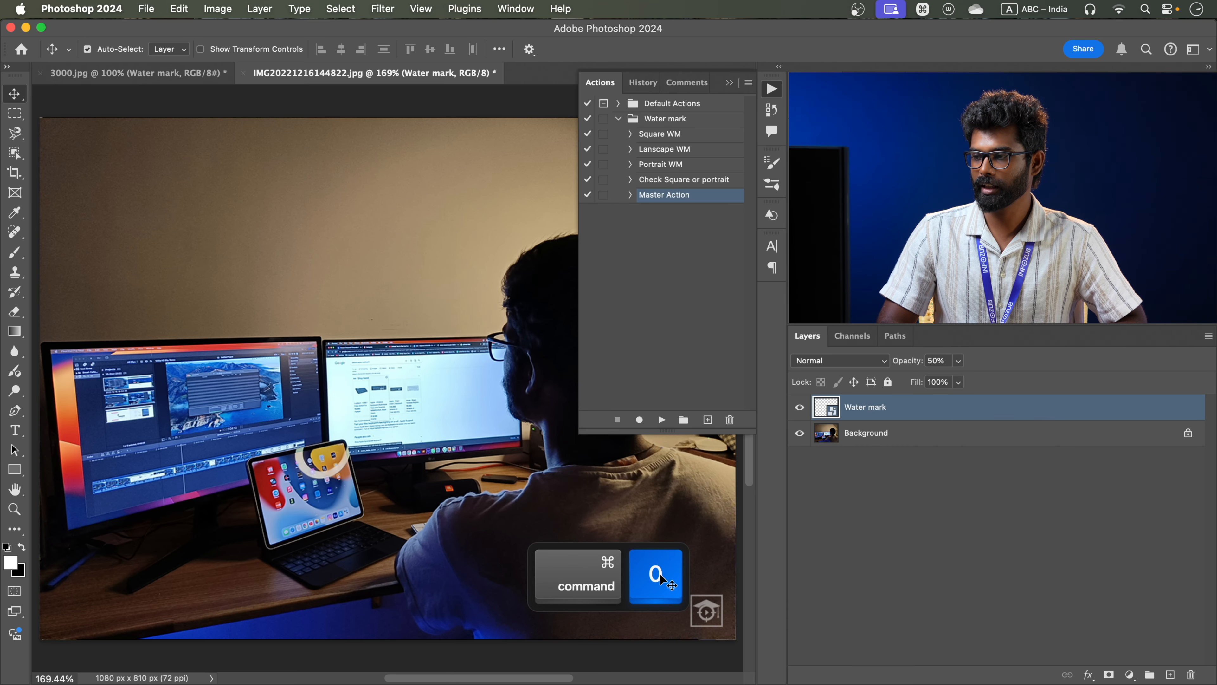
click(729, 83)
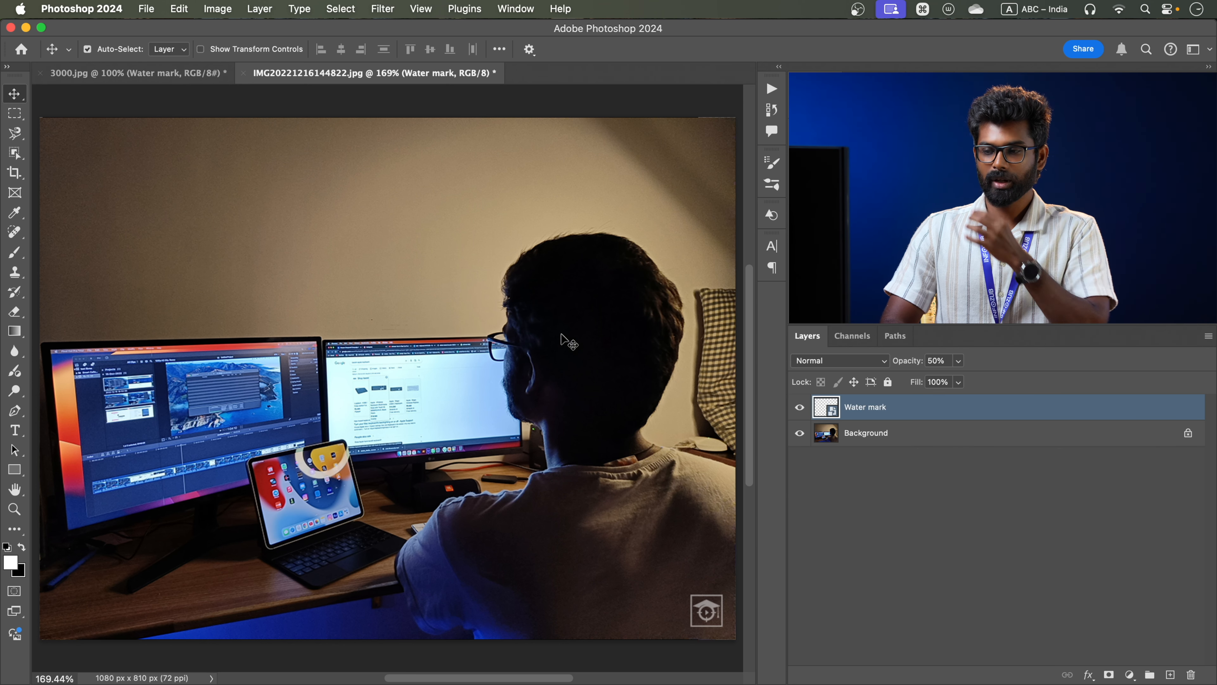
Switch to Finder and open 1015.jpg from the Images folder in Photoshop 2024.
mouse_move(439, 683)
click(413, 643)
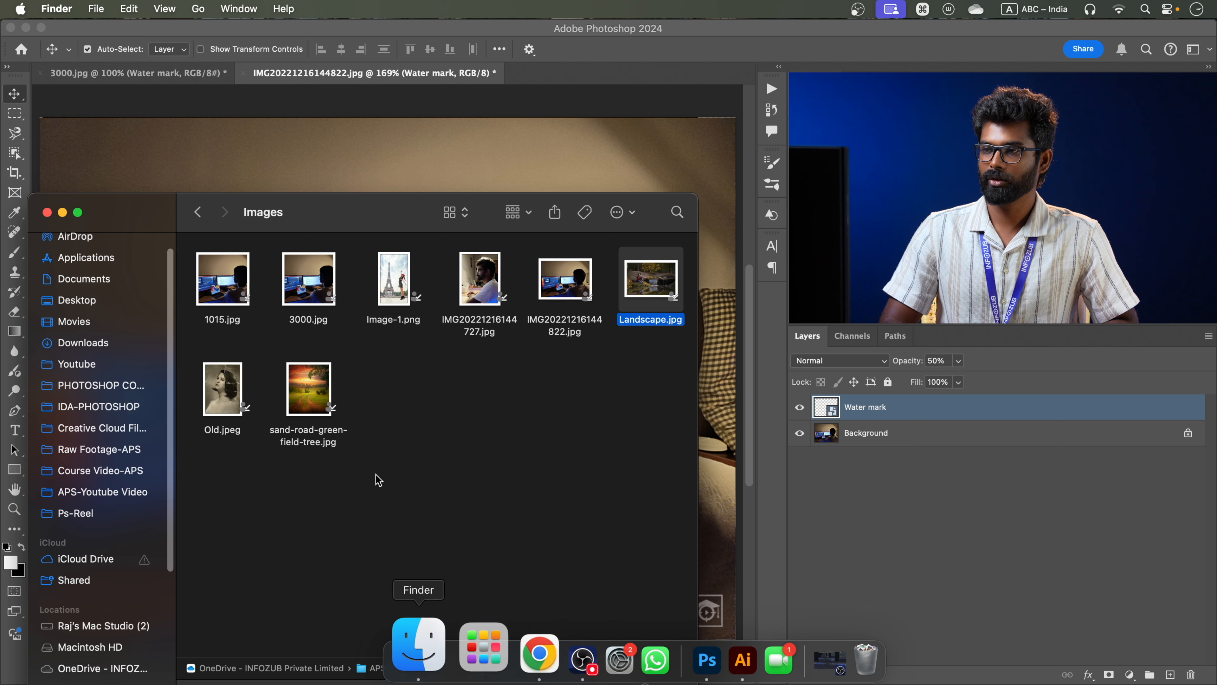
click(233, 287)
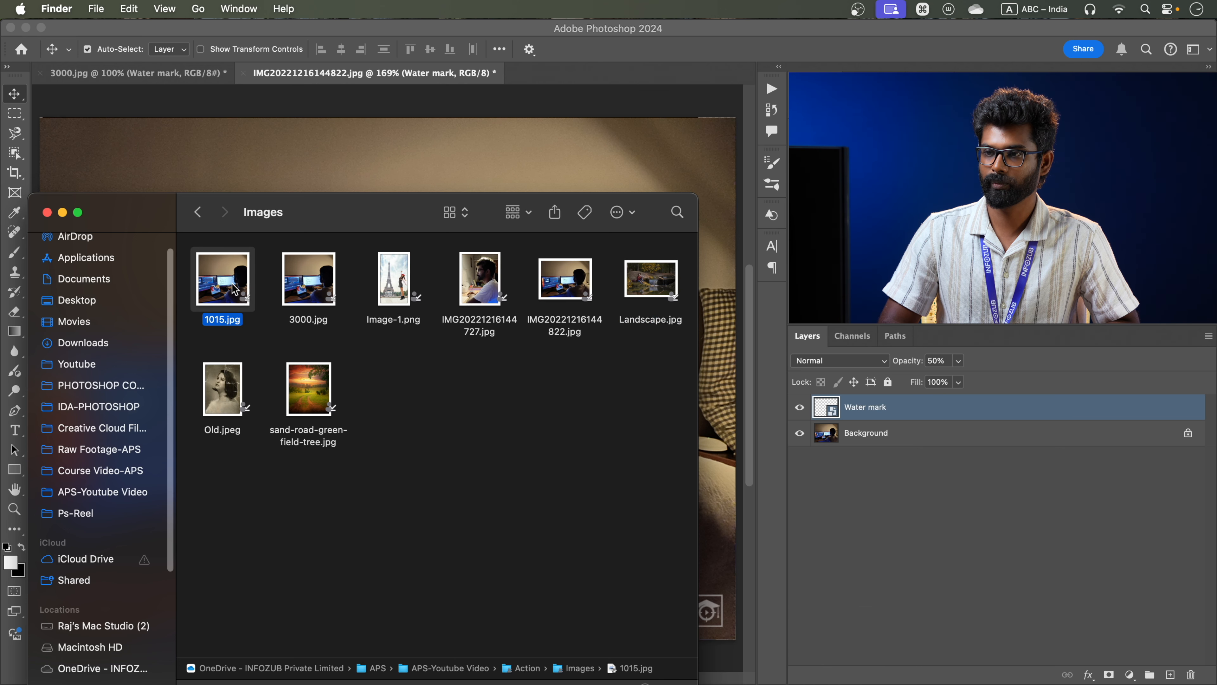
right_click(233, 280)
mouse_move(295, 246)
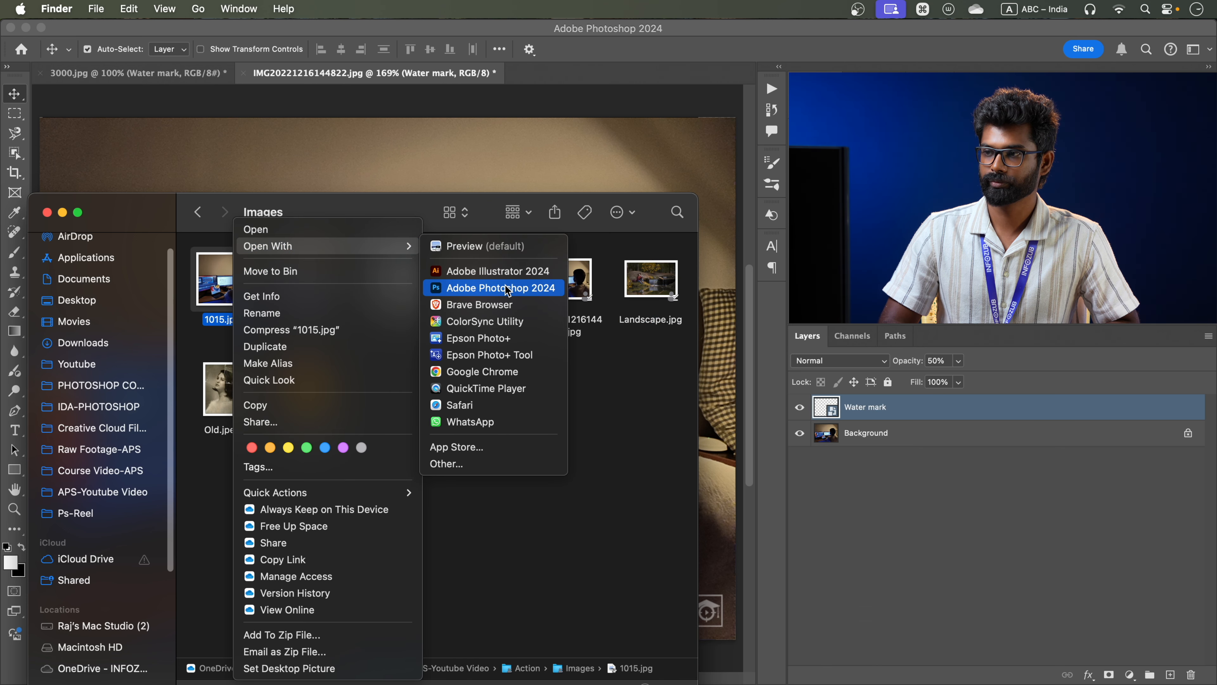
click(498, 288)
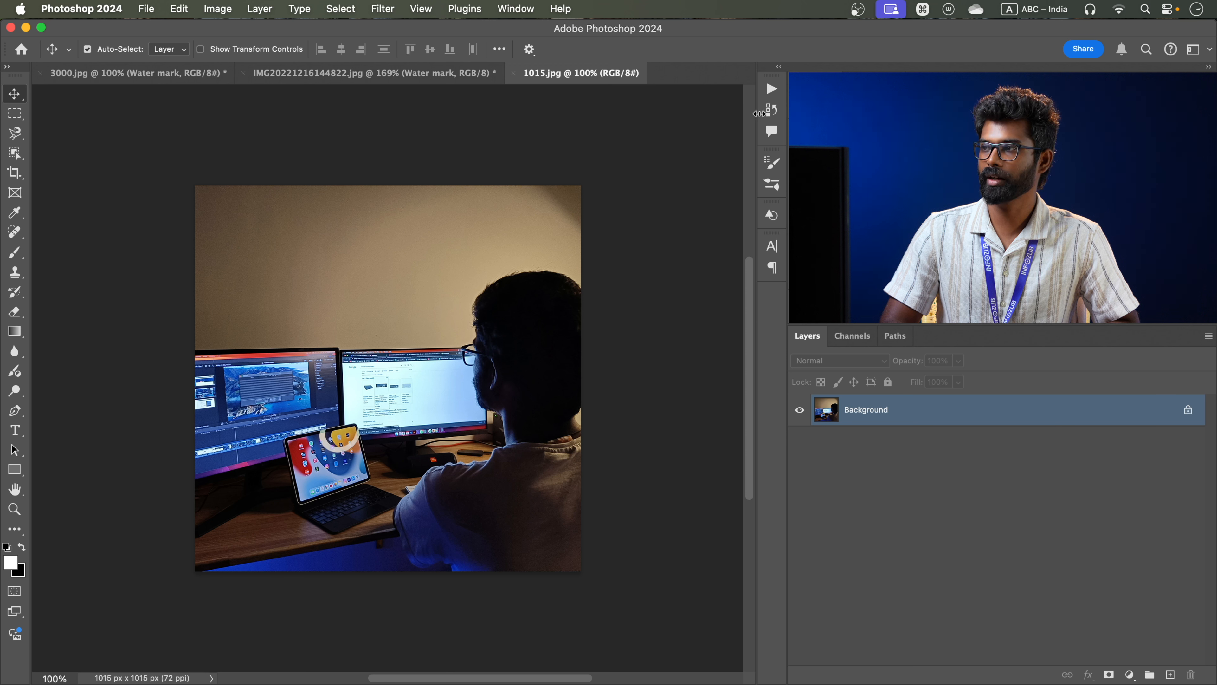
Play the Master Action on 1015.jpg to resize and watermark the square image.
click(772, 90)
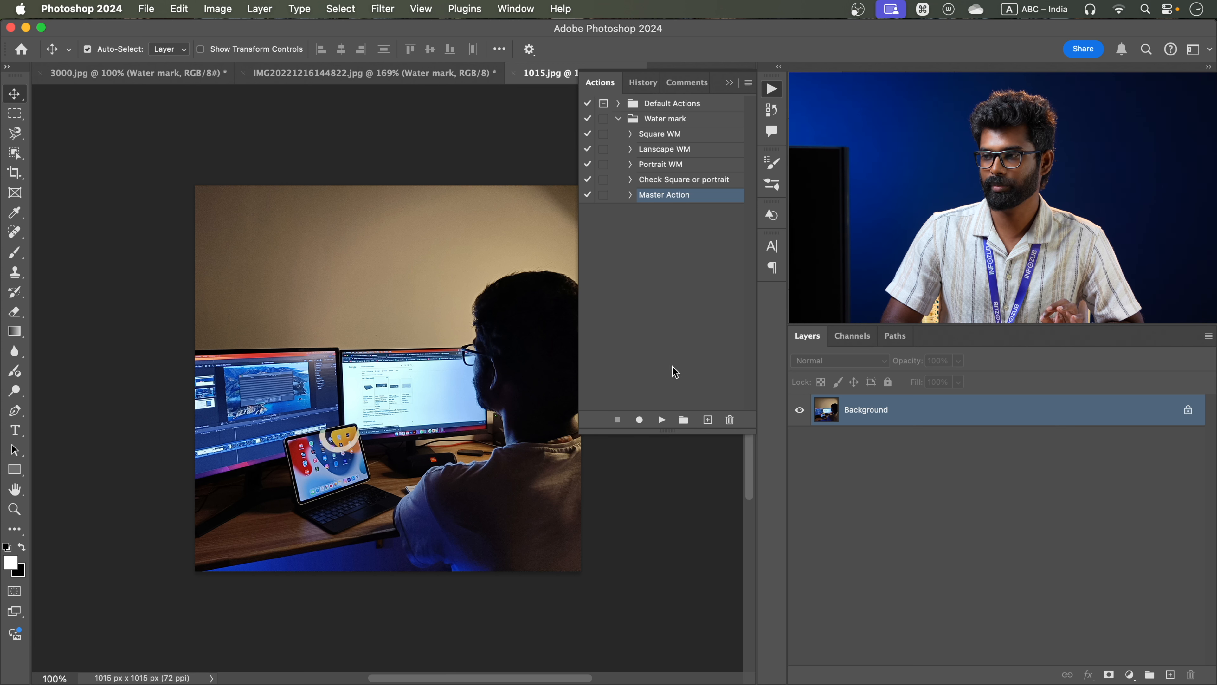
click(661, 420)
drag(381, 479, 309, 434)
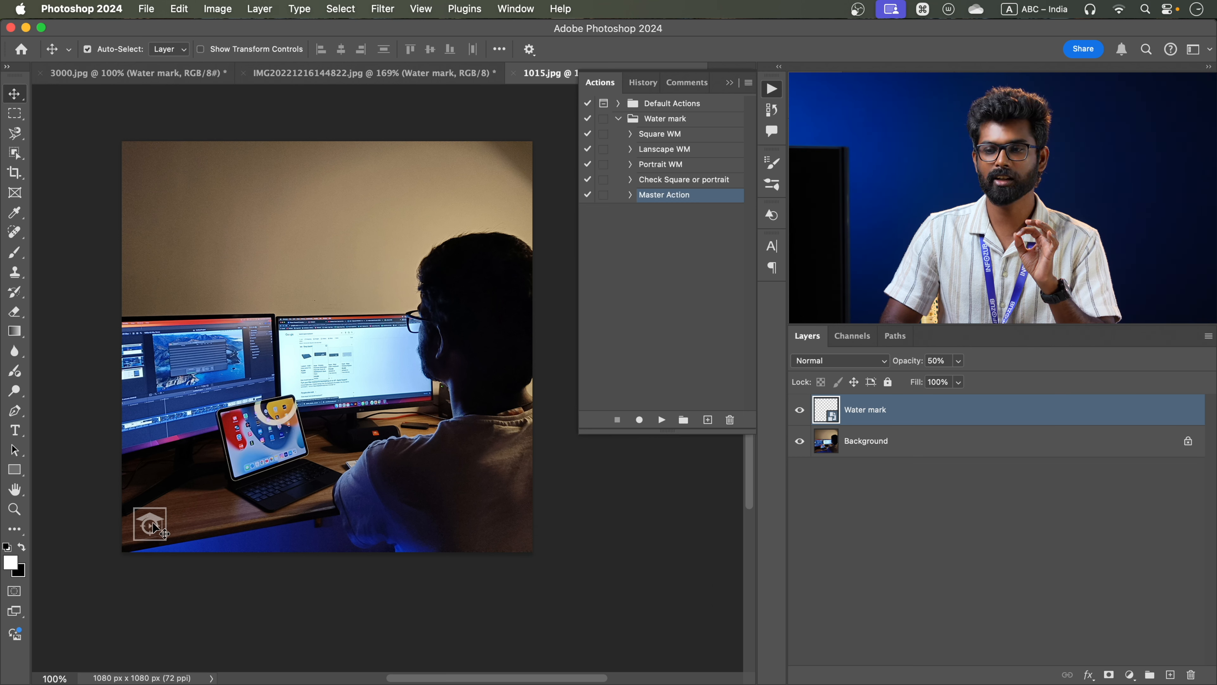
Switch to Finder and open IMG20221216144727.jpg from the Images folder in Photoshop 2024.
key(super+Tab)
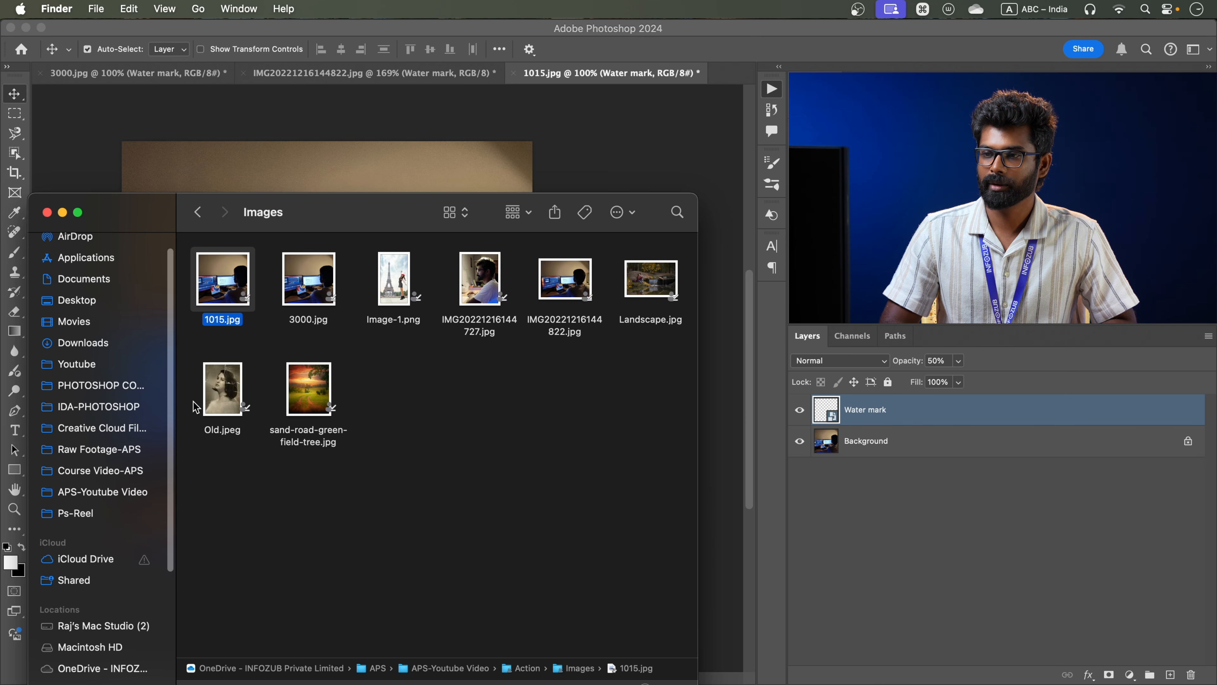
right_click(492, 277)
mouse_move(575, 248)
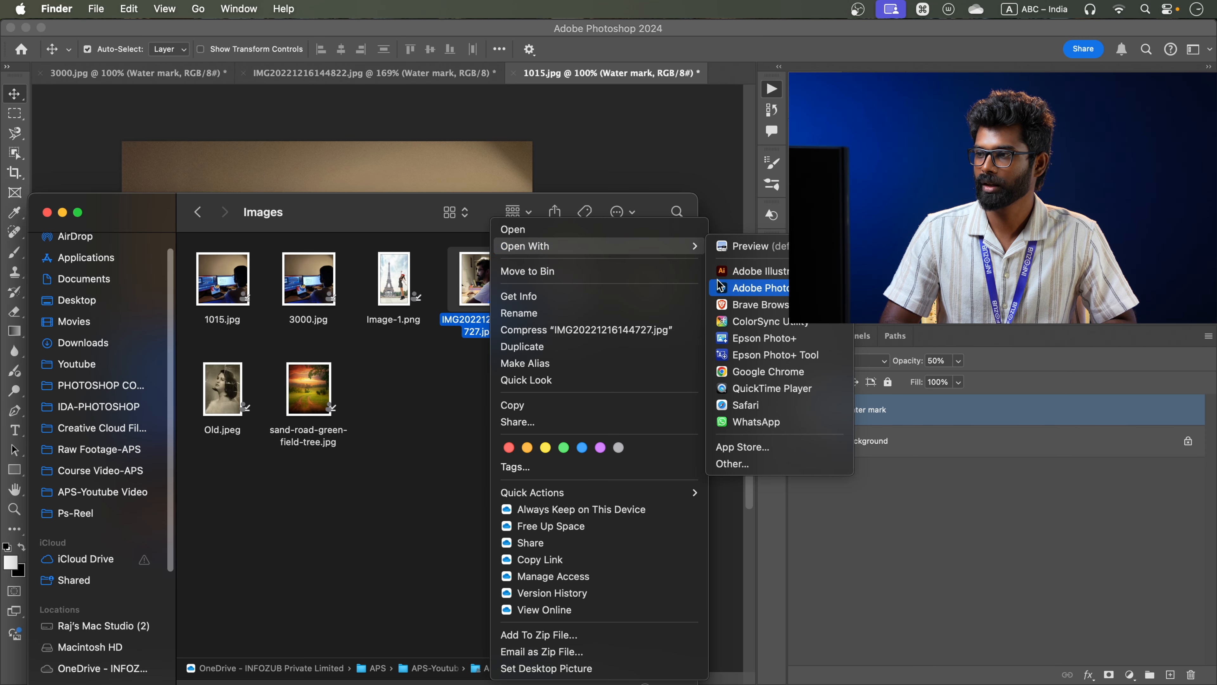
click(737, 288)
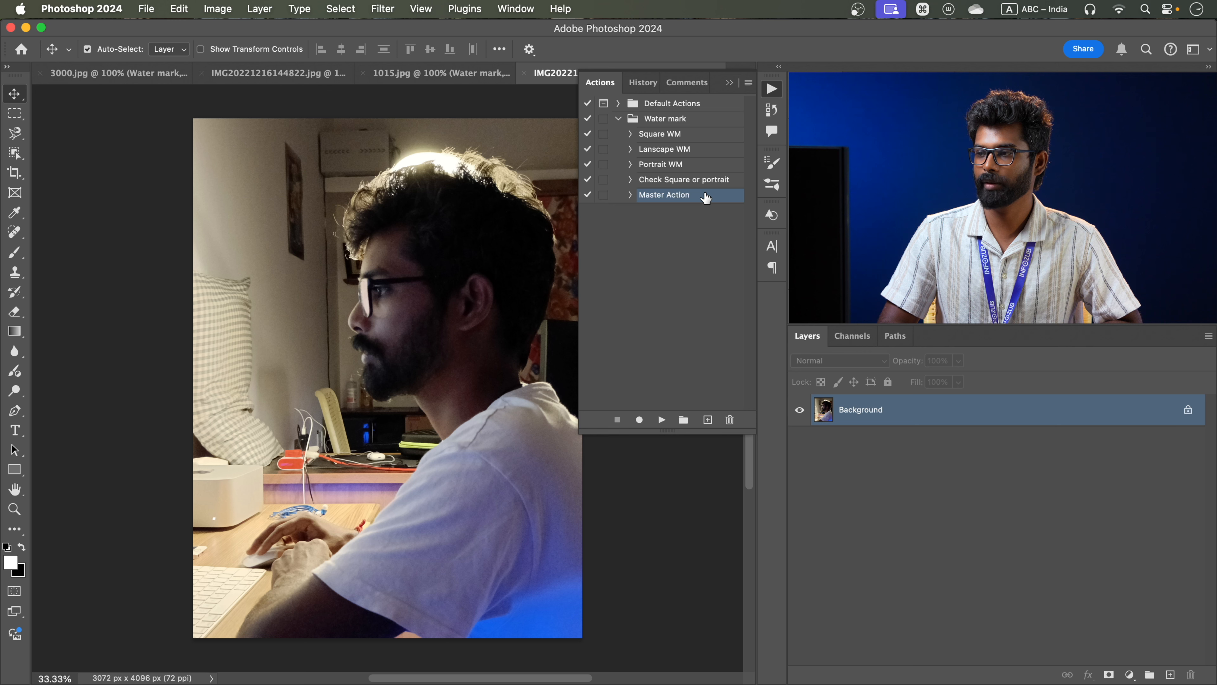
Play the Master Action on IMG20221216144727.jpg and check the watermark on the portrait image up close.
click(663, 420)
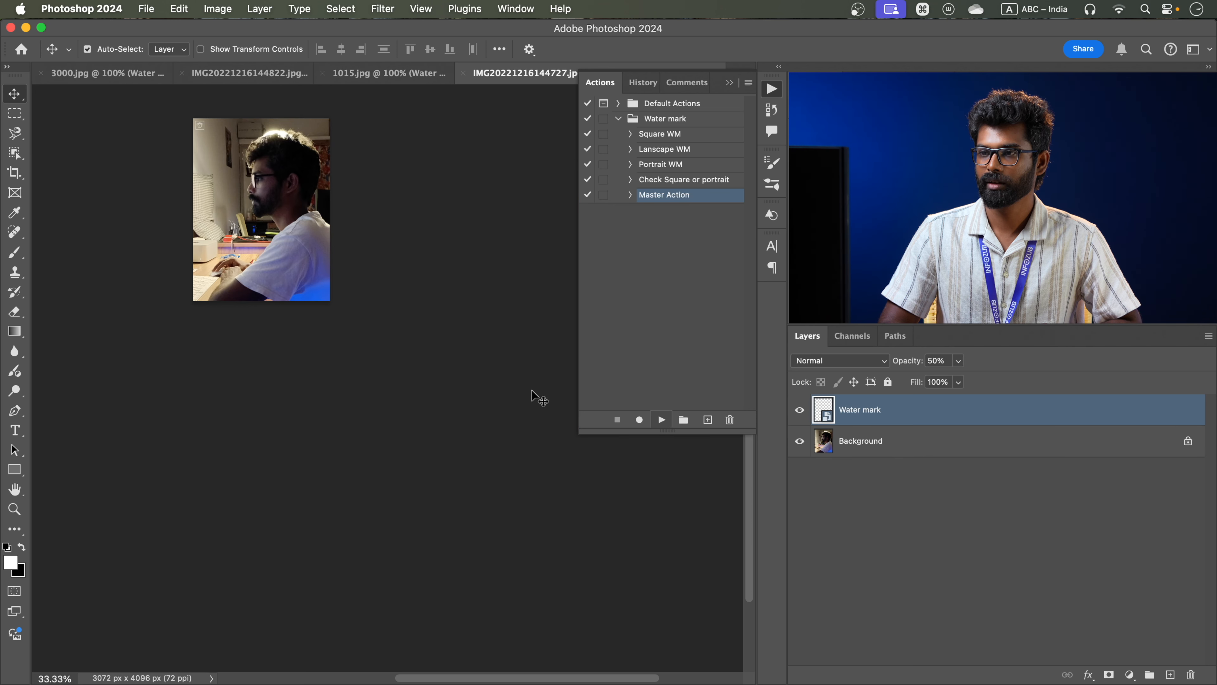
scroll(218, 142, up, 6)
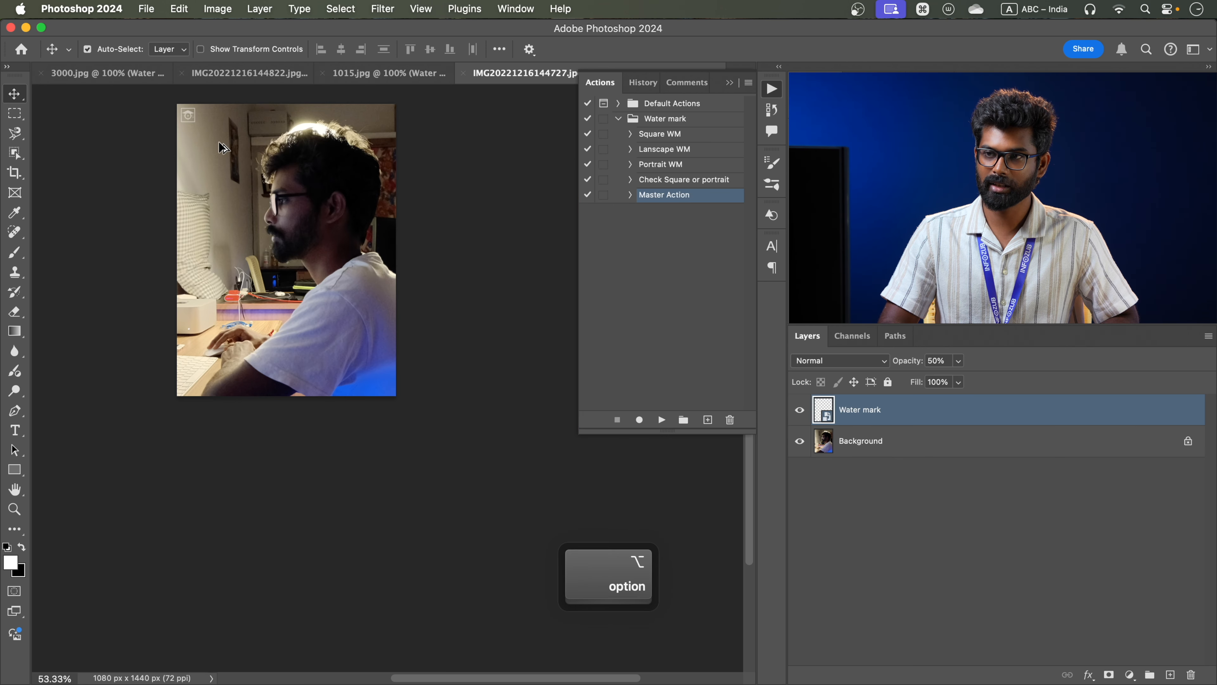
key(space)
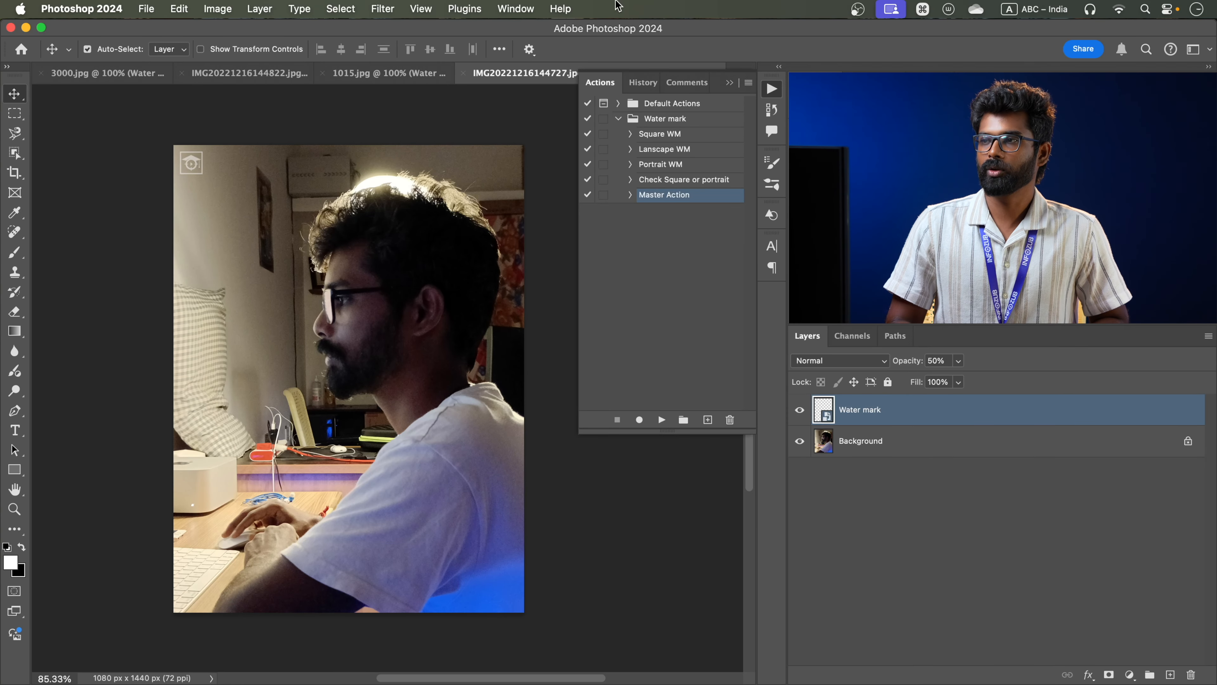
Look through the image files in the Action folder's Images subfolder and return to Photoshop.
click(292, 212)
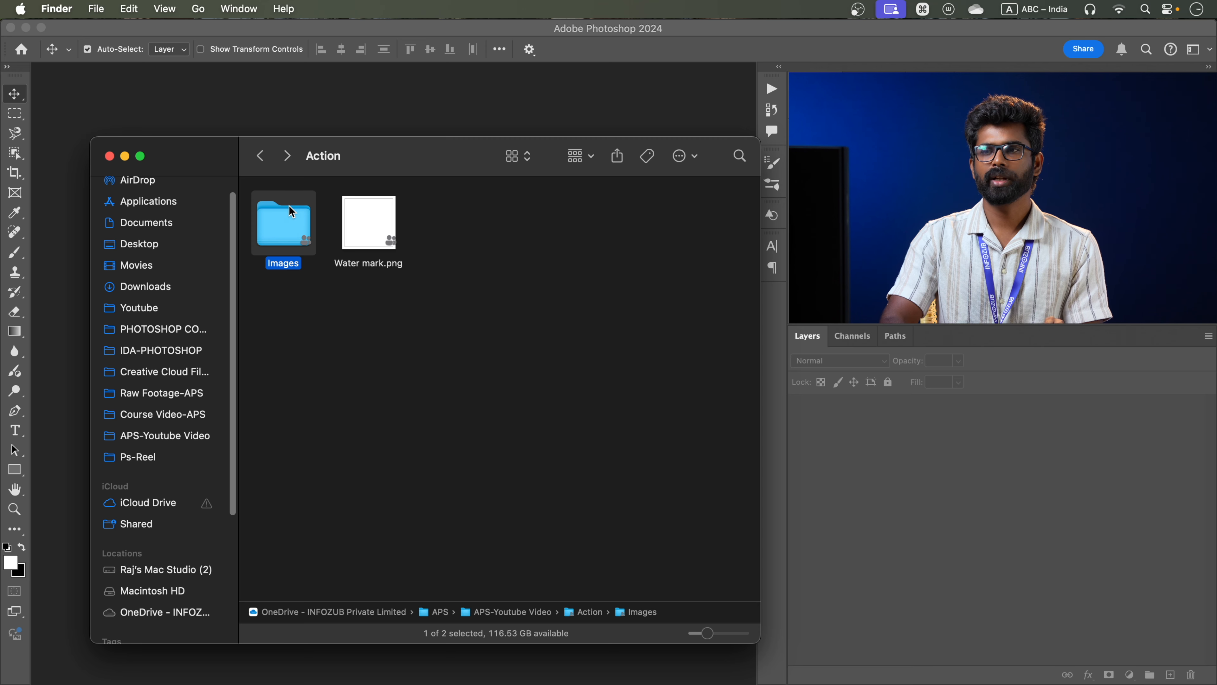
double_click(292, 212)
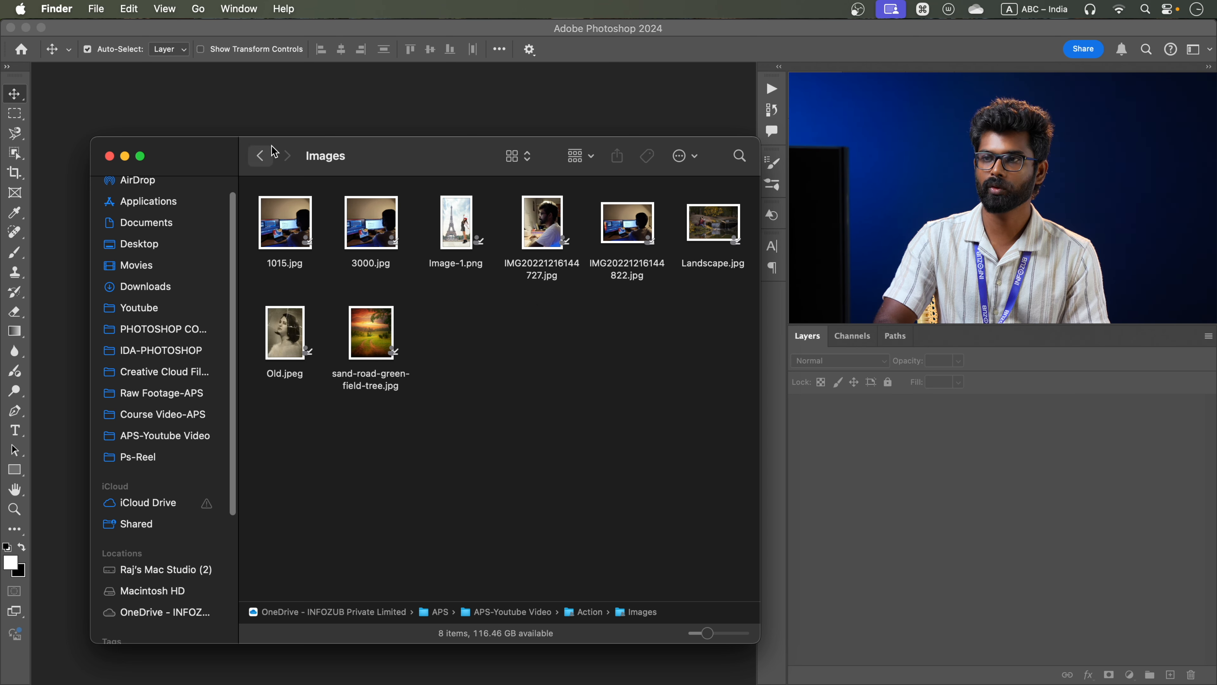
click(261, 156)
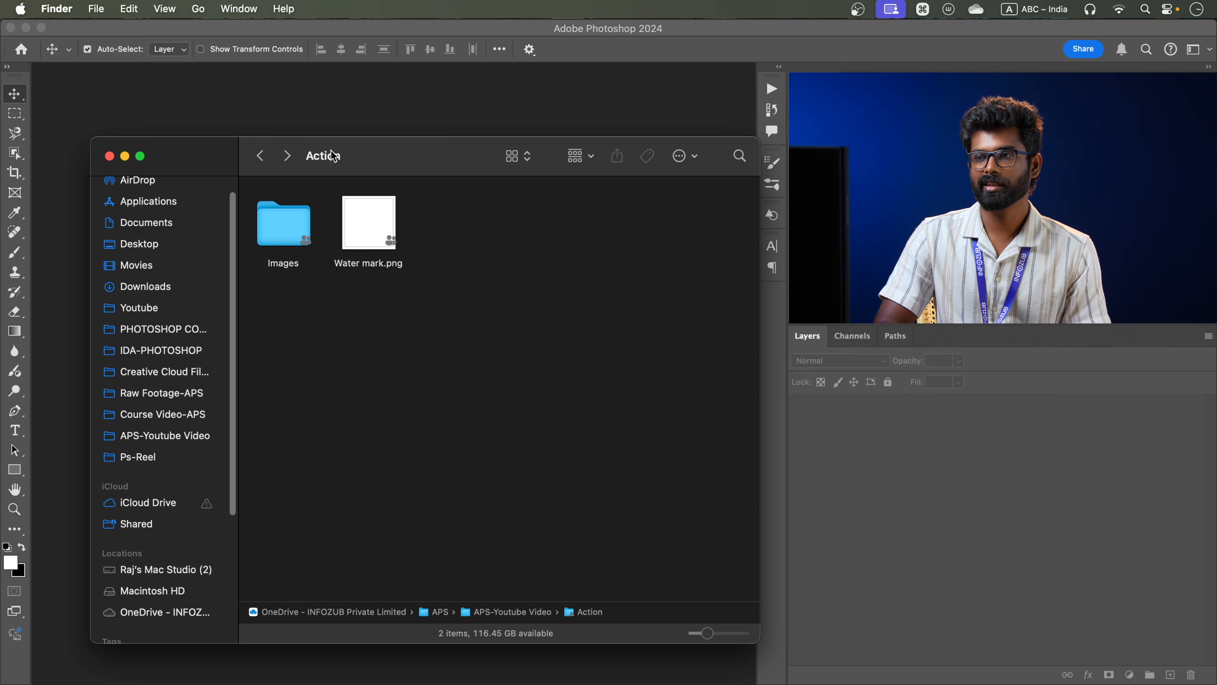
click(274, 228)
double_click(275, 228)
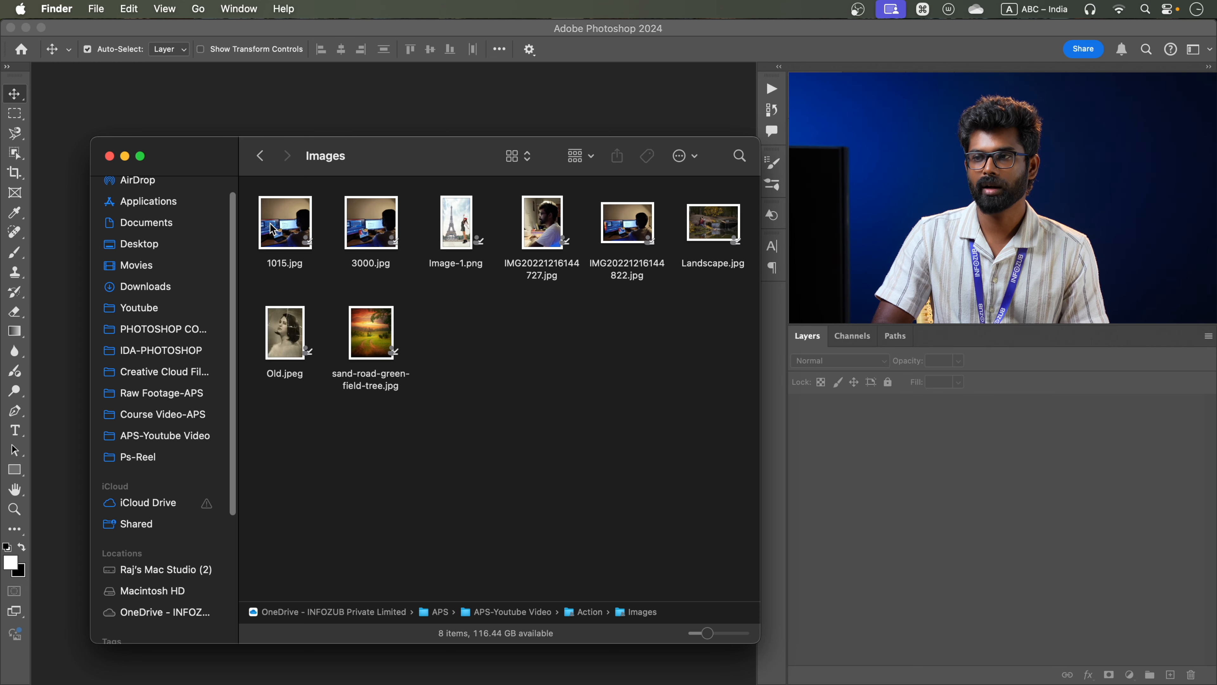
click(267, 160)
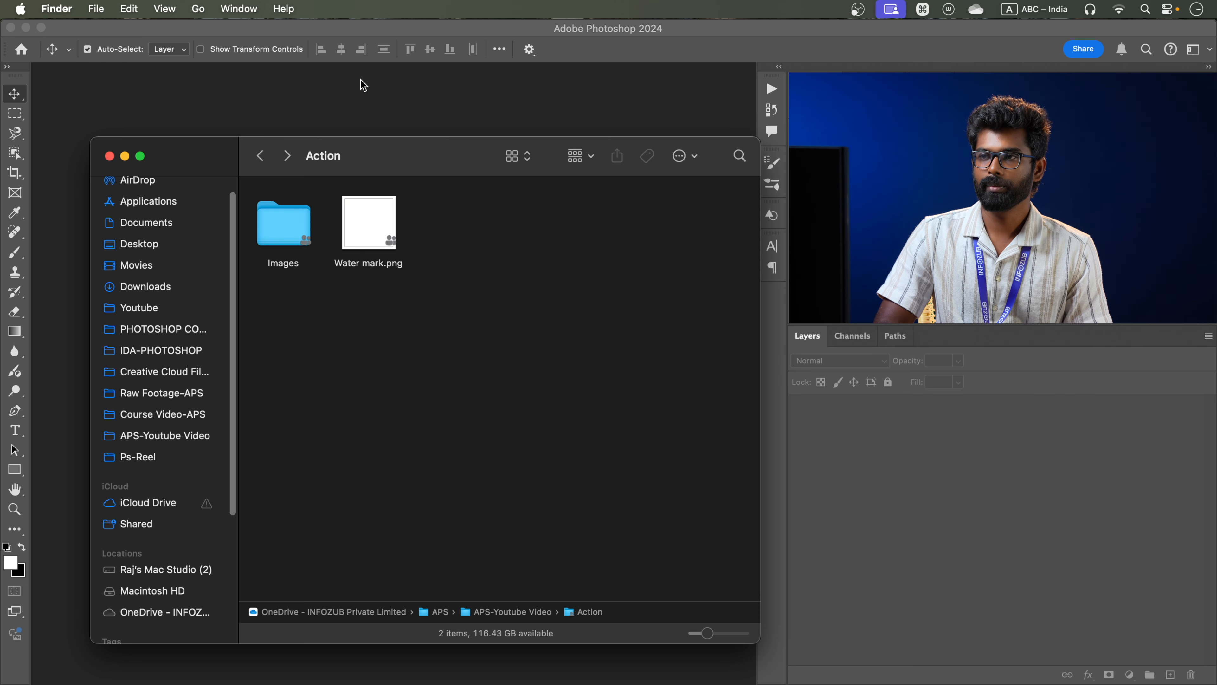
click(365, 86)
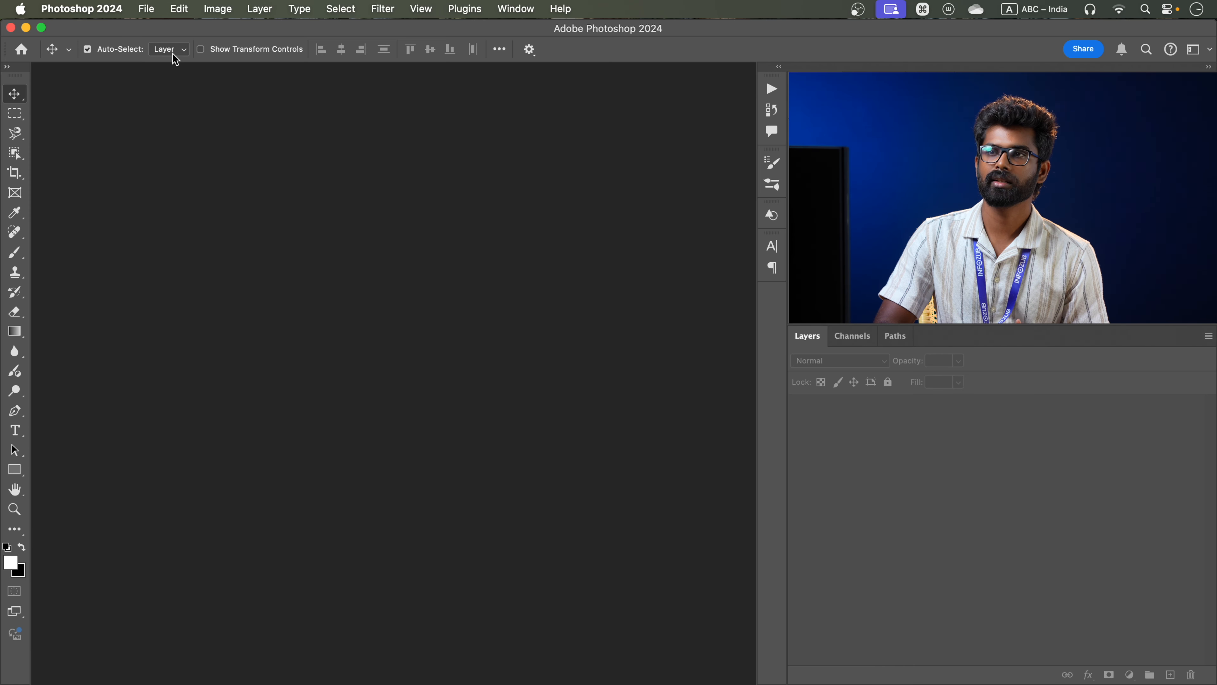
Open the Image Processor script and choose the Images folder inside Action as the source of the images to process.
click(146, 11)
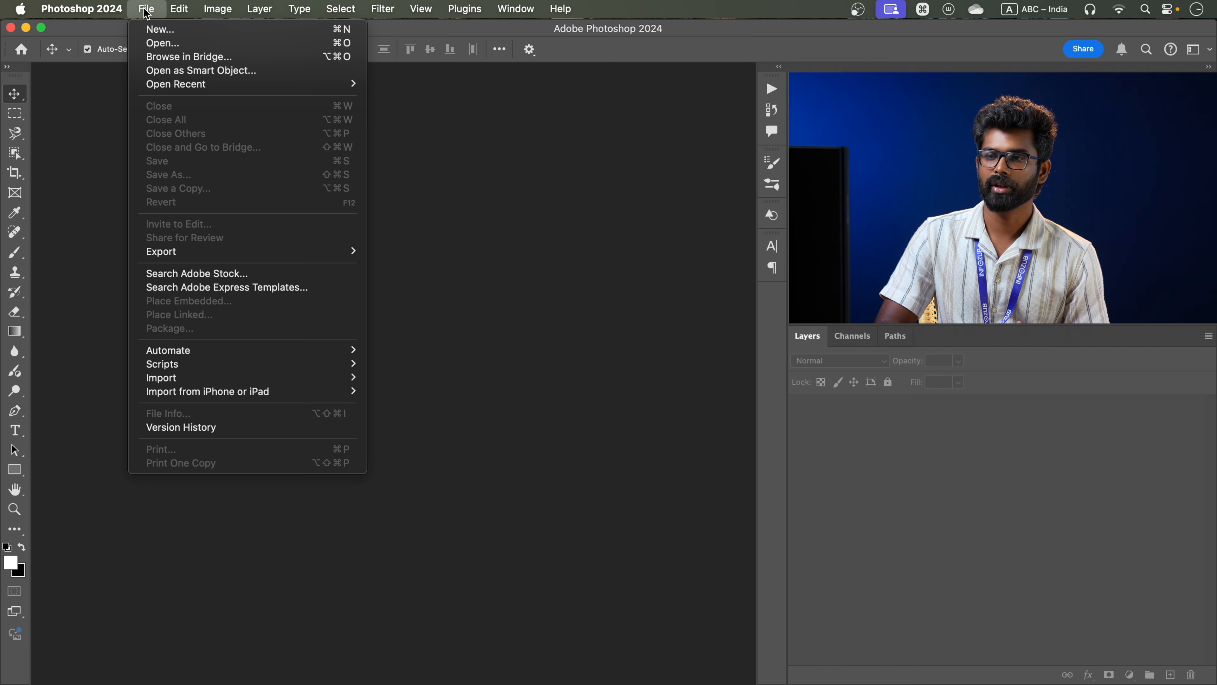
mouse_move(346, 364)
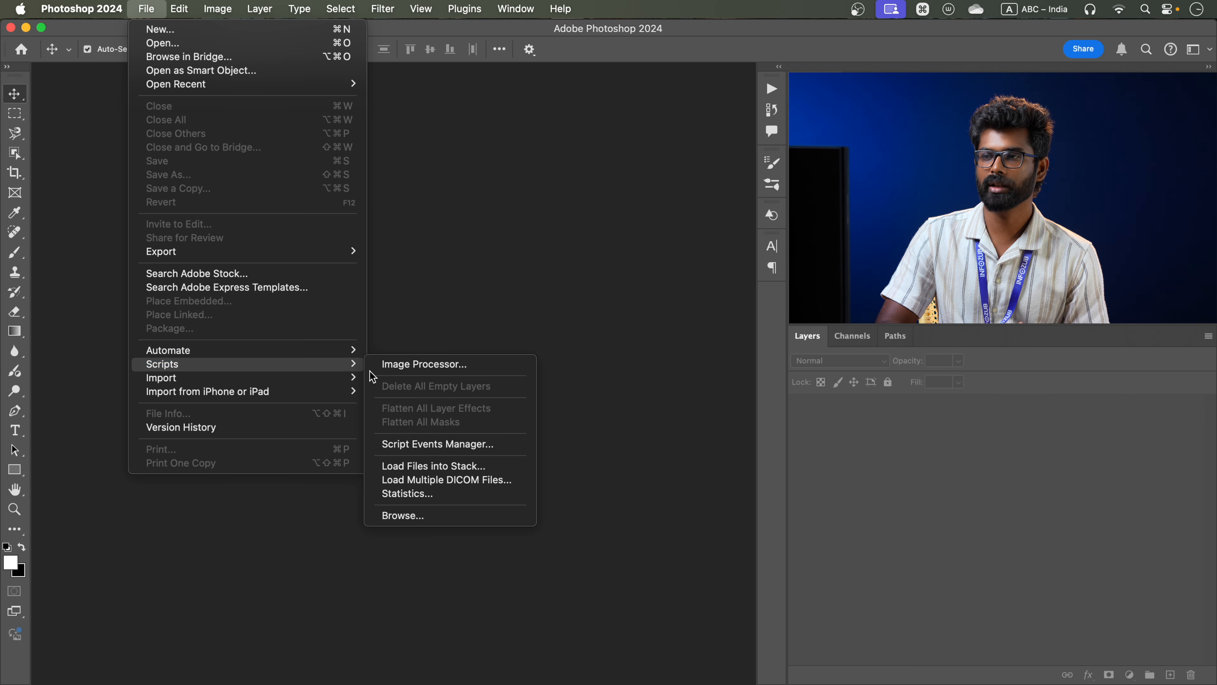
click(397, 365)
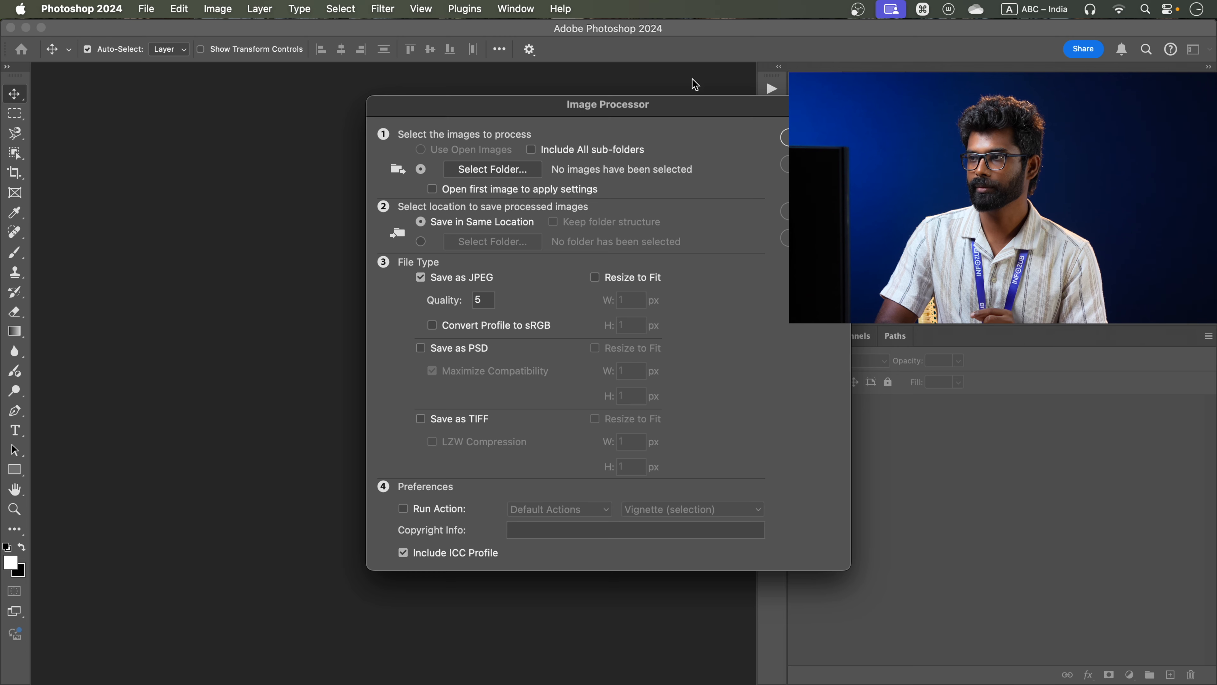
drag(637, 106, 534, 125)
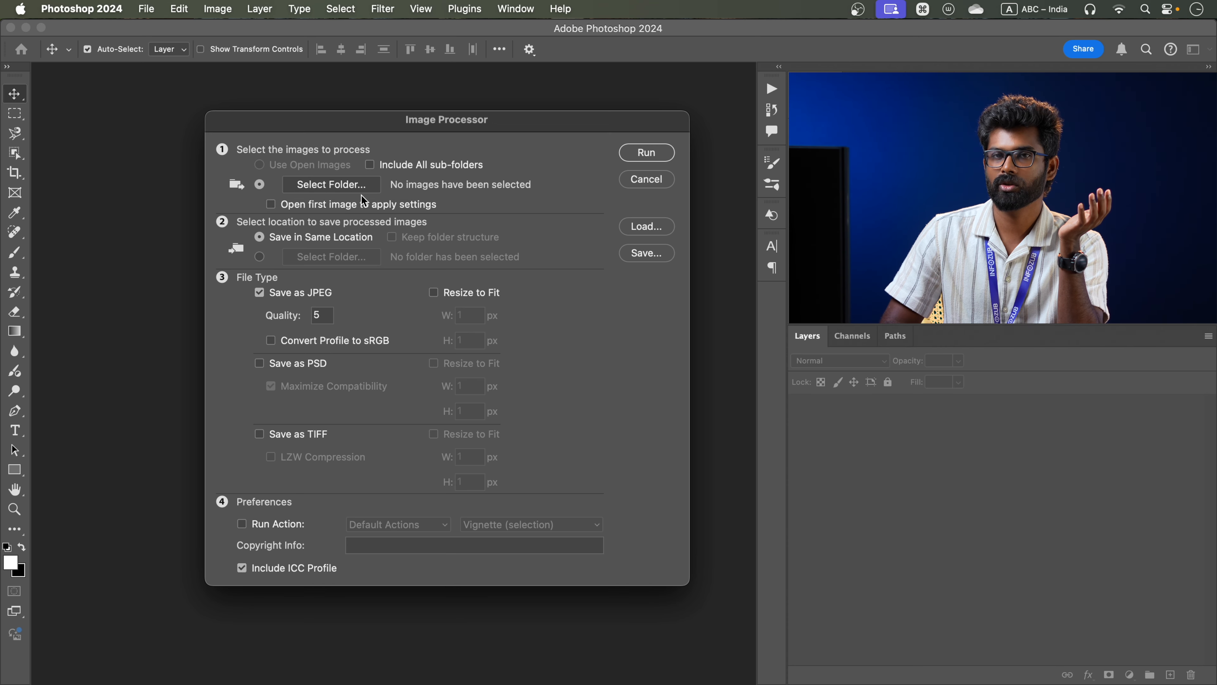
click(334, 185)
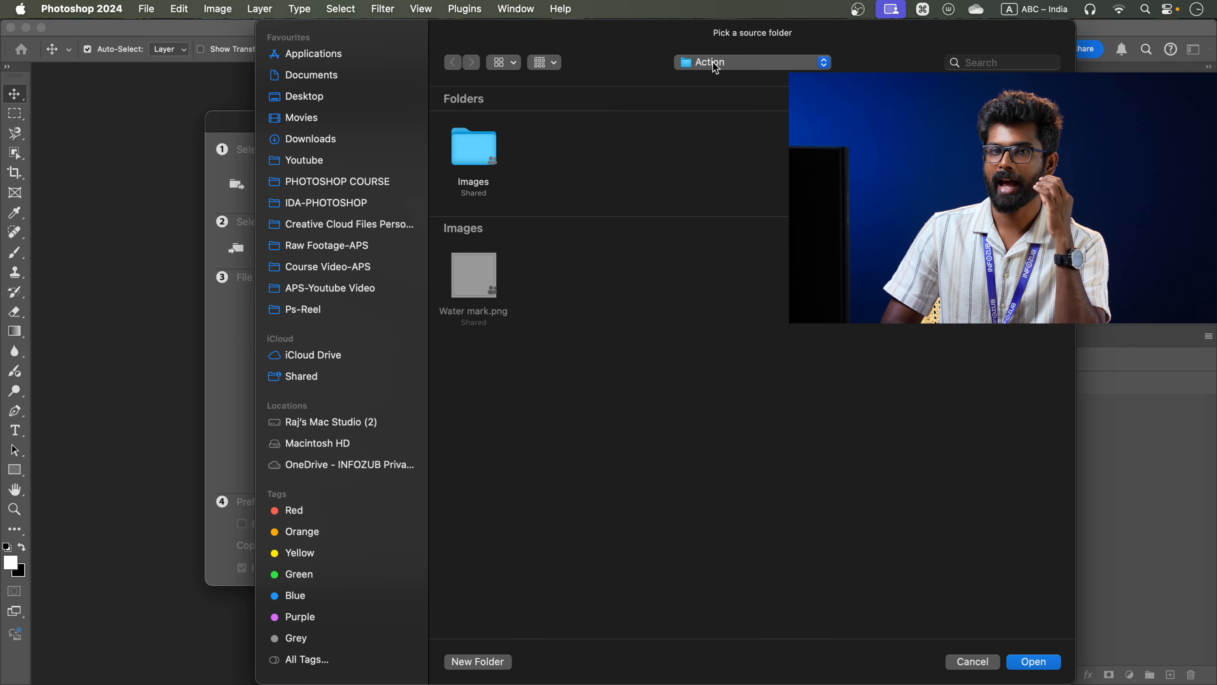
click(494, 144)
key(Return)
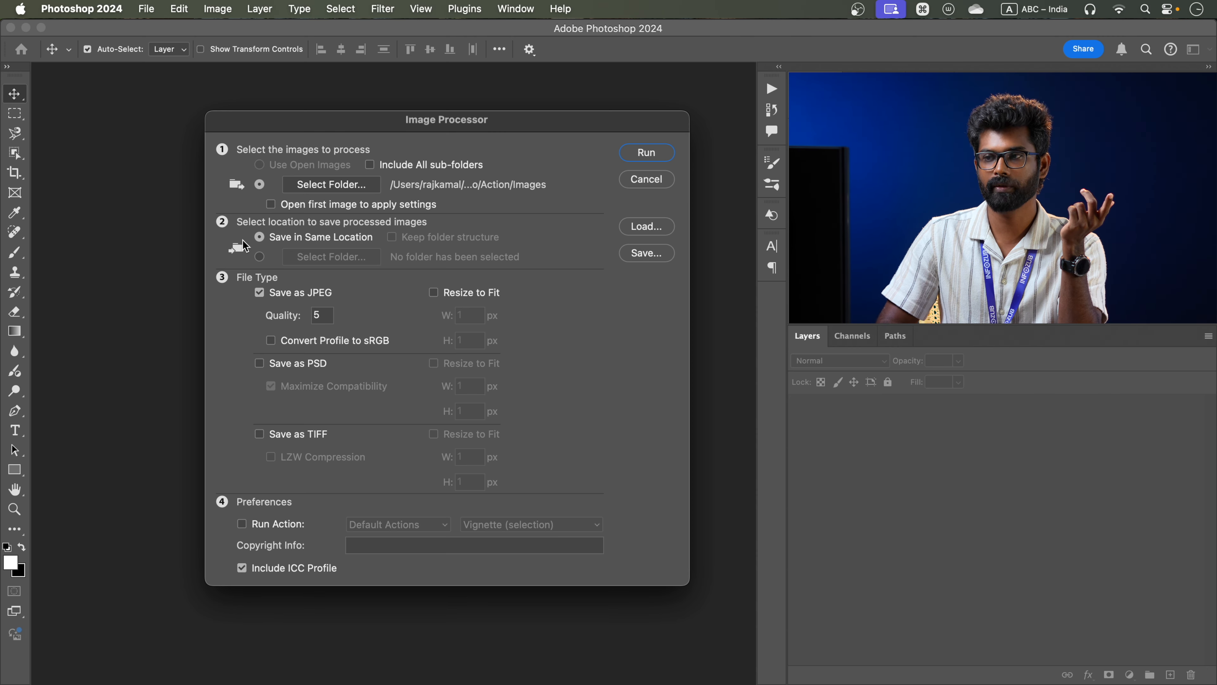
click(260, 257)
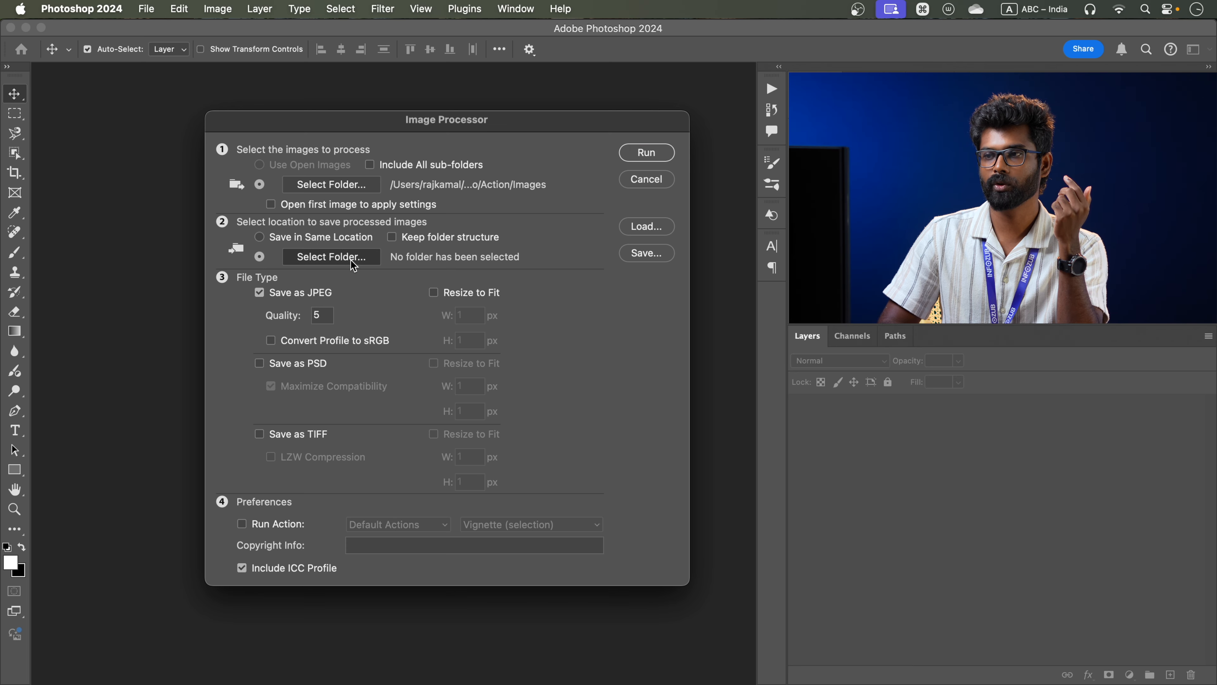
click(332, 257)
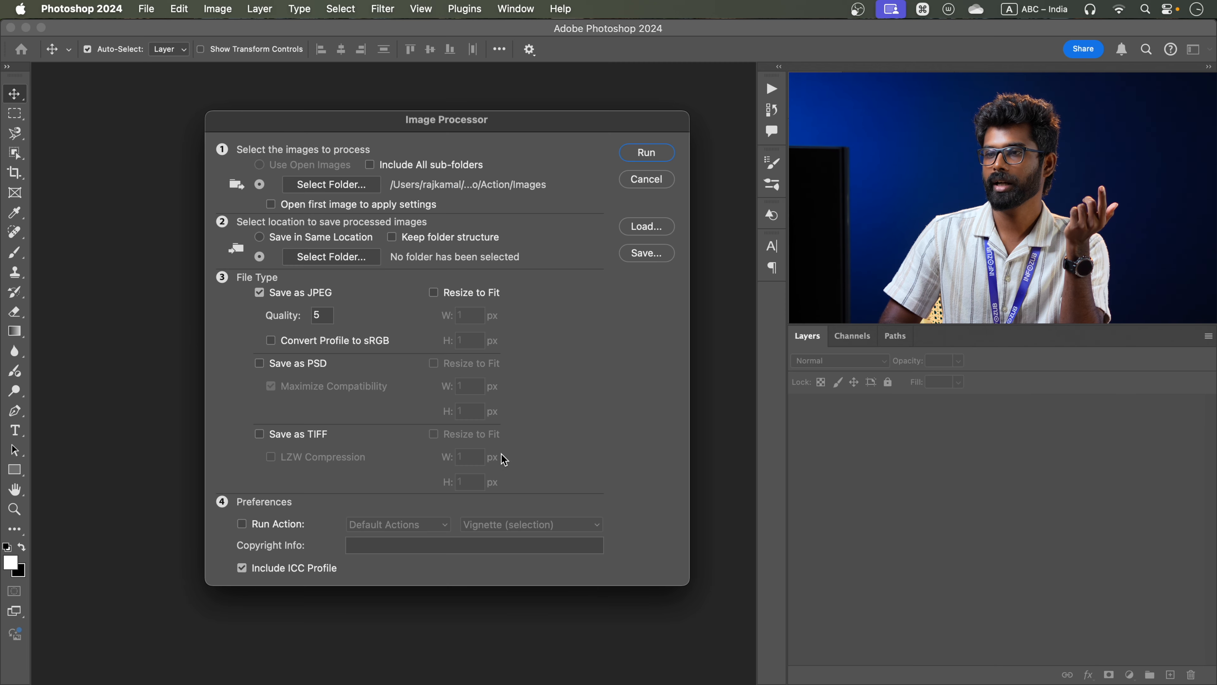
click(973, 661)
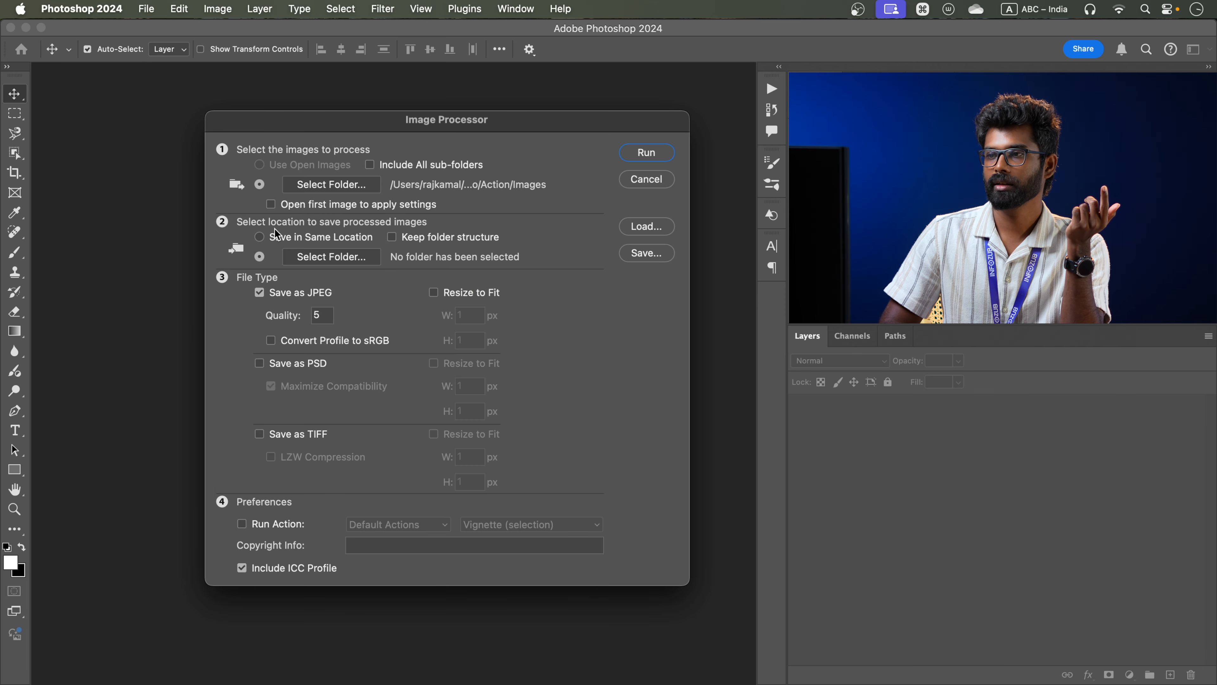
click(309, 238)
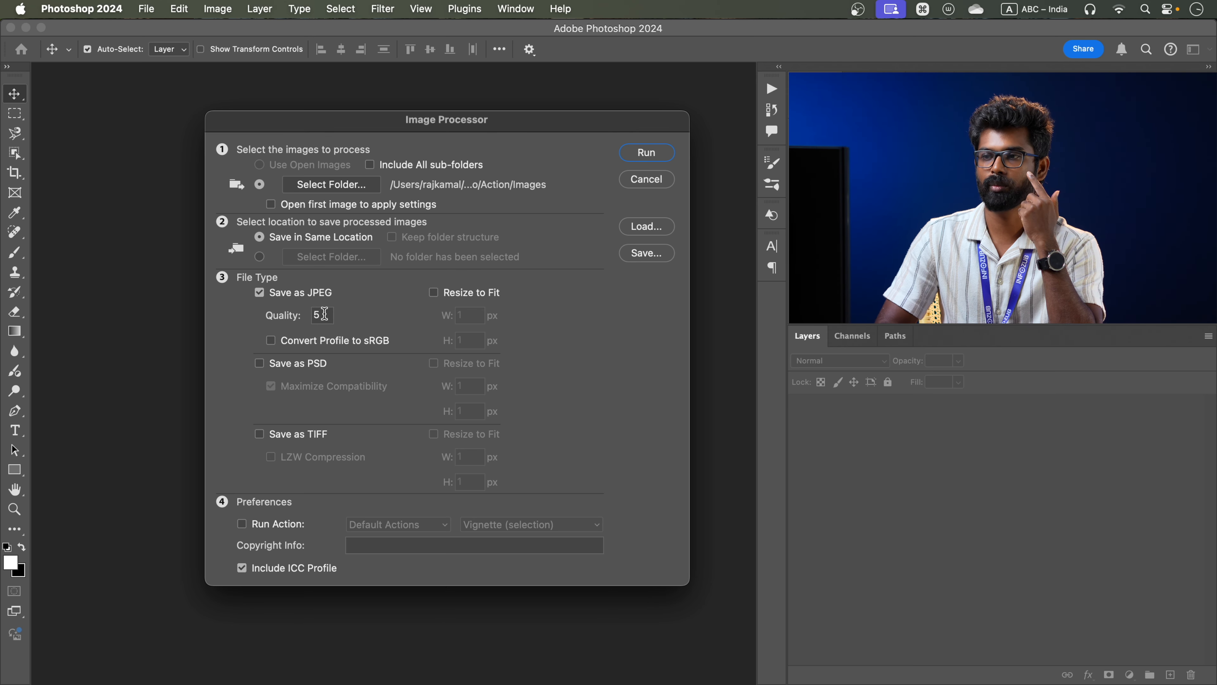
Run the batch with JPEG quality 12 and the Master Action from the Water mark set applied to every image.
double_click(324, 314)
text(12)
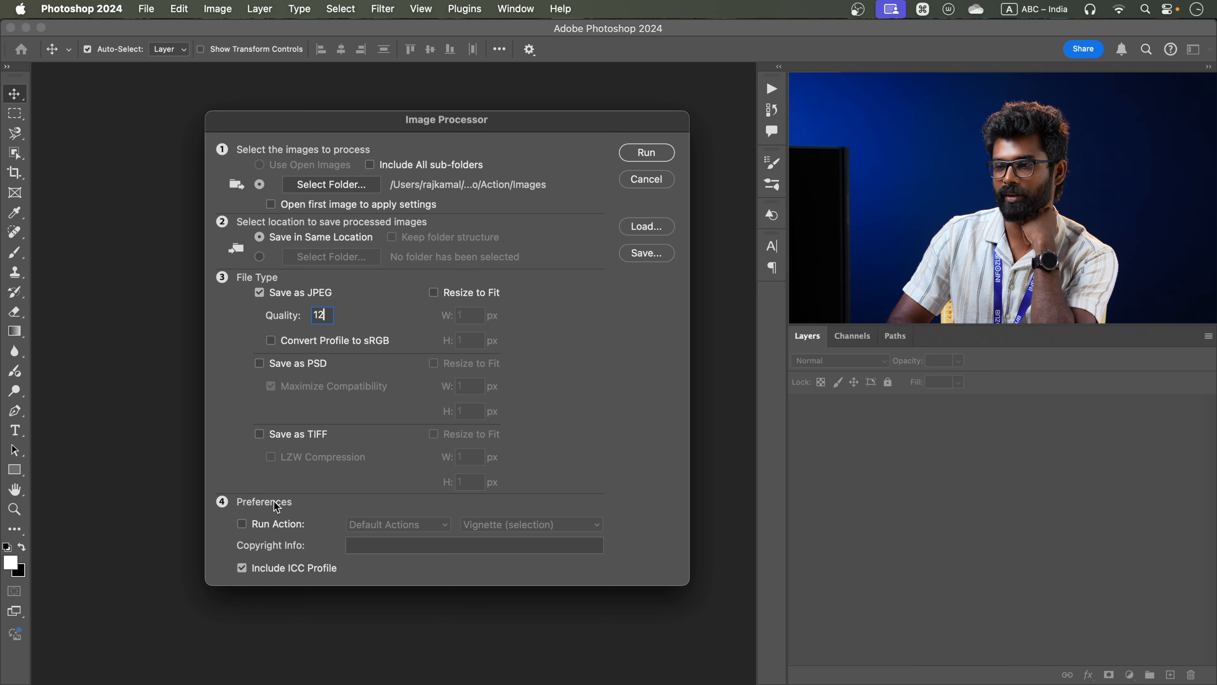
click(245, 525)
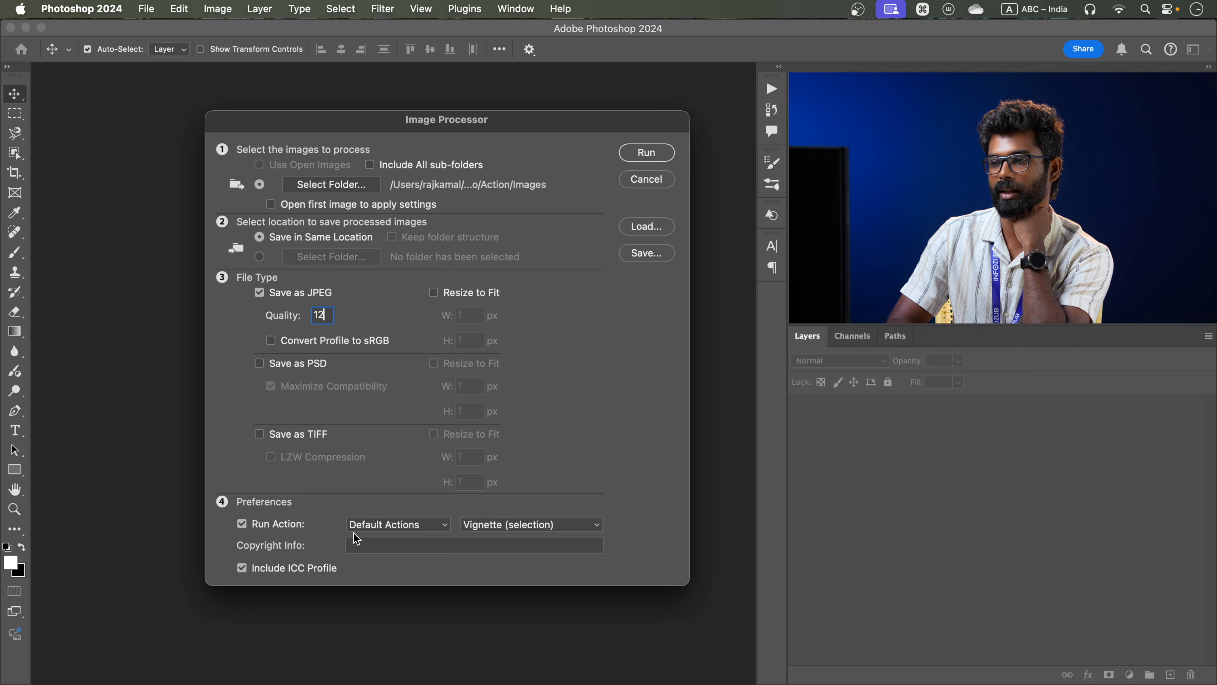
click(384, 527)
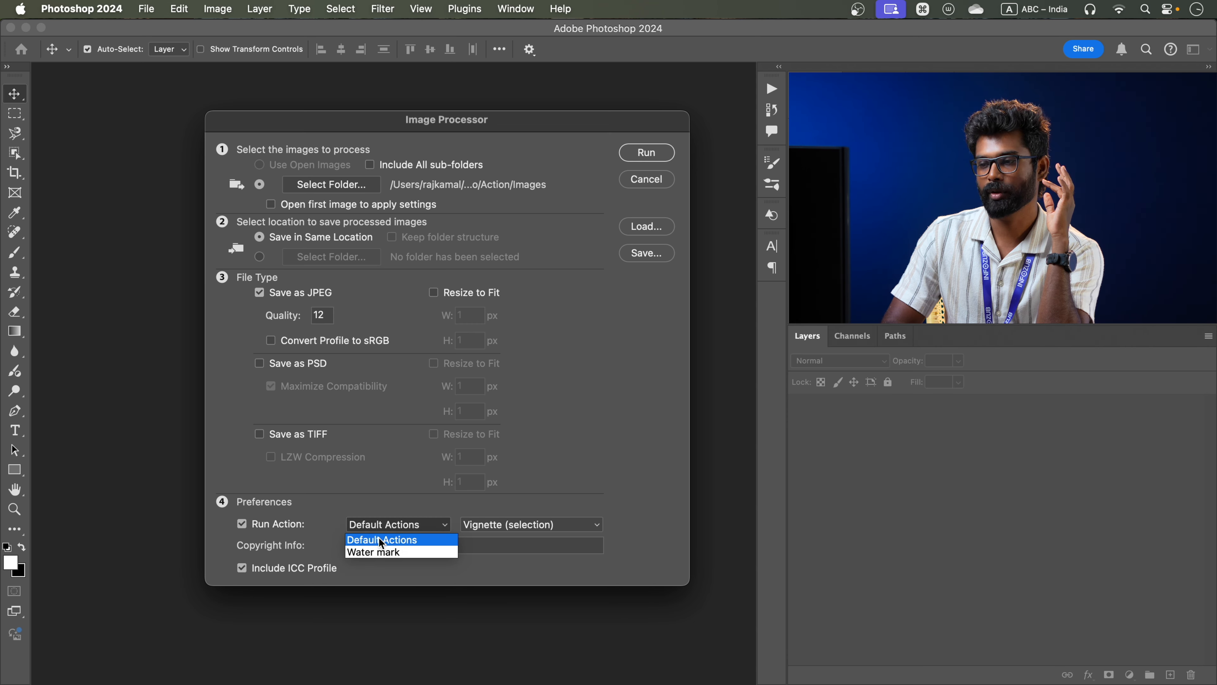
click(382, 552)
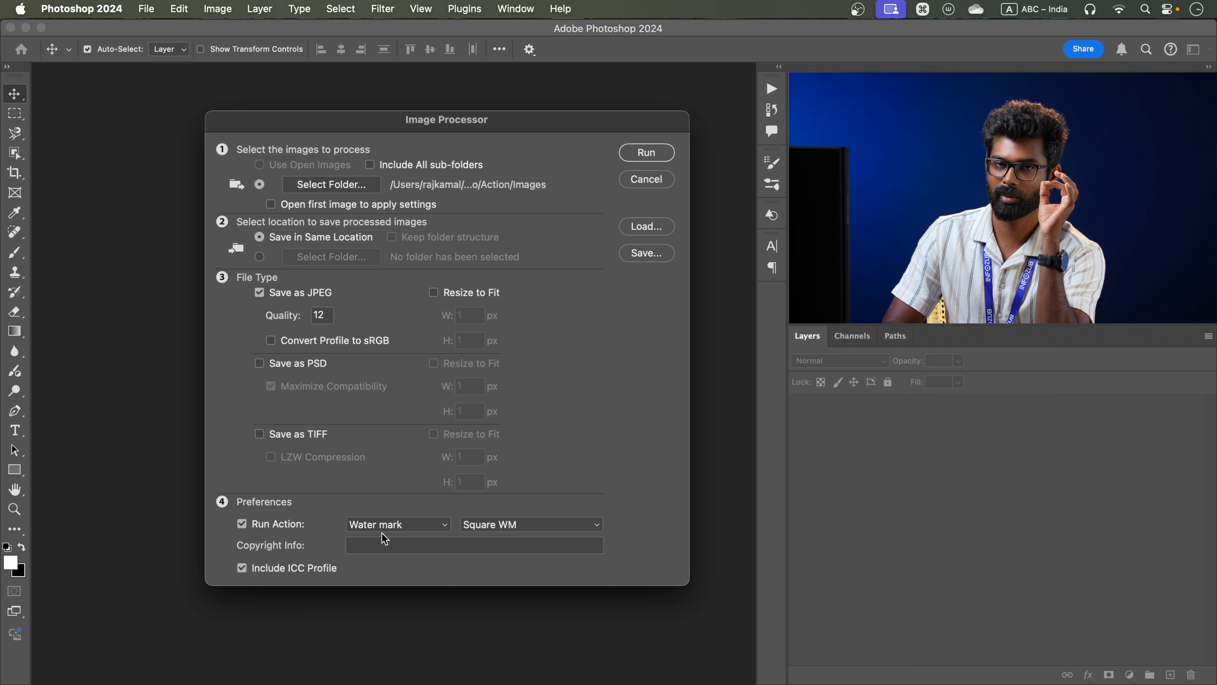
click(485, 524)
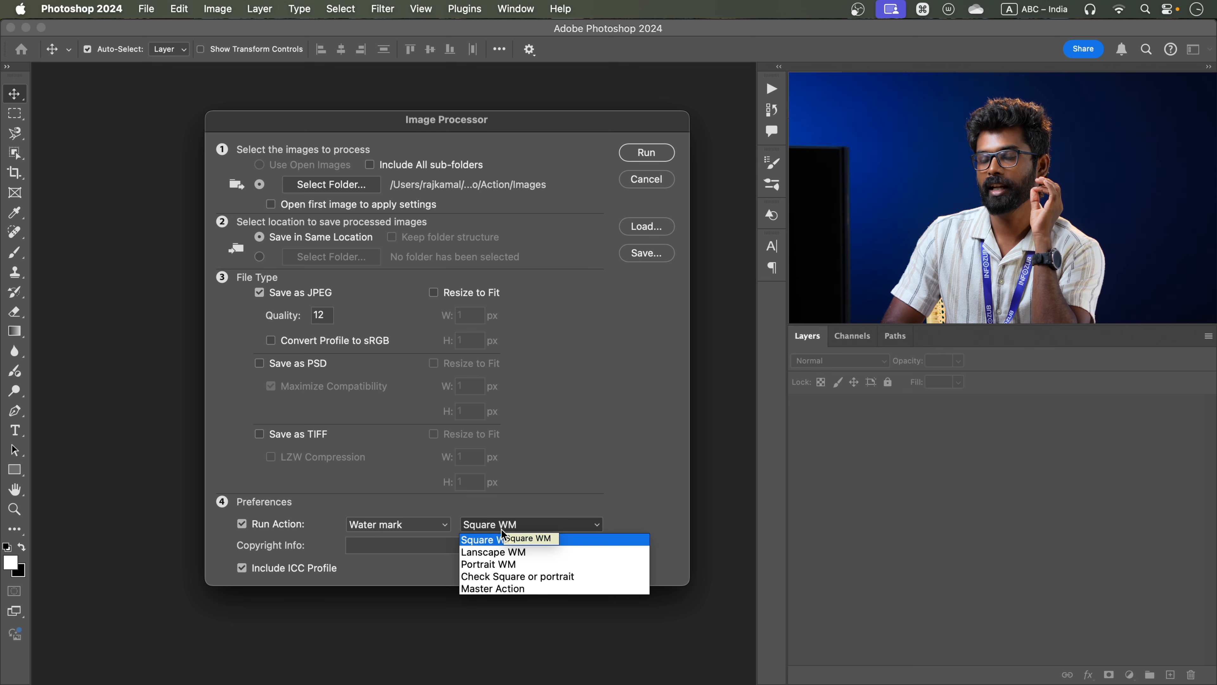
click(532, 590)
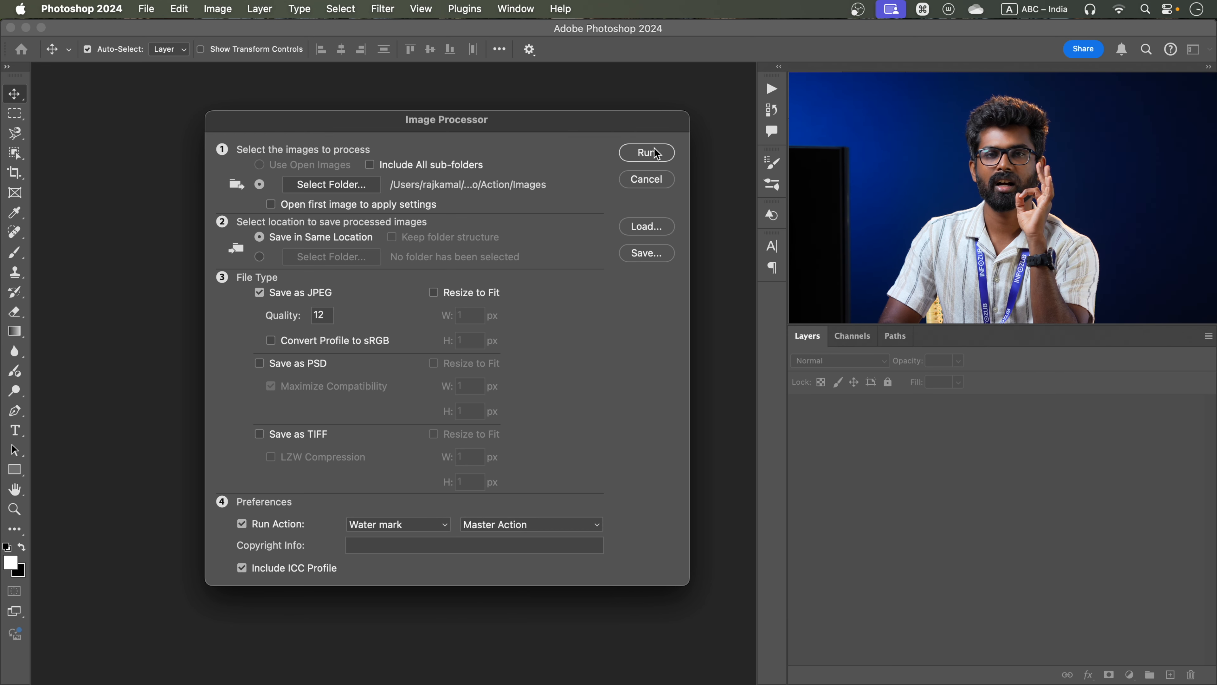
click(652, 157)
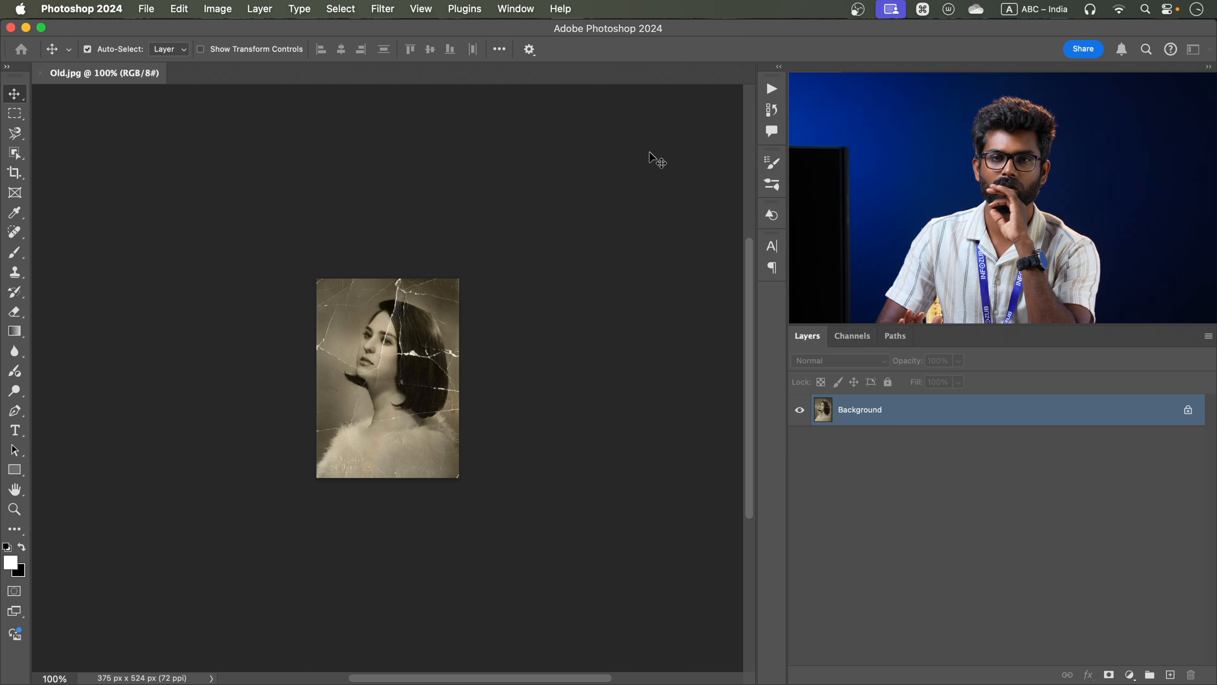
Switch to Finder, open the JPEG output folder in Images and preview the processed images one after another to check their watermarks.
key(super+Tab)
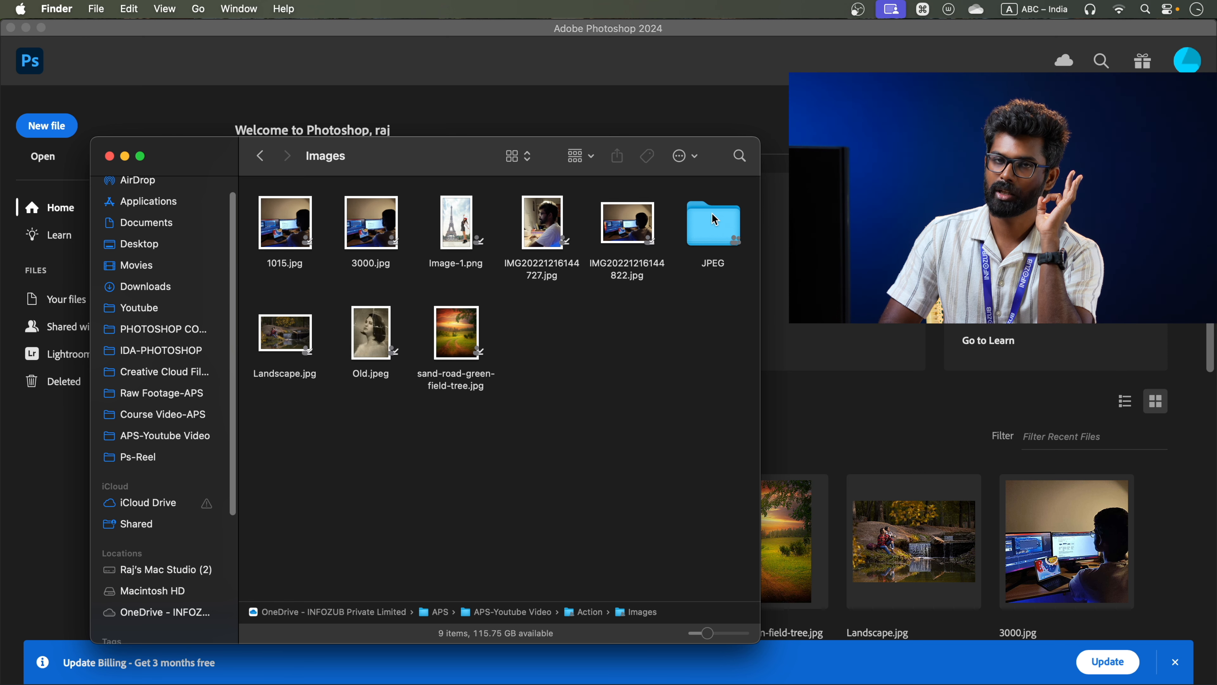
double_click(713, 222)
click(285, 222)
key(space)
key(Right)
key(Right)
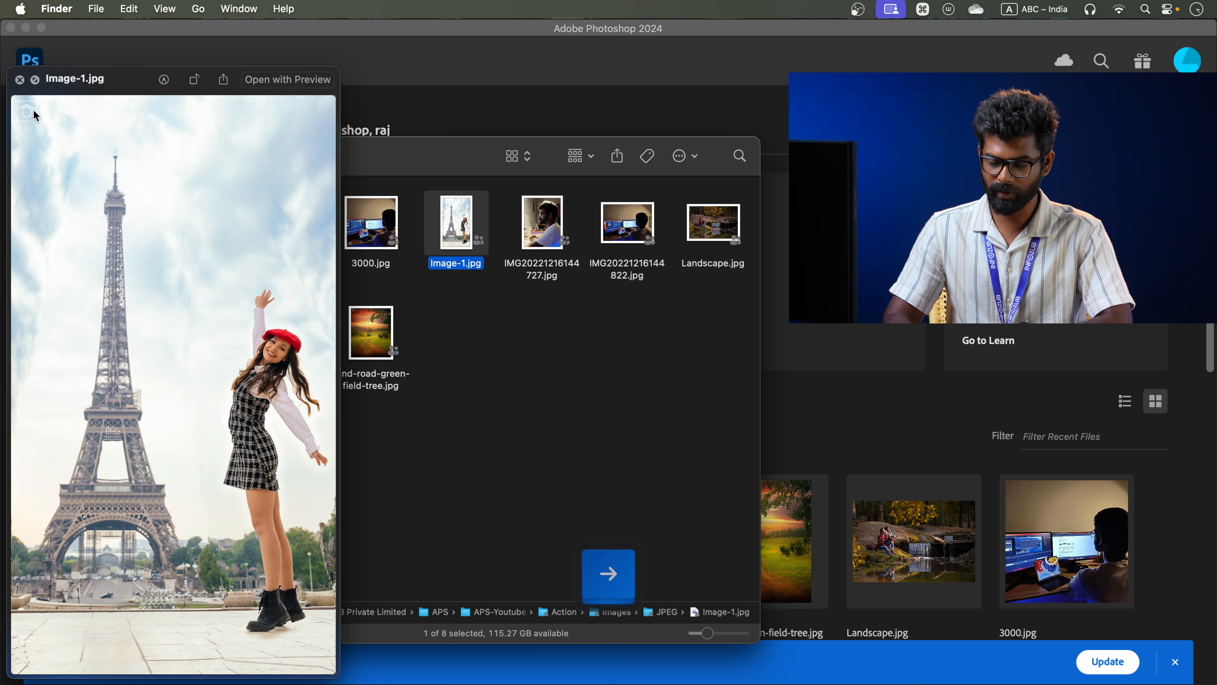
key(Right)
key(Right)
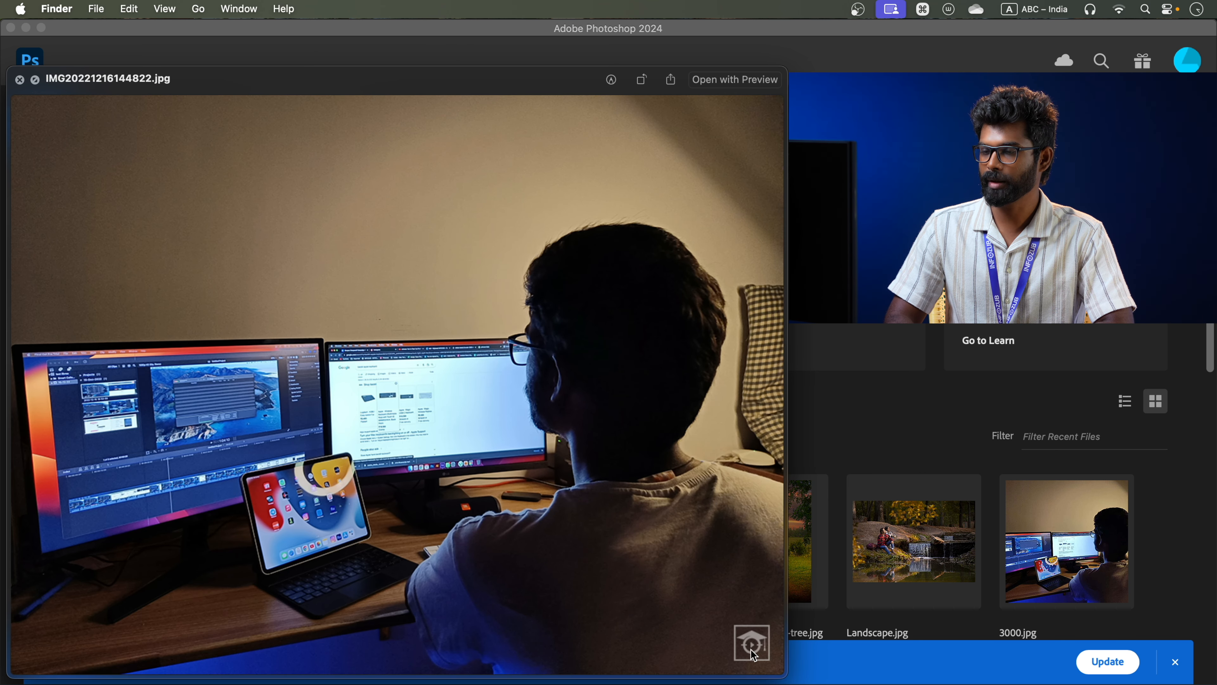
key(Right)
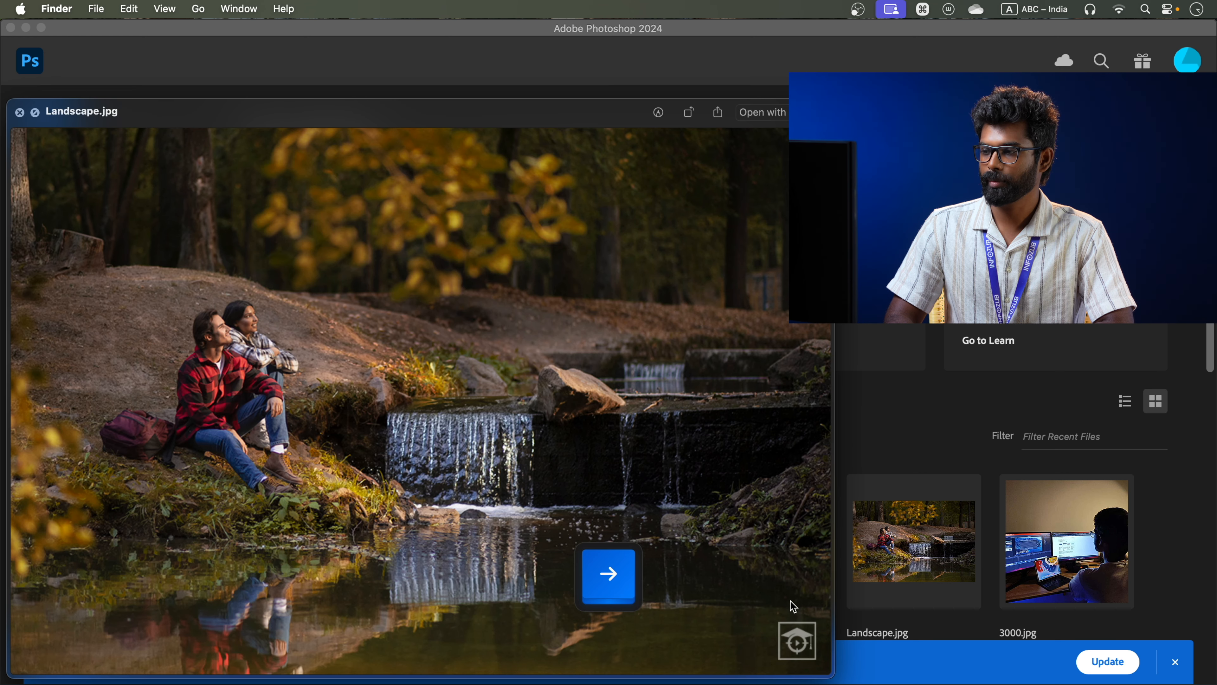
key(Down)
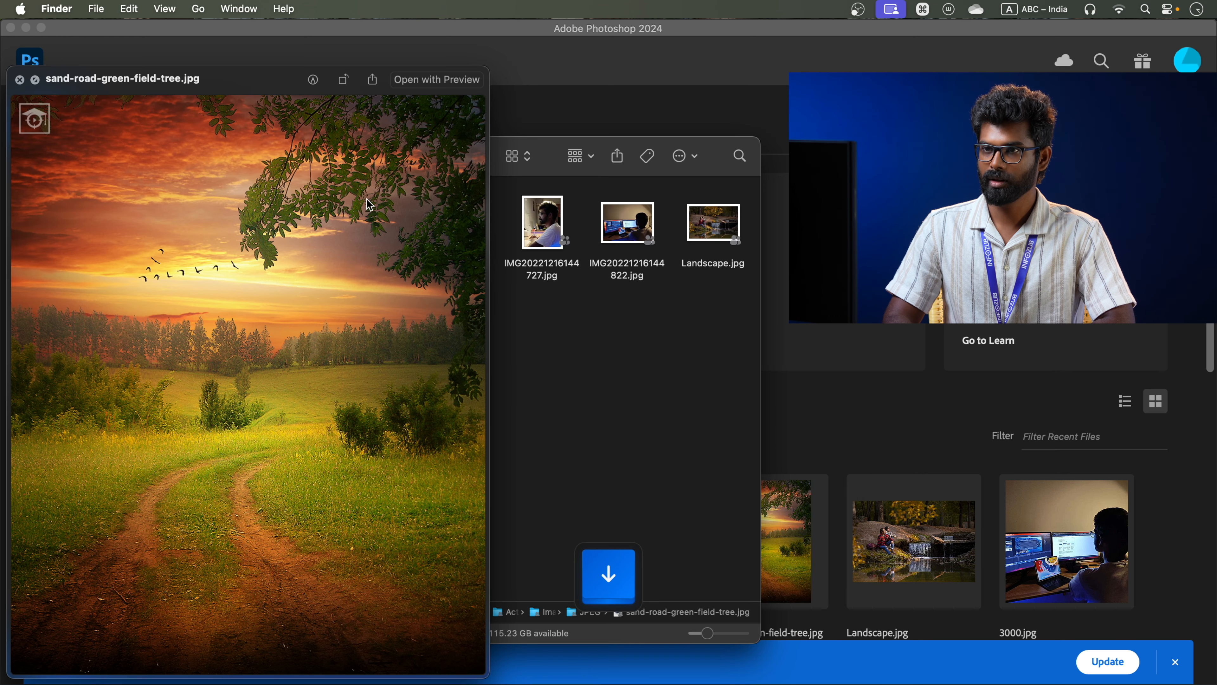
click(19, 79)
click(473, 422)
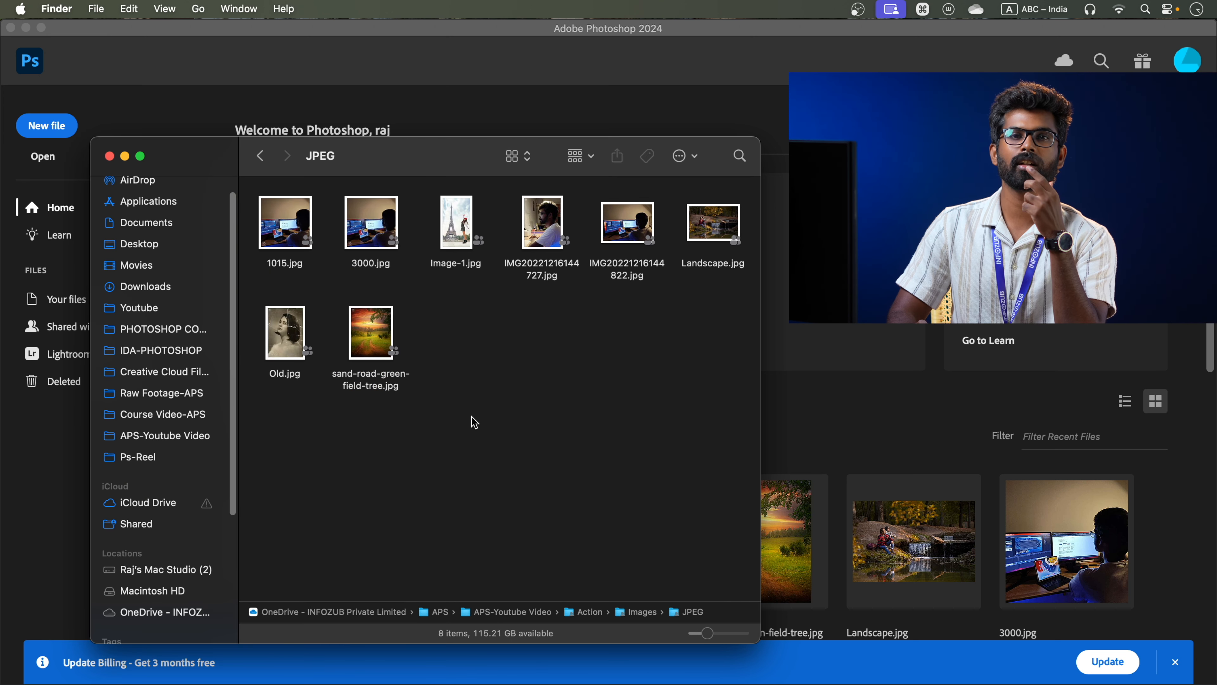